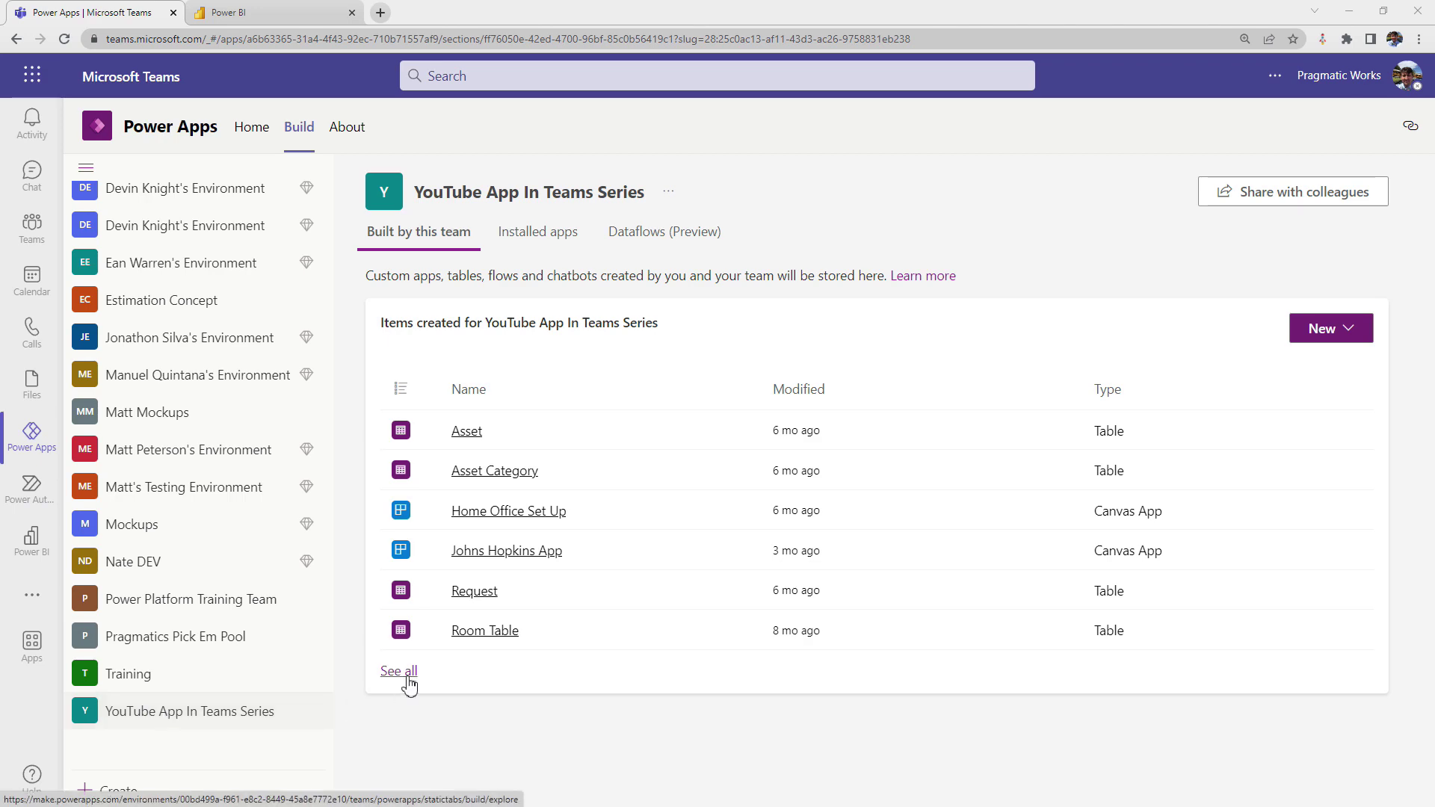
From the team's Apps list, open Student Check In App and show its scrInteractiveReport screen.
{"action": "left_click", "coordinate": [408, 677]}
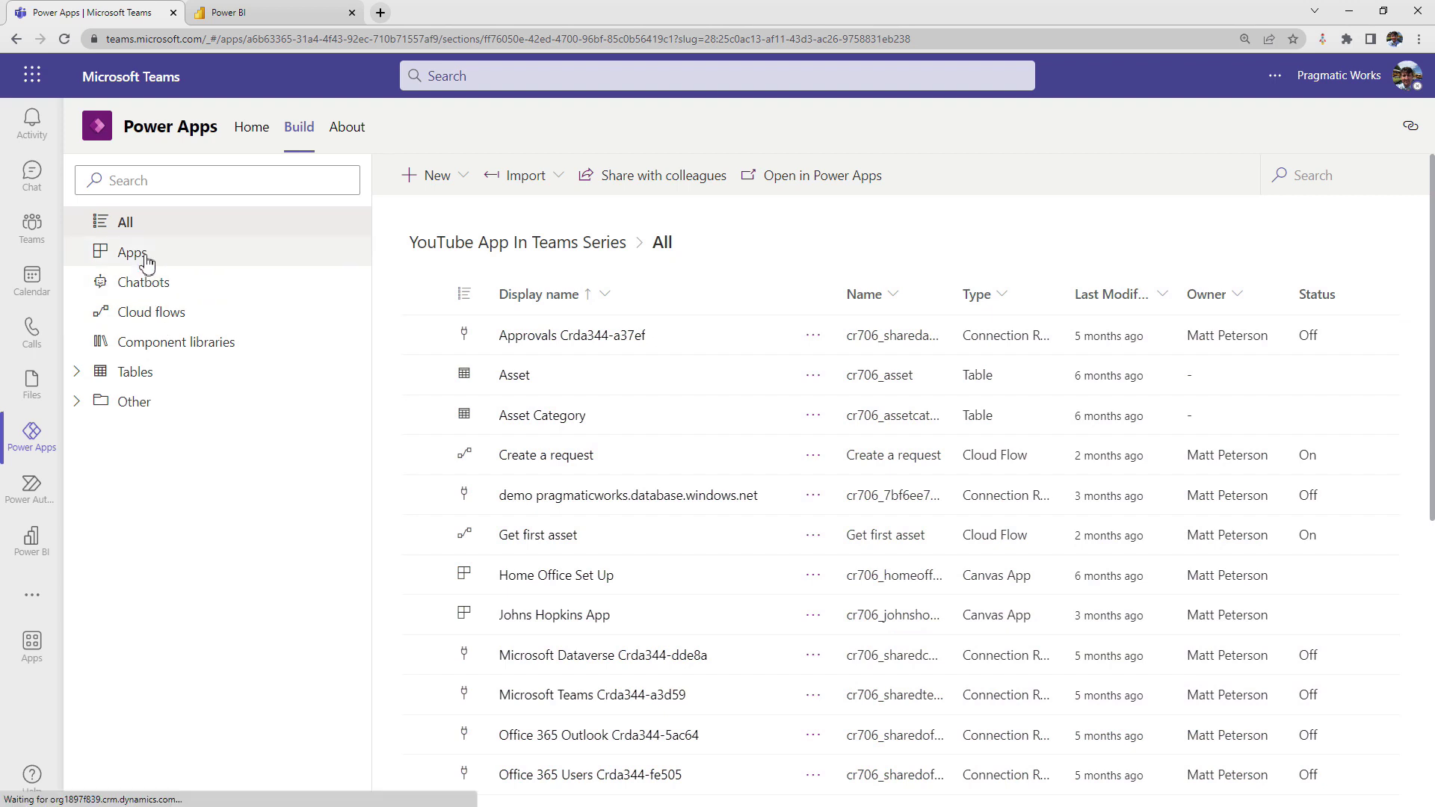
{"action": "left_click", "coordinate": [146, 256]}
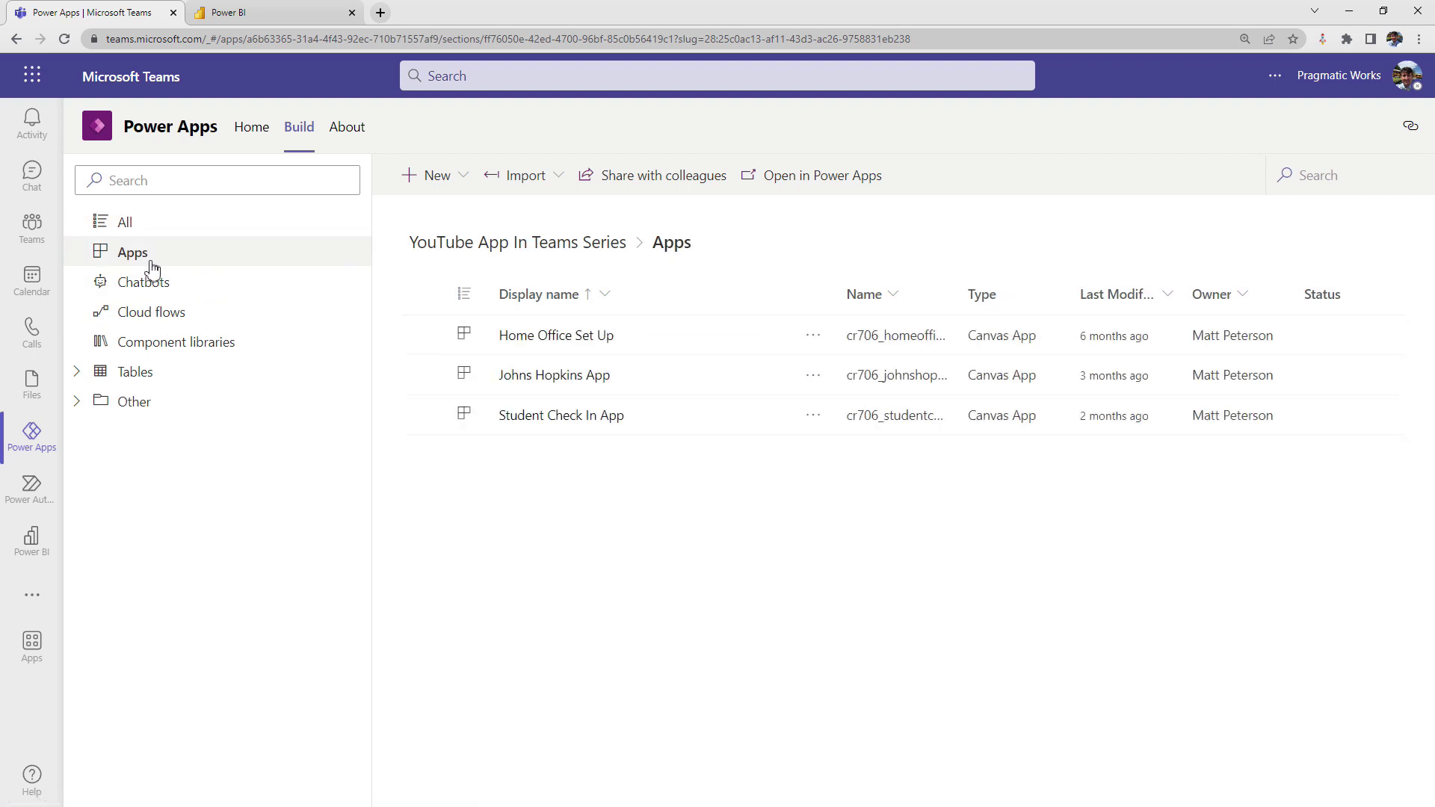
{"action": "left_click", "coordinate": [553, 416]}
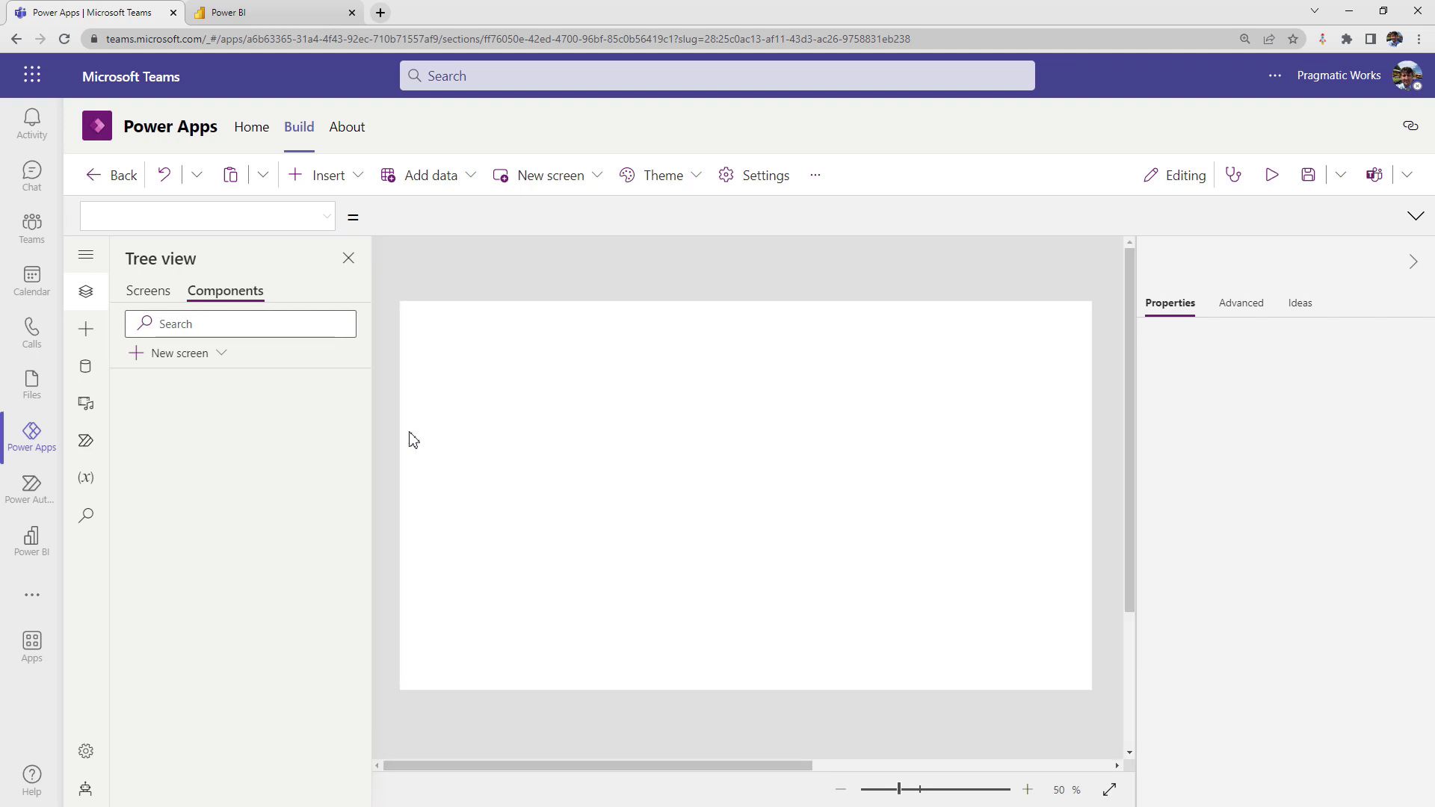
{"action": "left_click", "coordinate": [123, 446]}
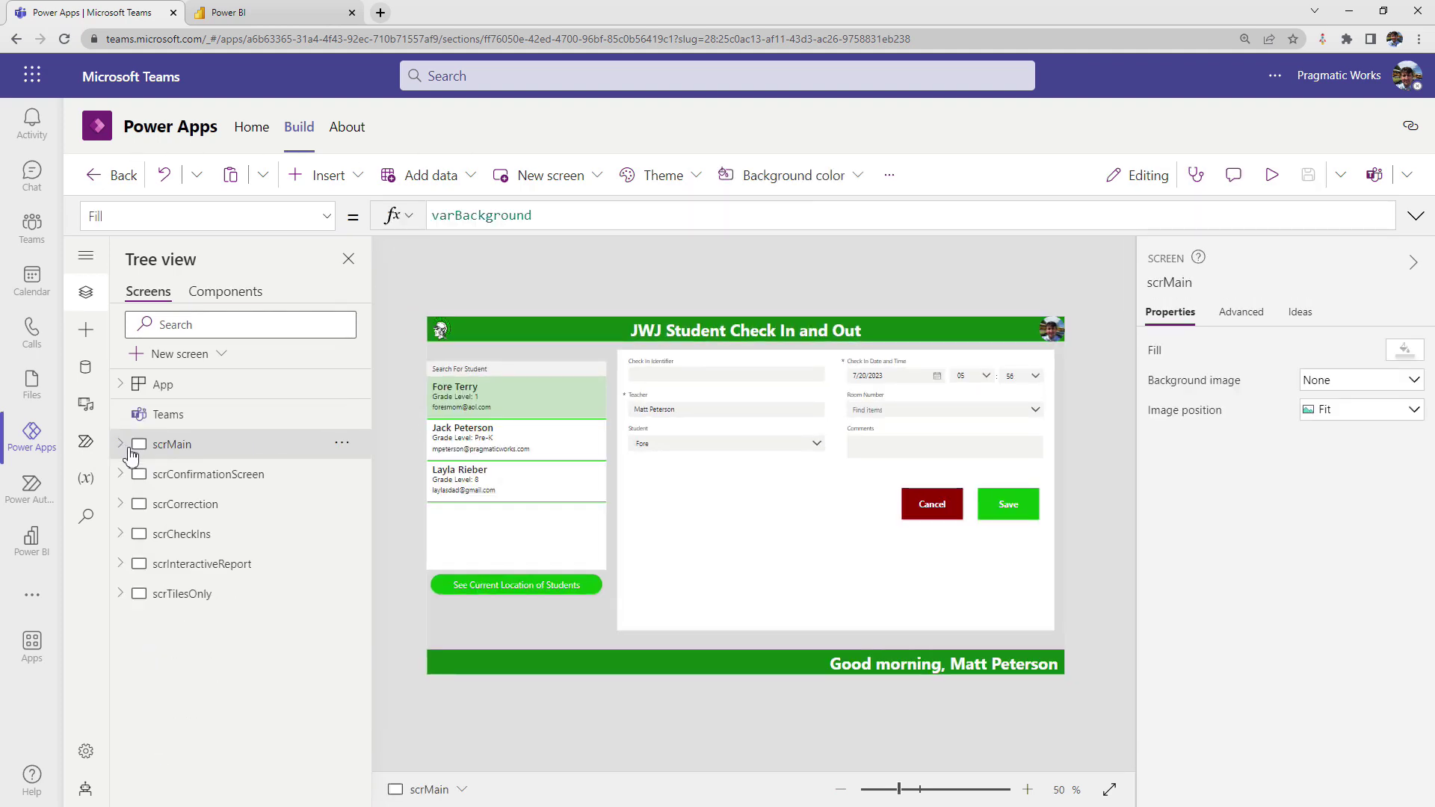
{"action": "left_click", "coordinate": [193, 566]}
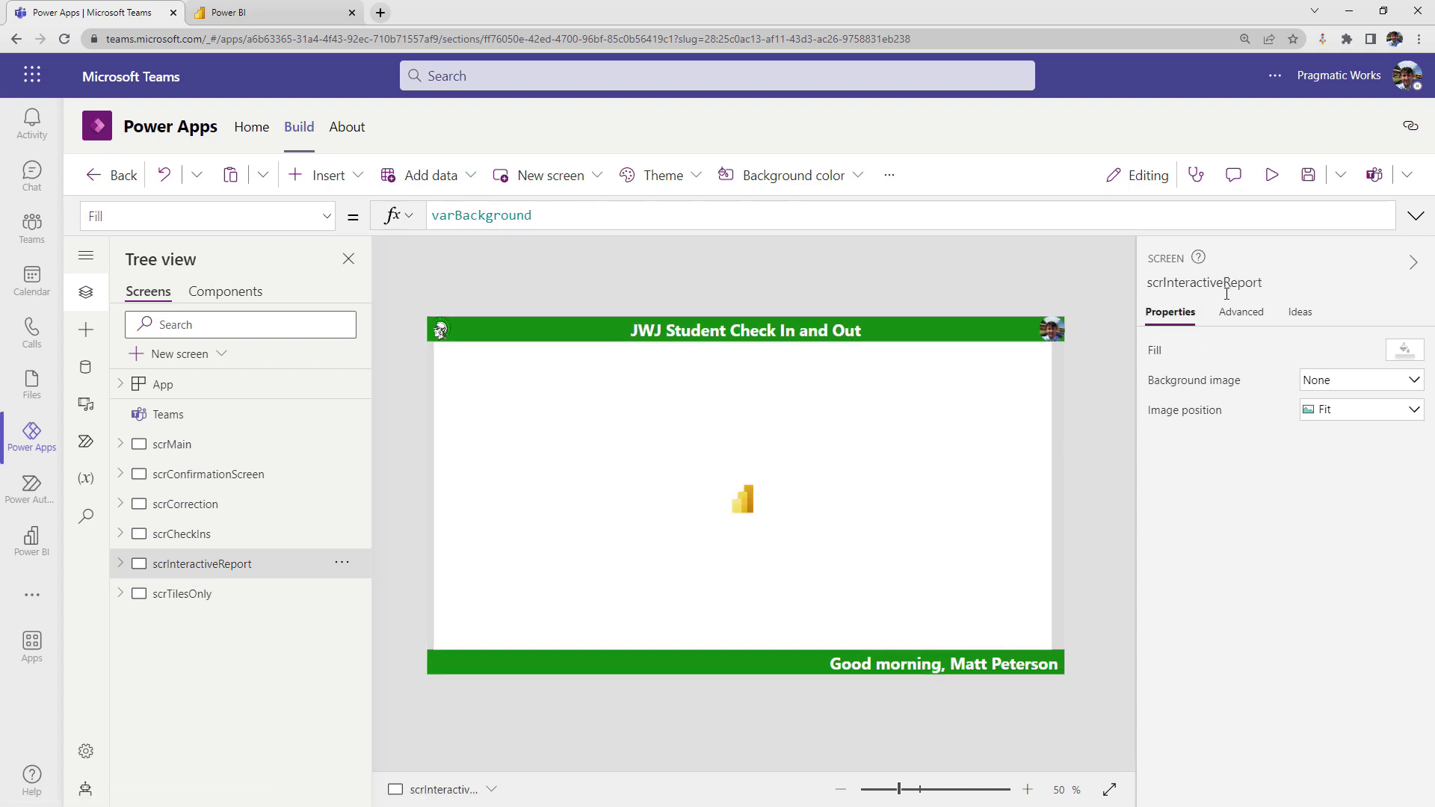
{"action": "left_click", "coordinate": [1273, 176]}
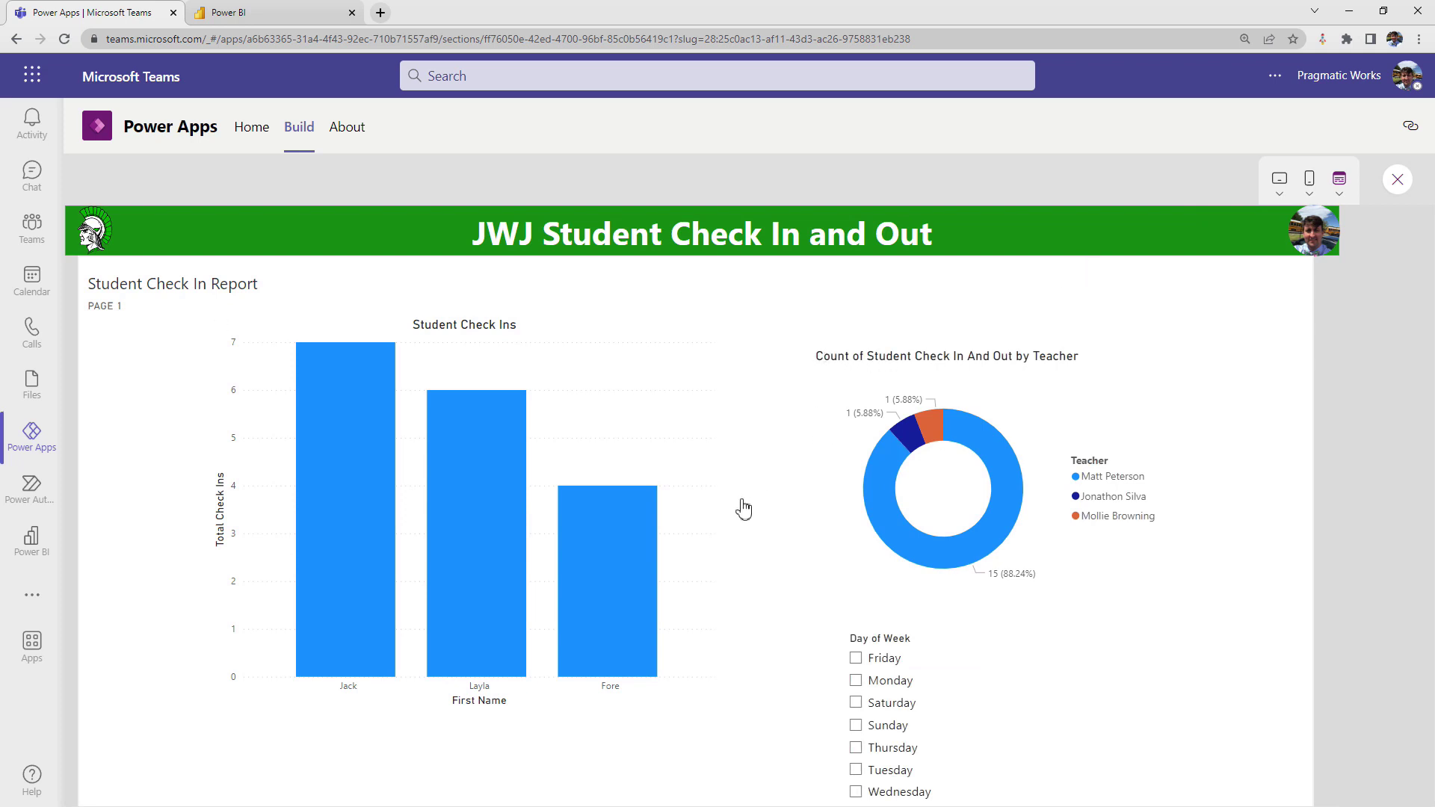
{"action": "mouse_move", "coordinate": [470, 527]}
{"action": "left_click", "coordinate": [909, 443]}
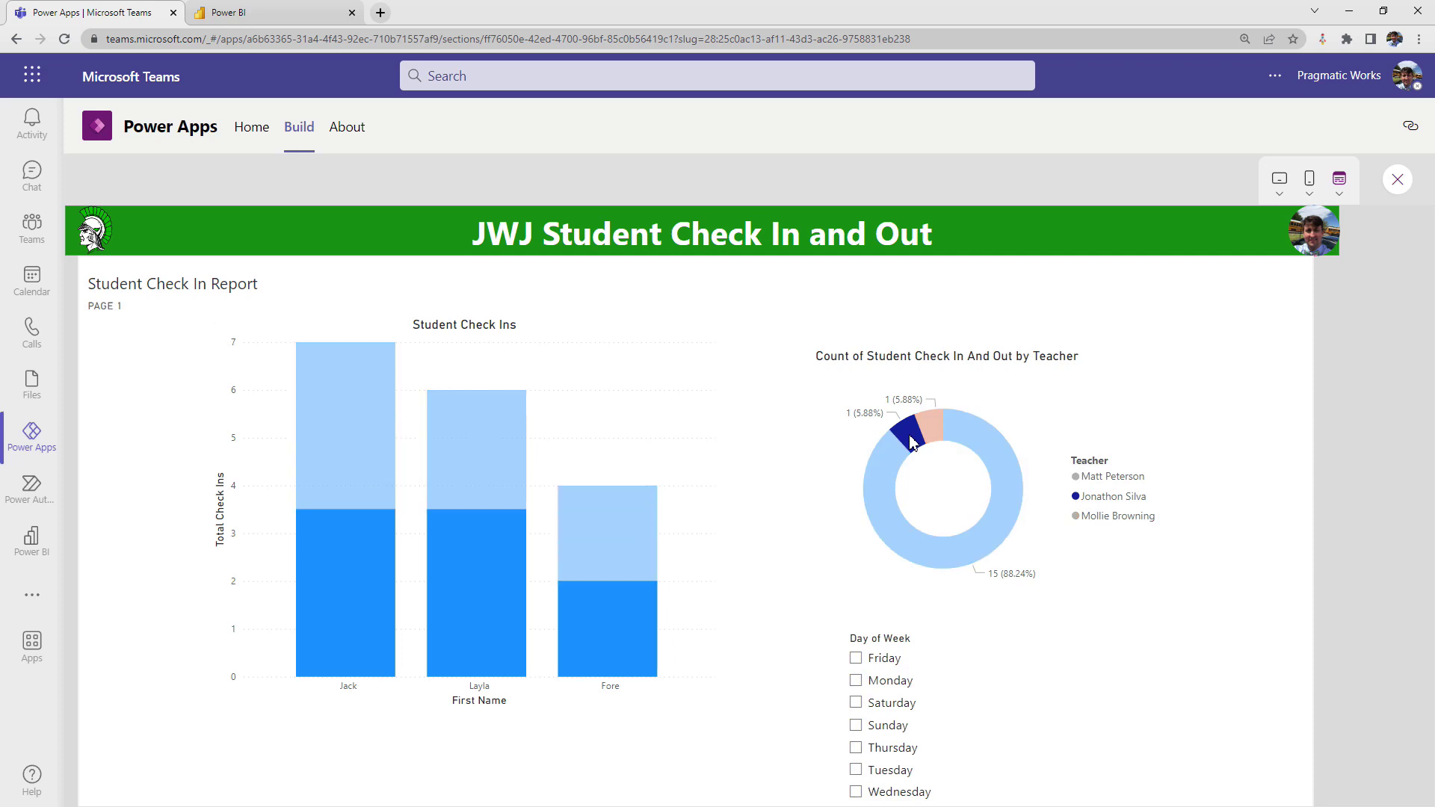
{"action": "mouse_move", "coordinate": [476, 644]}
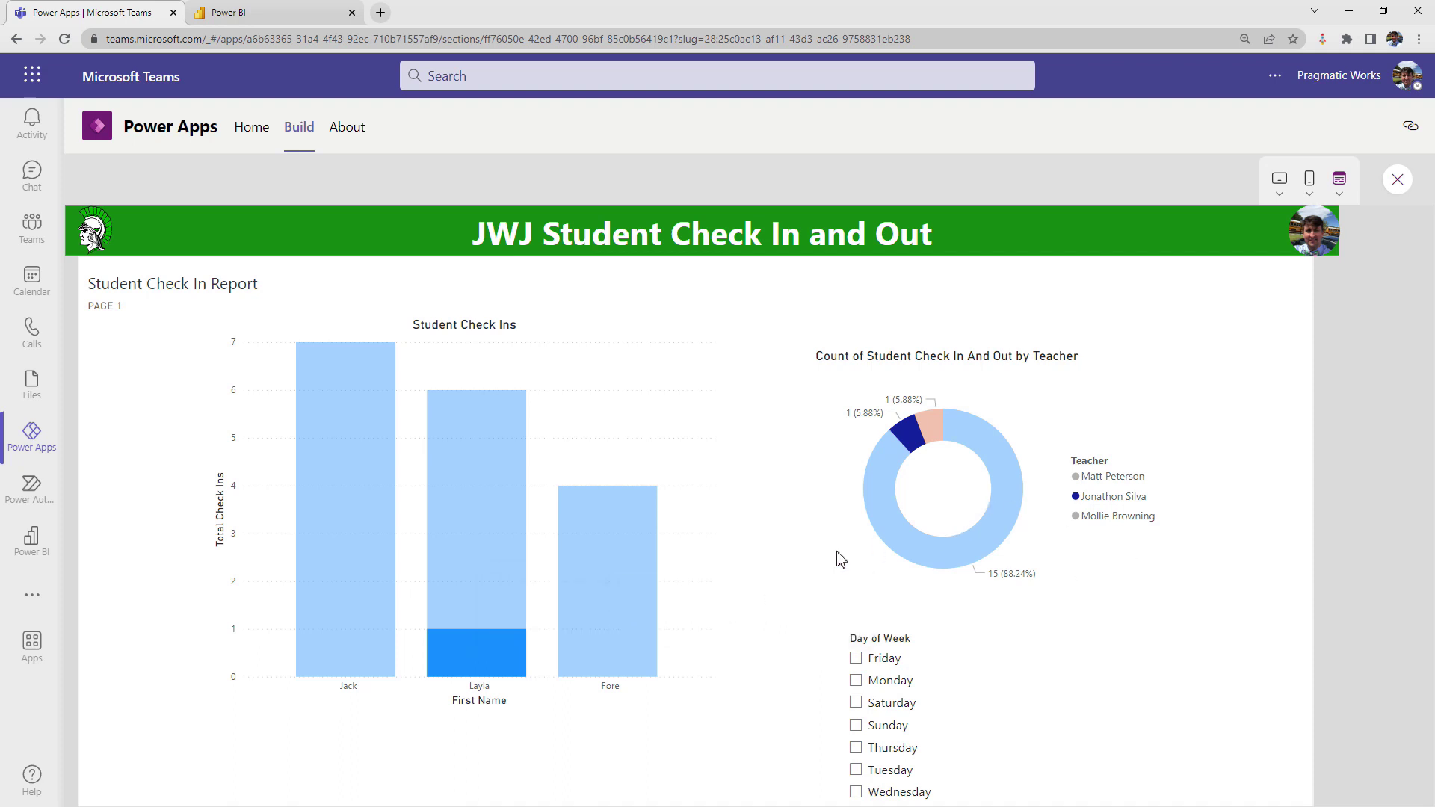
{"action": "left_click", "coordinate": [479, 652]}
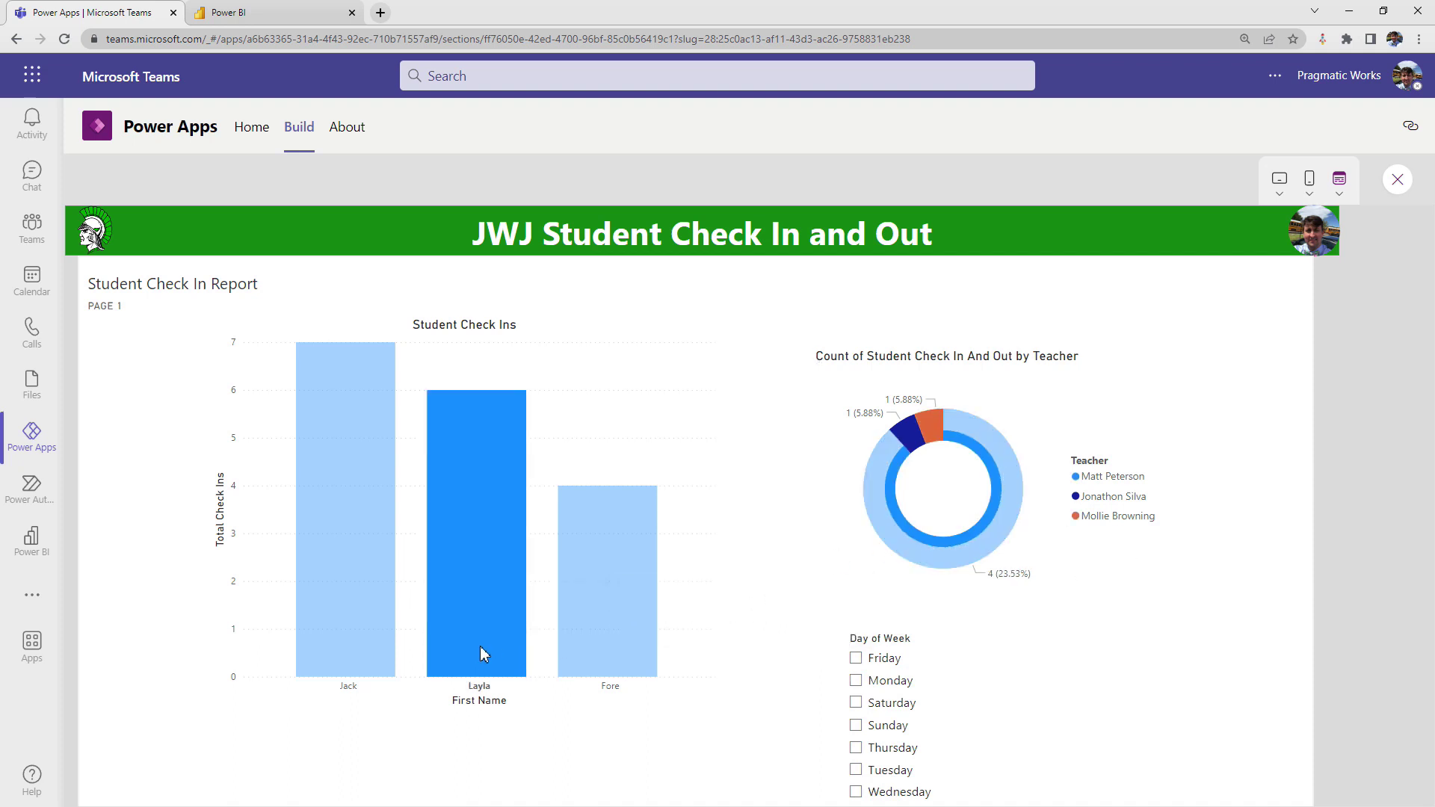
{"action": "left_click", "coordinate": [604, 400]}
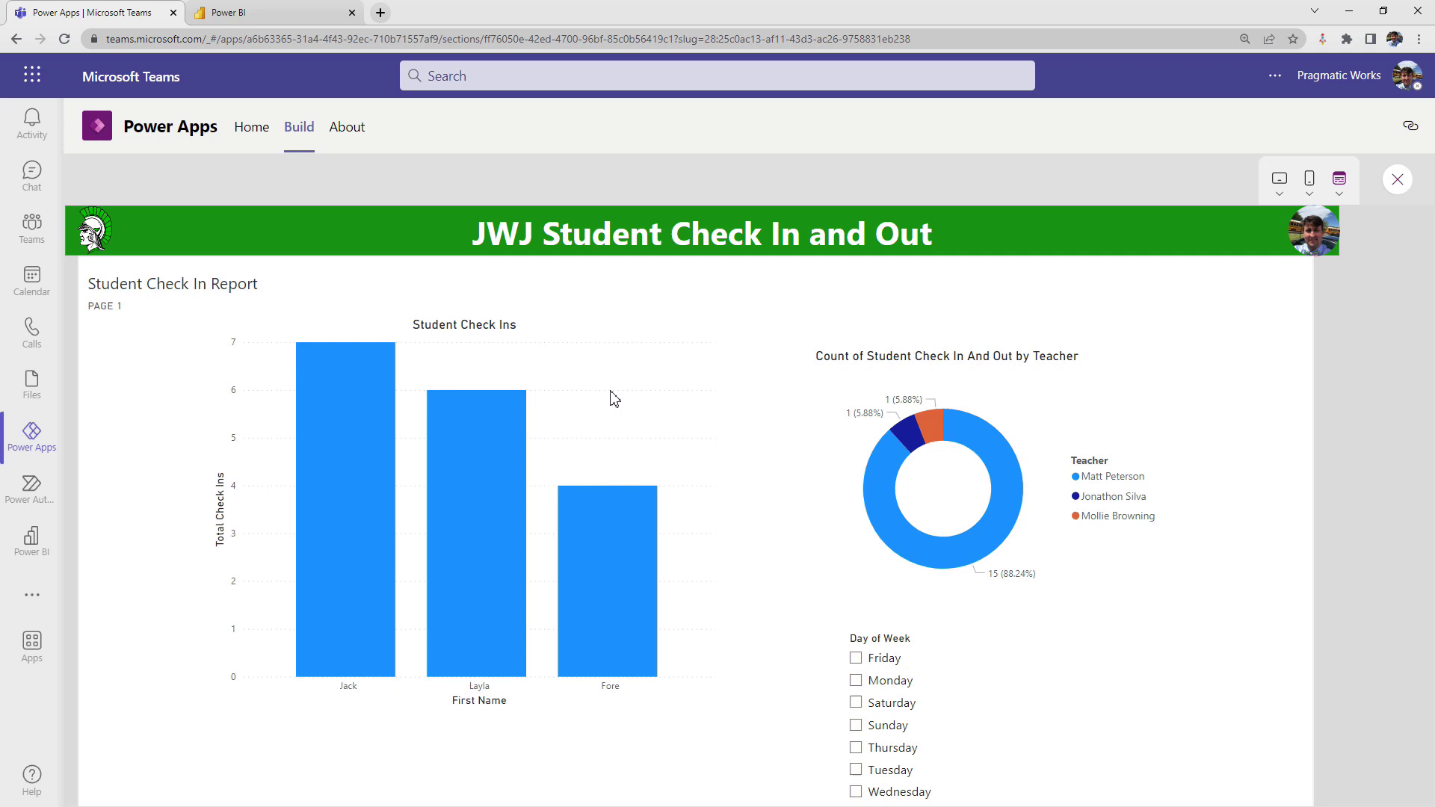
{"action": "left_click", "coordinate": [858, 684]}
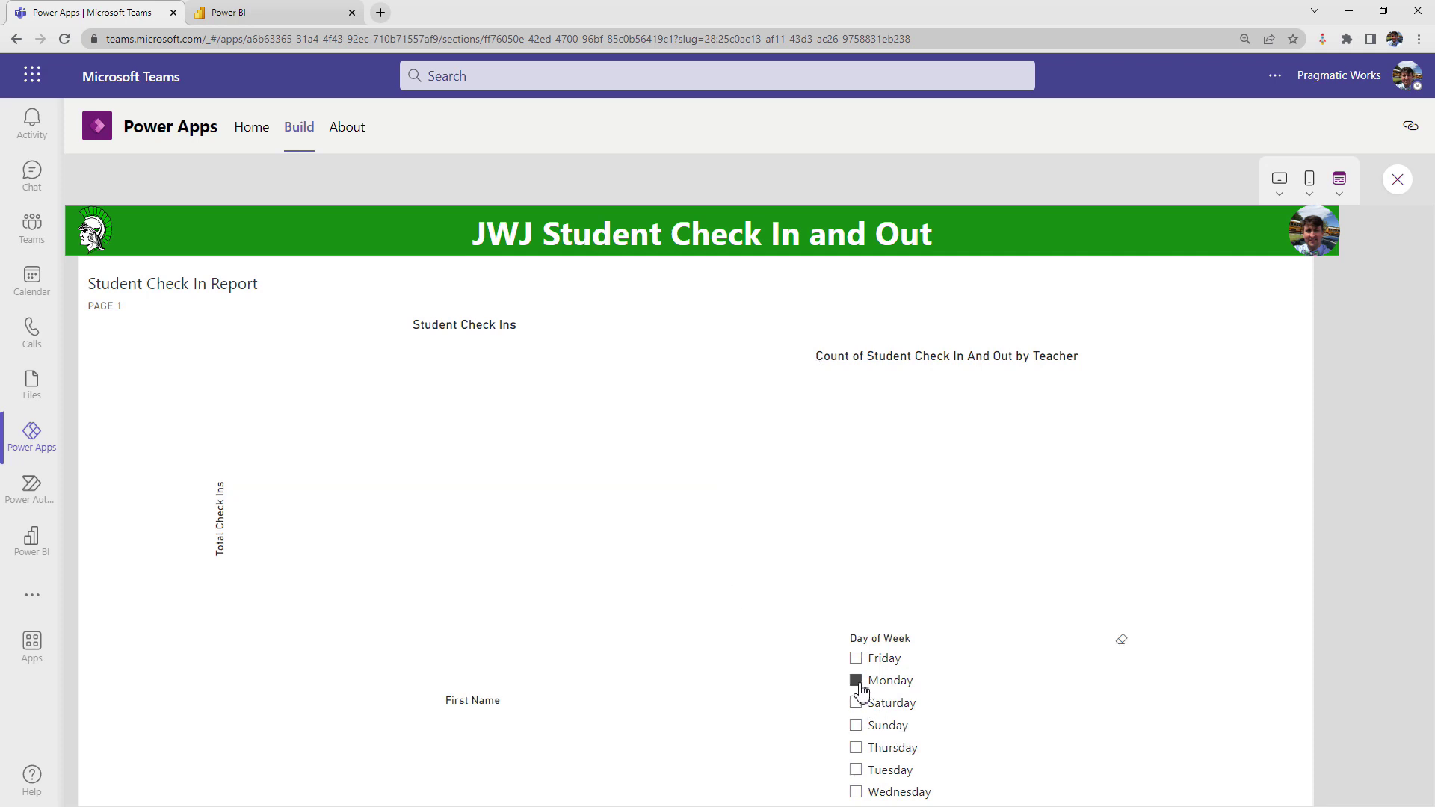
{"action": "left_click", "coordinate": [858, 730]}
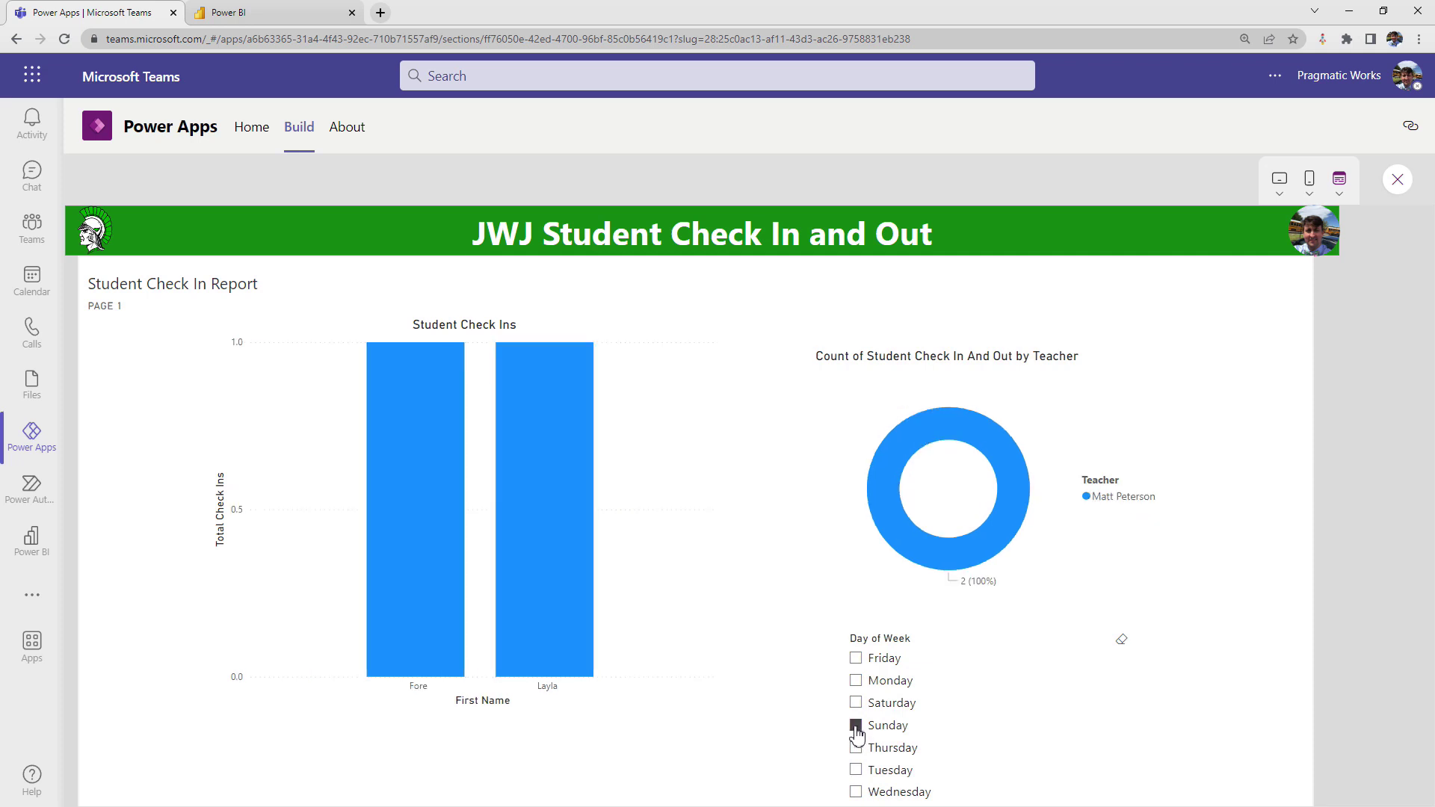
{"action": "left_click", "coordinate": [856, 726]}
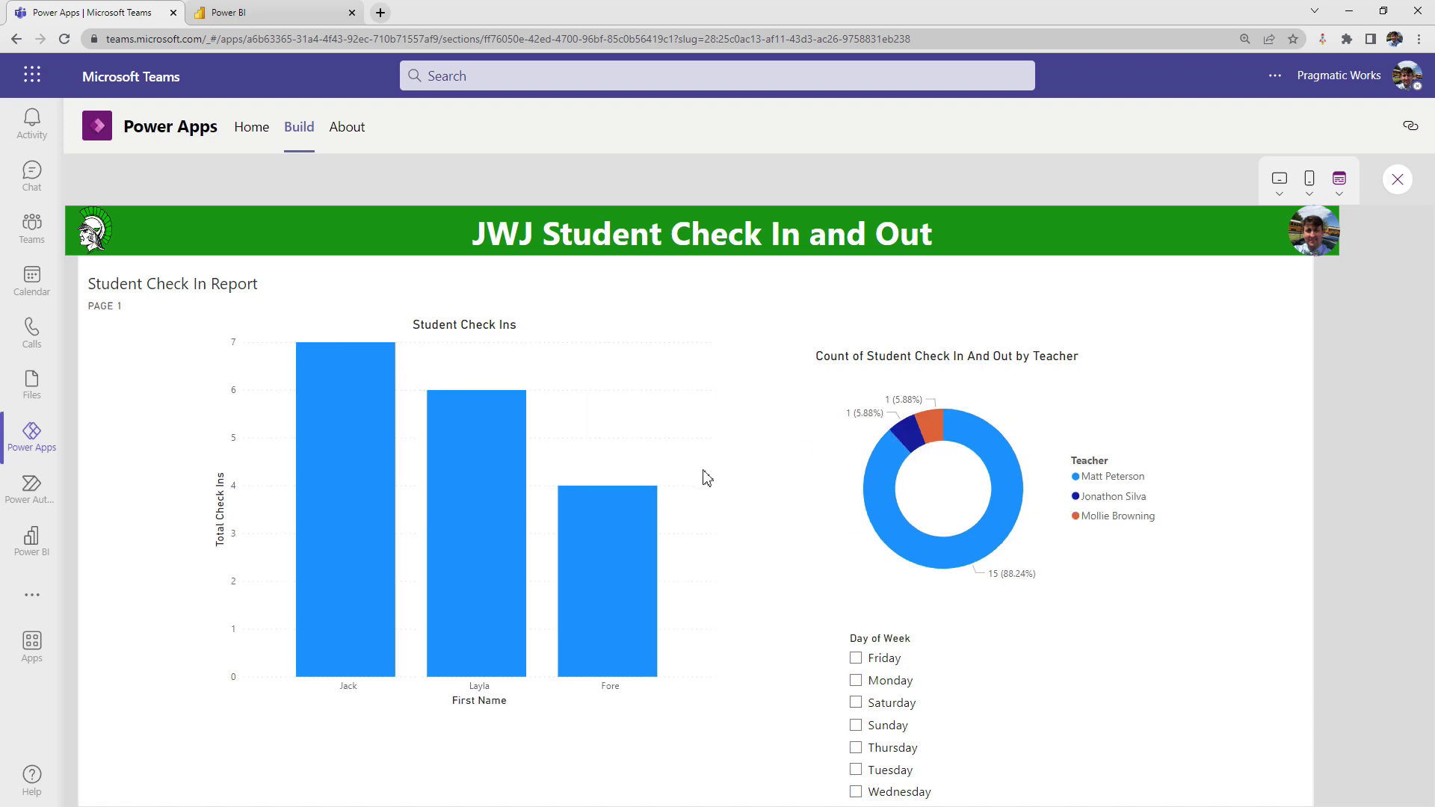
{"action": "left_click", "coordinate": [1398, 183]}
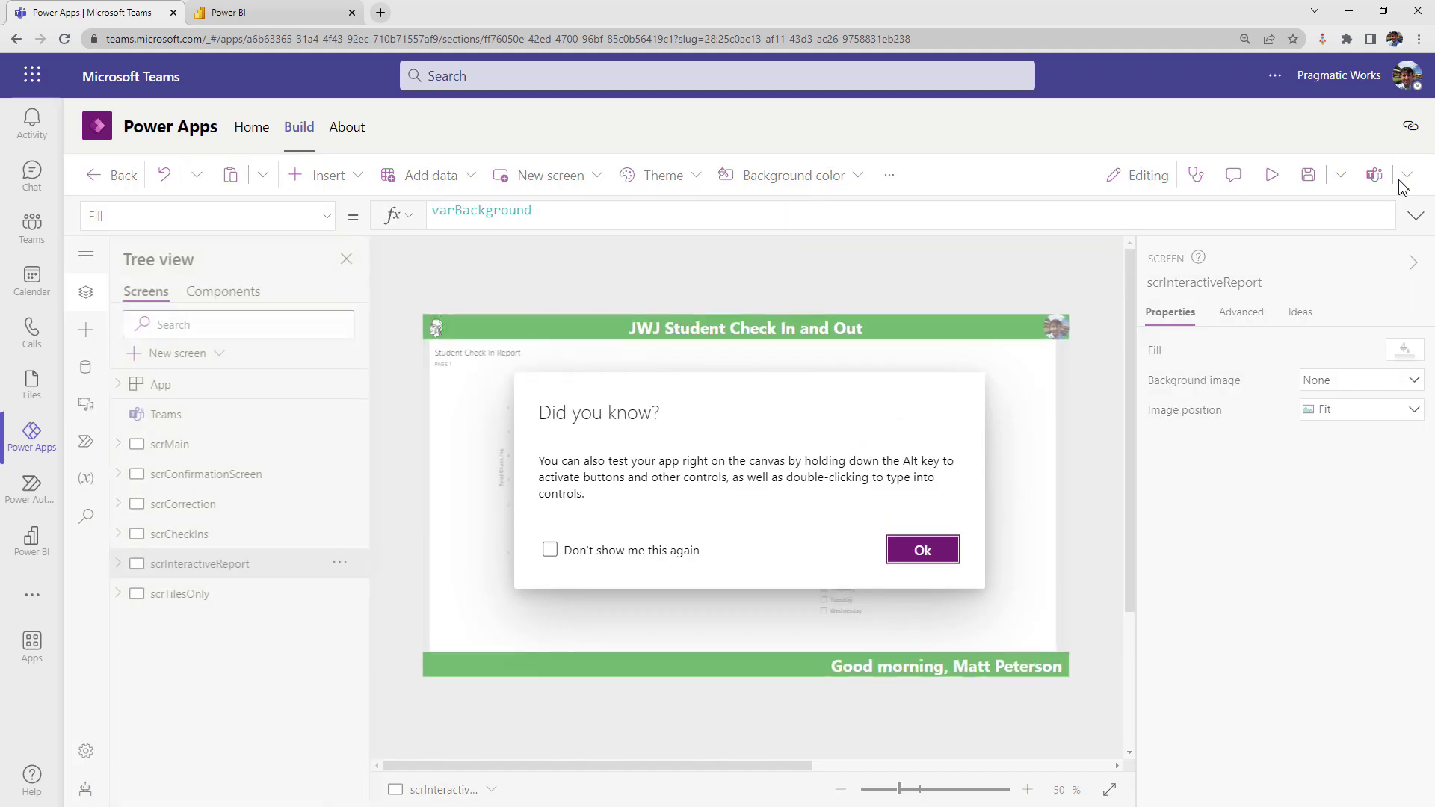
Dismiss the tip and preview the scrTilesOnly screen.
{"action": "left_click", "coordinate": [900, 557]}
{"action": "left_click", "coordinate": [180, 598]}
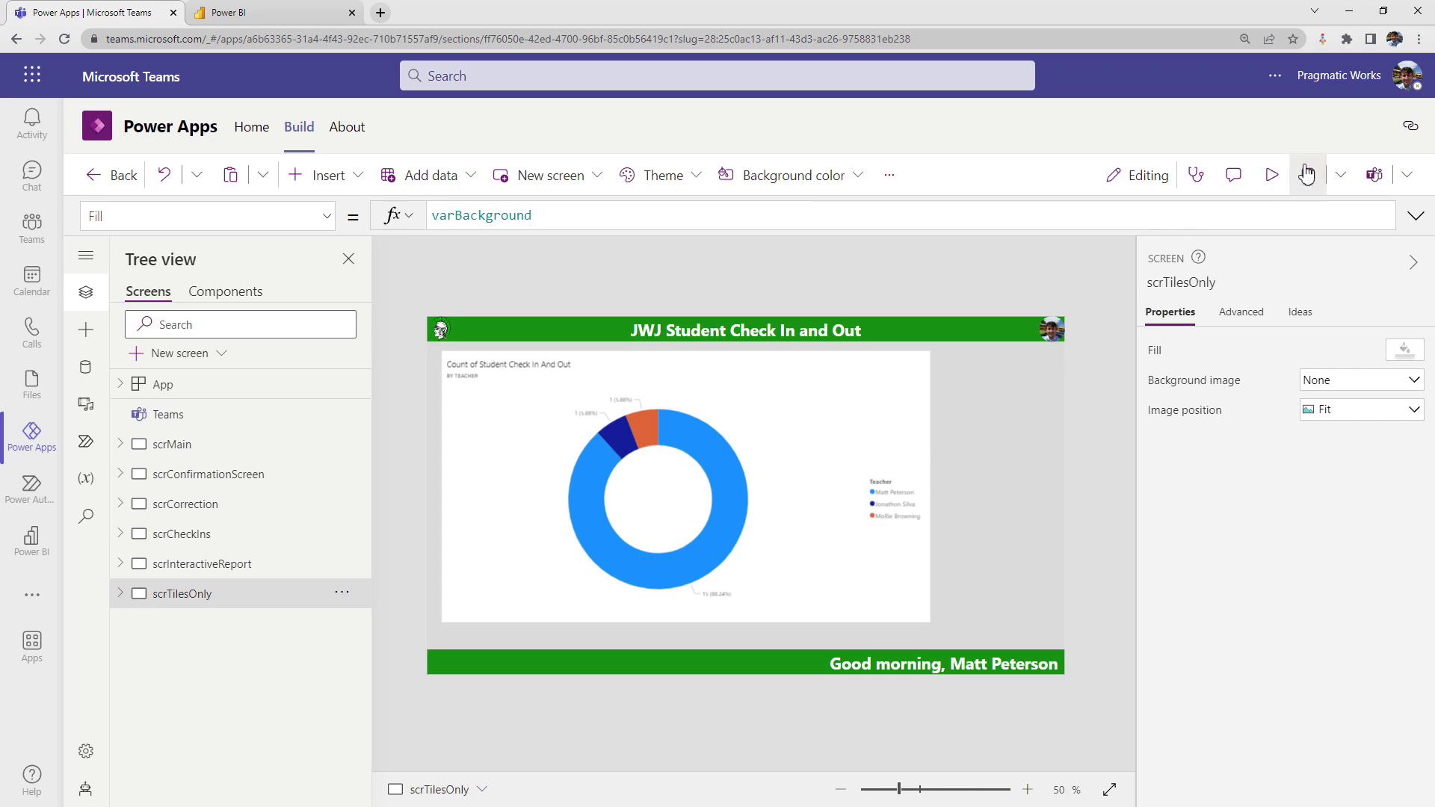
{"action": "left_click", "coordinate": [1283, 182]}
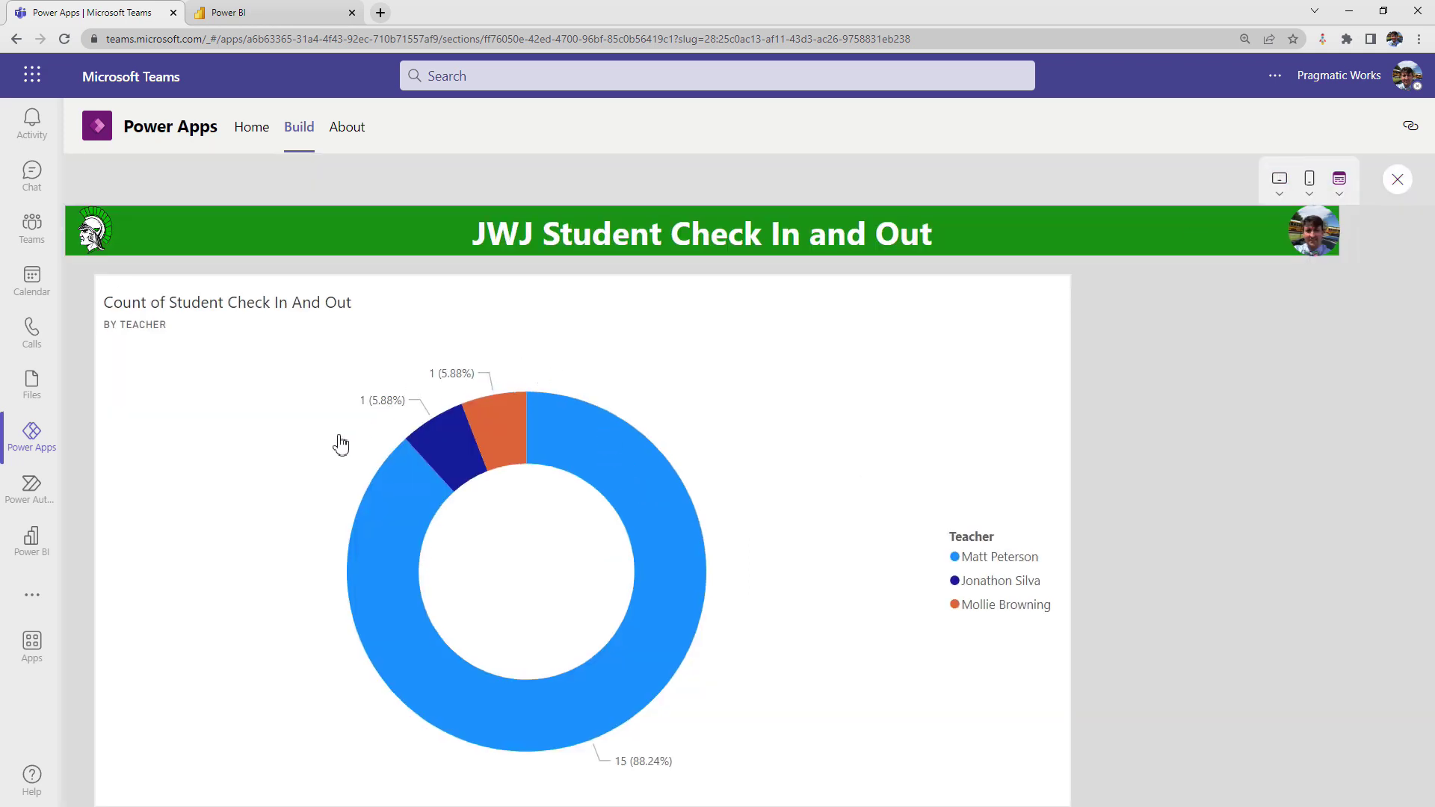
Look over the Student Check In Report in Power BI, then return to the Power Apps tab.
{"action": "mouse_move", "coordinate": [451, 707]}
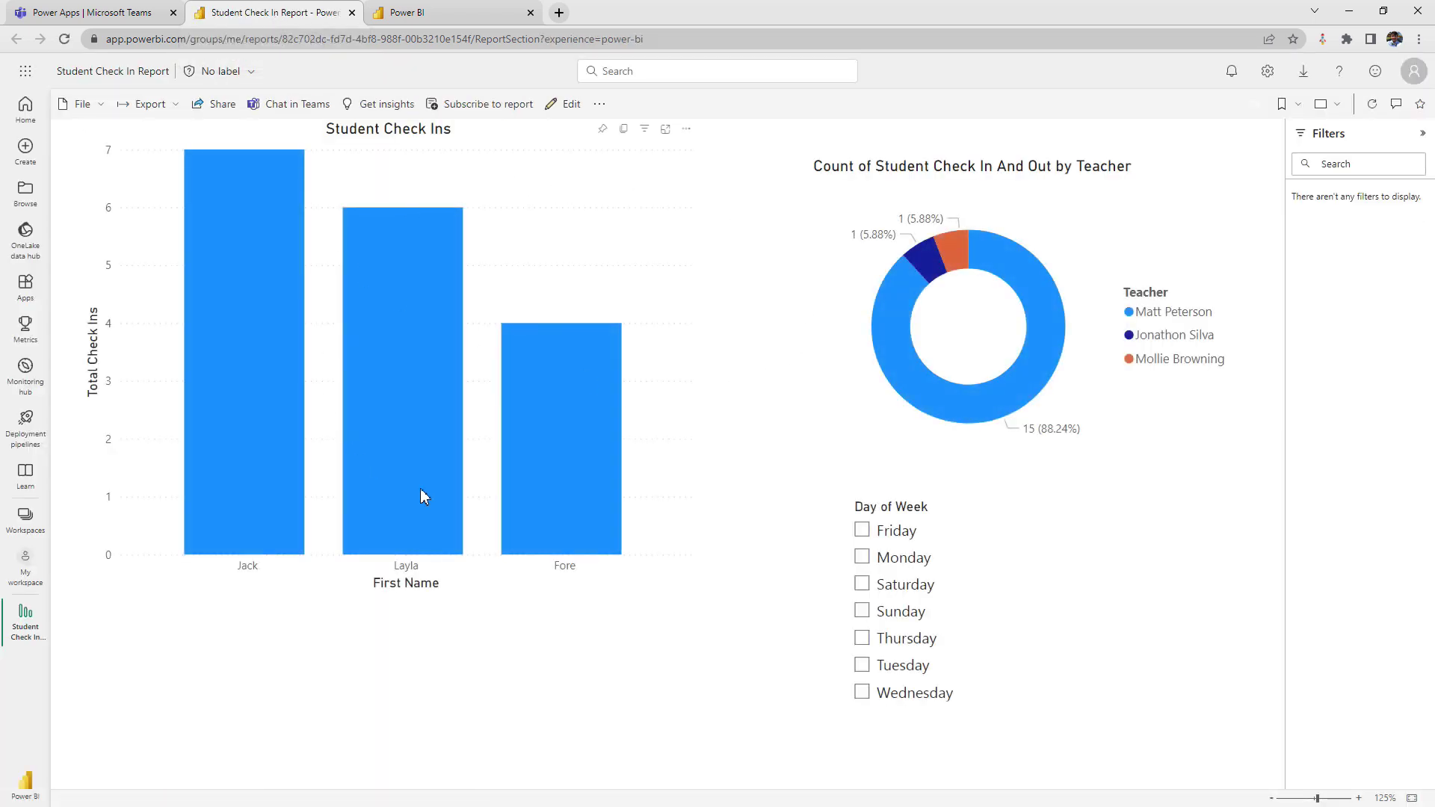
{"action": "mouse_move", "coordinate": [507, 525]}
{"action": "left_click", "coordinate": [103, 15]}
Close the preview and add a new Blank screen, Screen1.
{"action": "left_click", "coordinate": [1396, 185]}
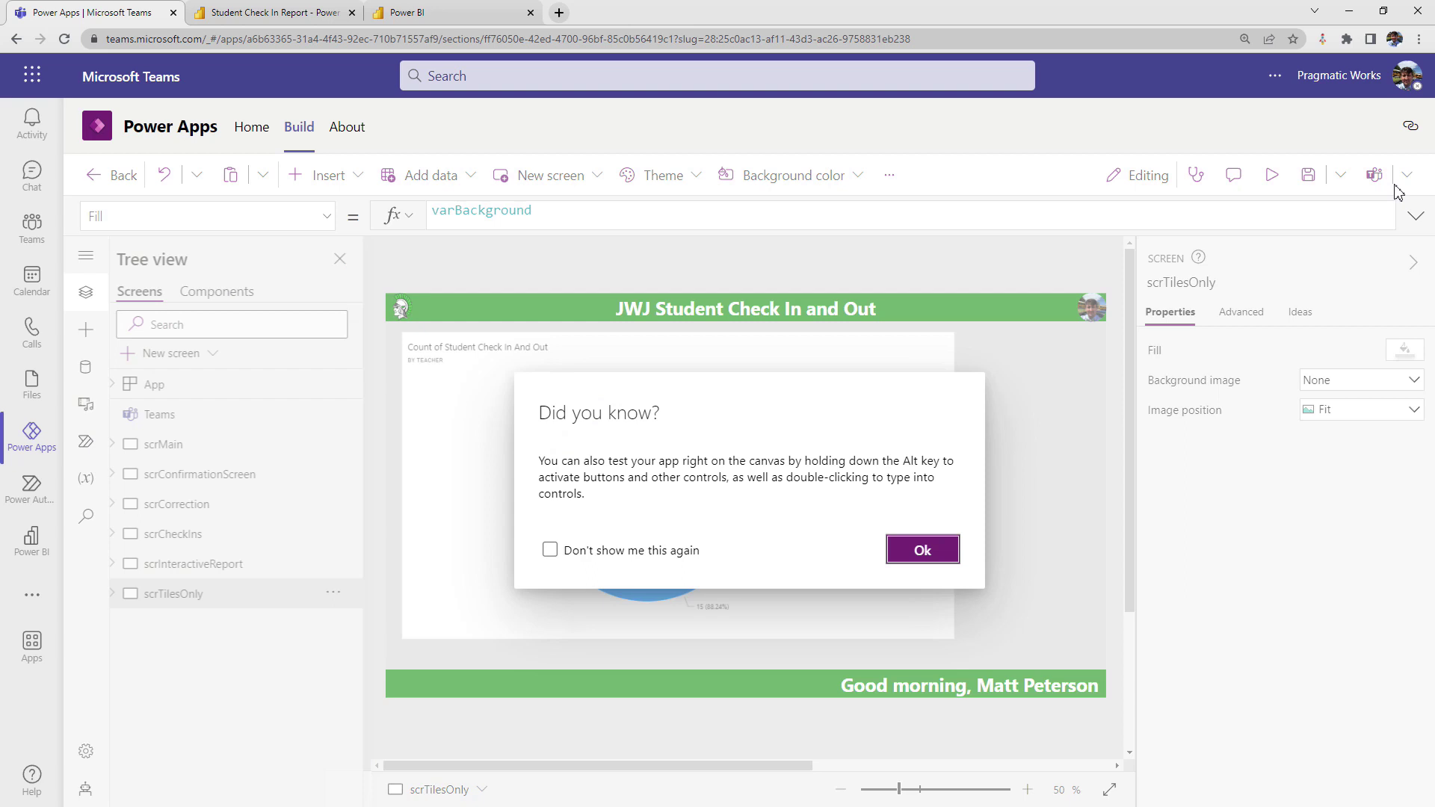
{"action": "left_click", "coordinate": [948, 549]}
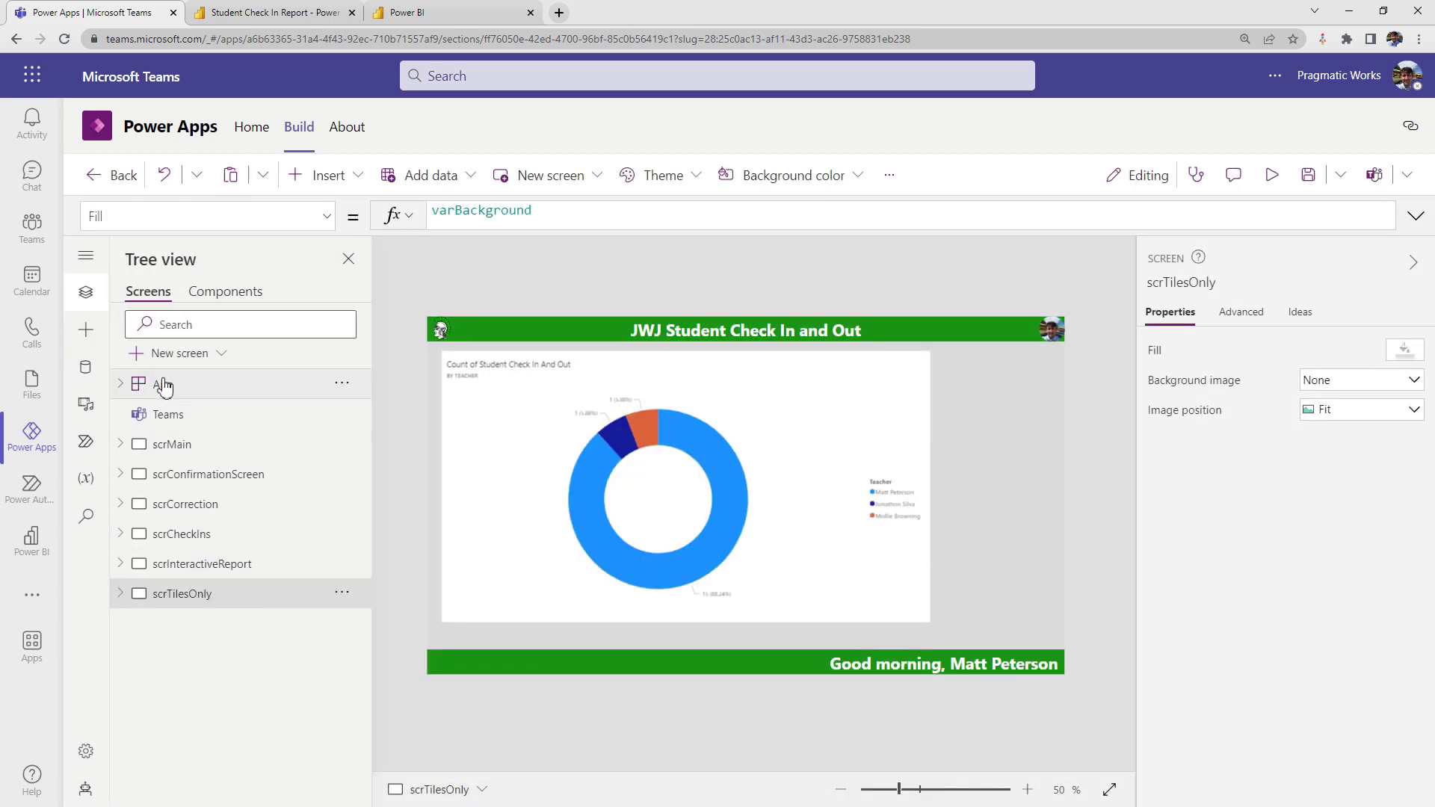
{"action": "left_click", "coordinate": [164, 356]}
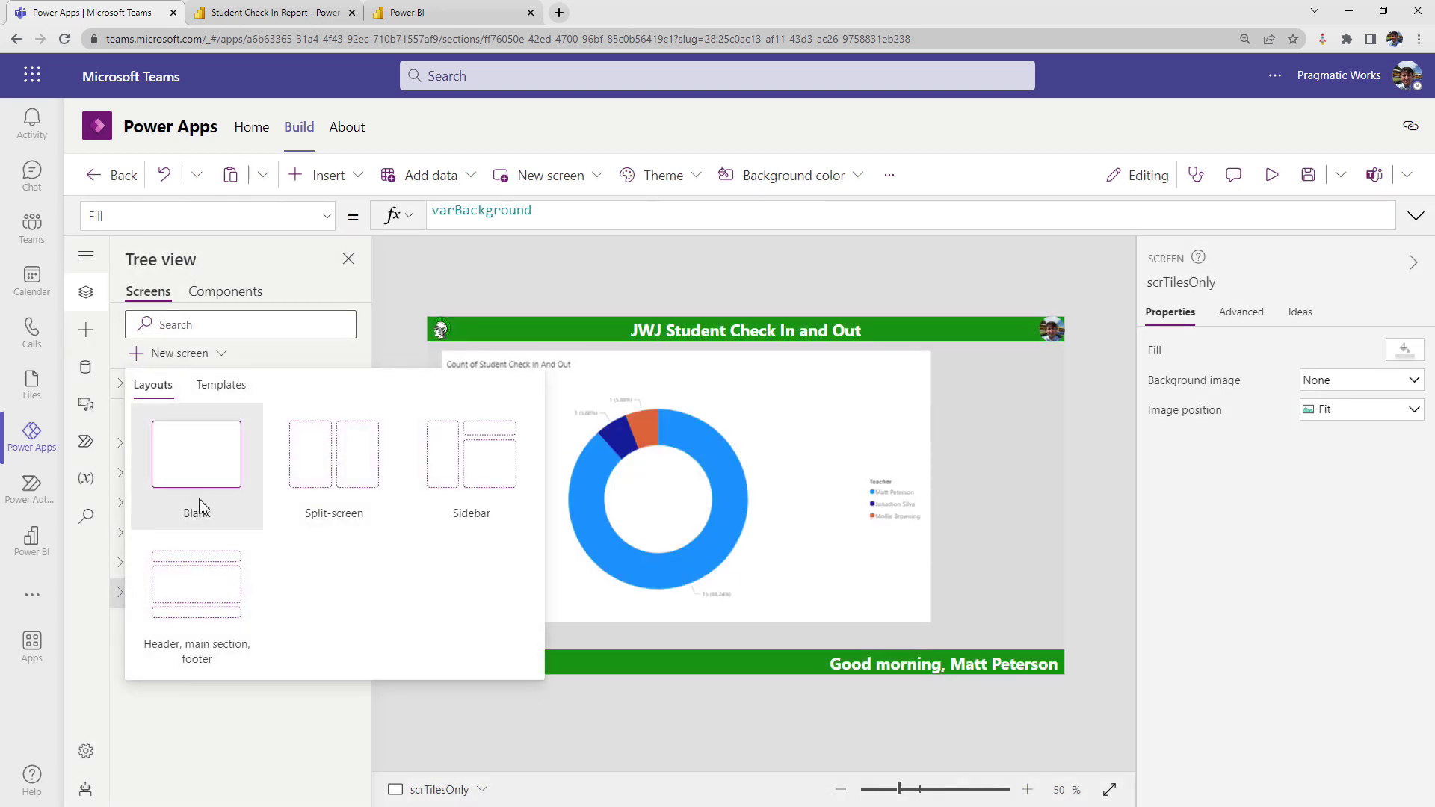
{"action": "left_click", "coordinate": [203, 479]}
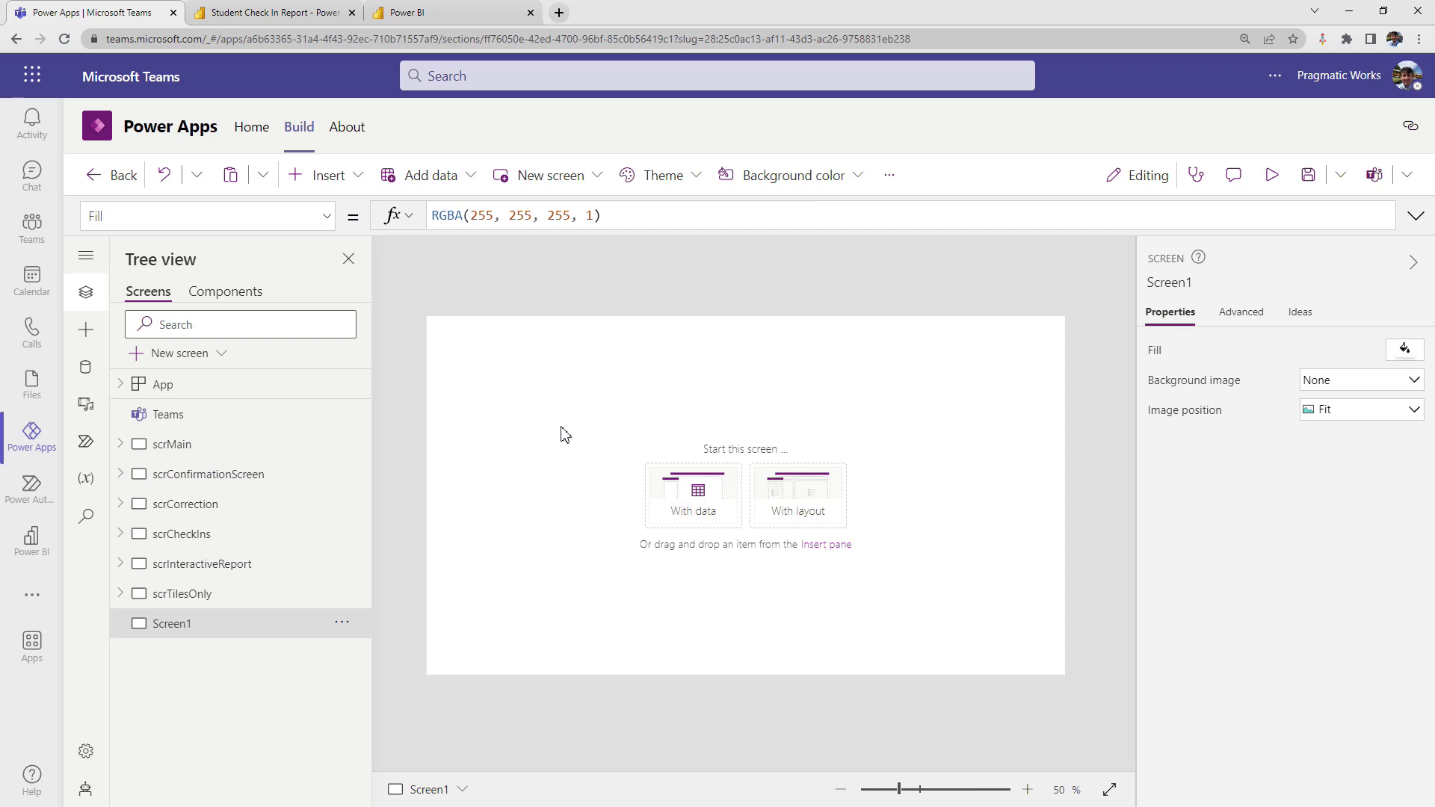
Insert a Power BI tile on Screen1, searching controls for 'power'.
{"action": "left_click", "coordinate": [356, 184]}
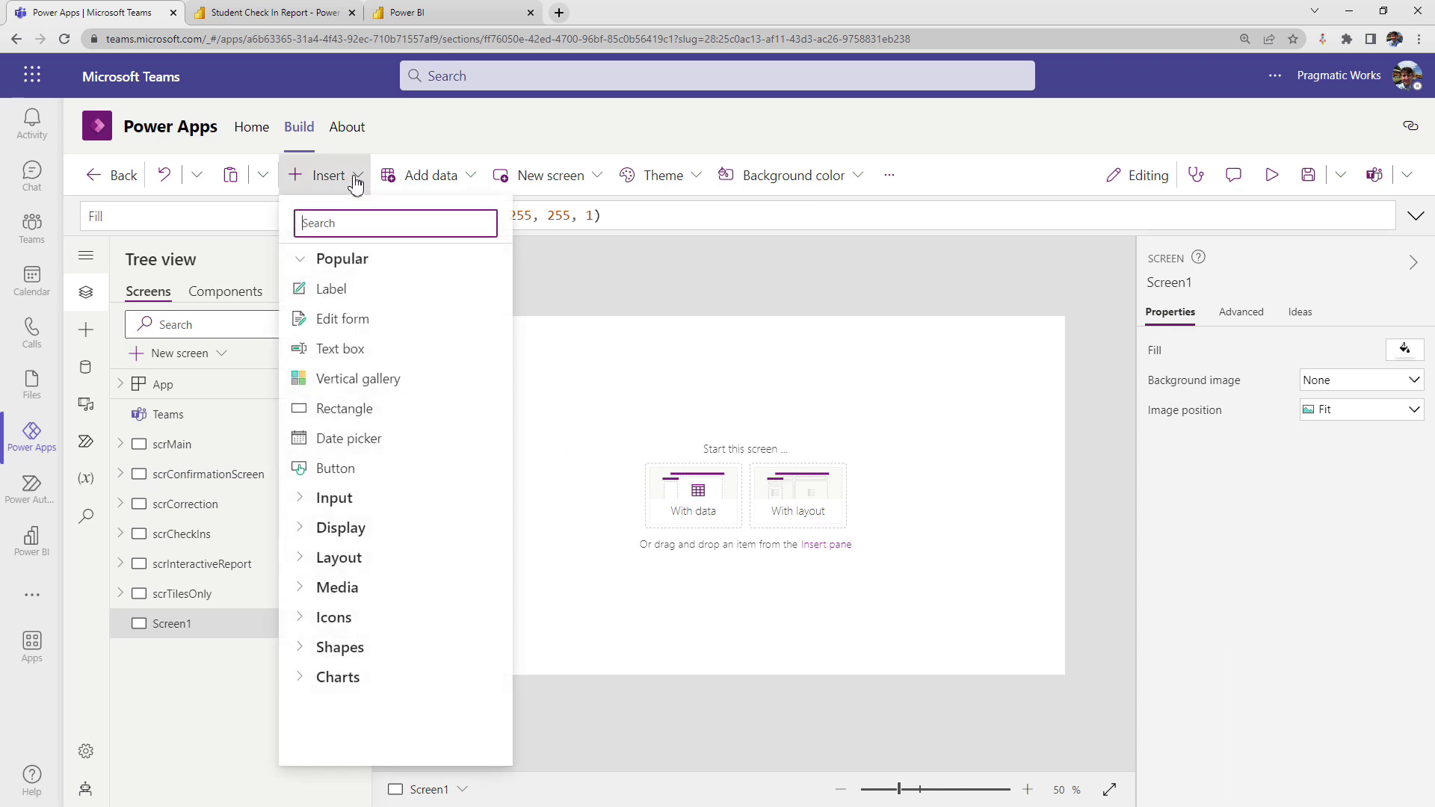
{"action": "type", "text": "power"}
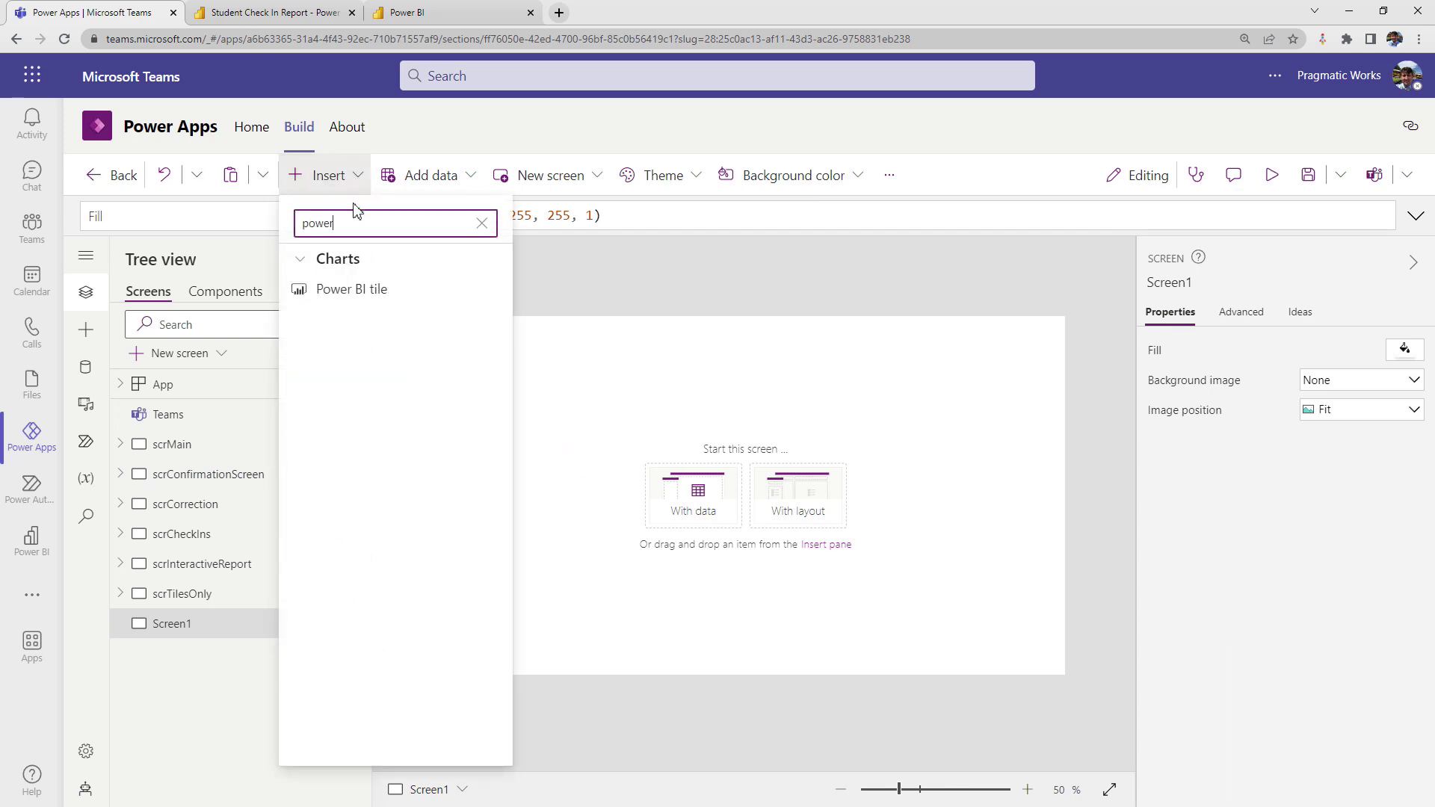
{"action": "left_click", "coordinate": [367, 305]}
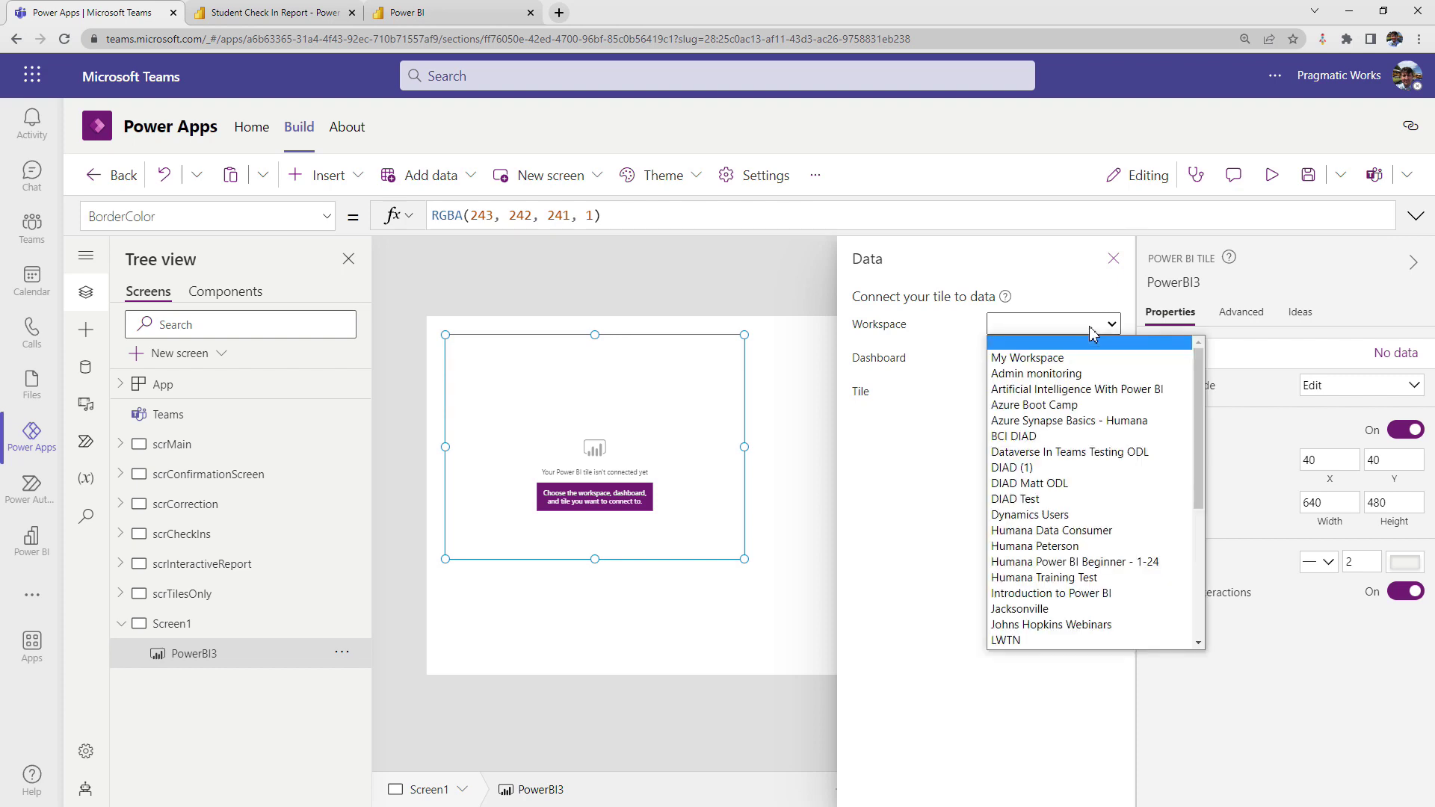
Set the tile to My Workspace, Check In Report dashboard, Student Check In Report tile.
{"action": "left_click", "coordinate": [1066, 358]}
{"action": "left_click", "coordinate": [1065, 365]}
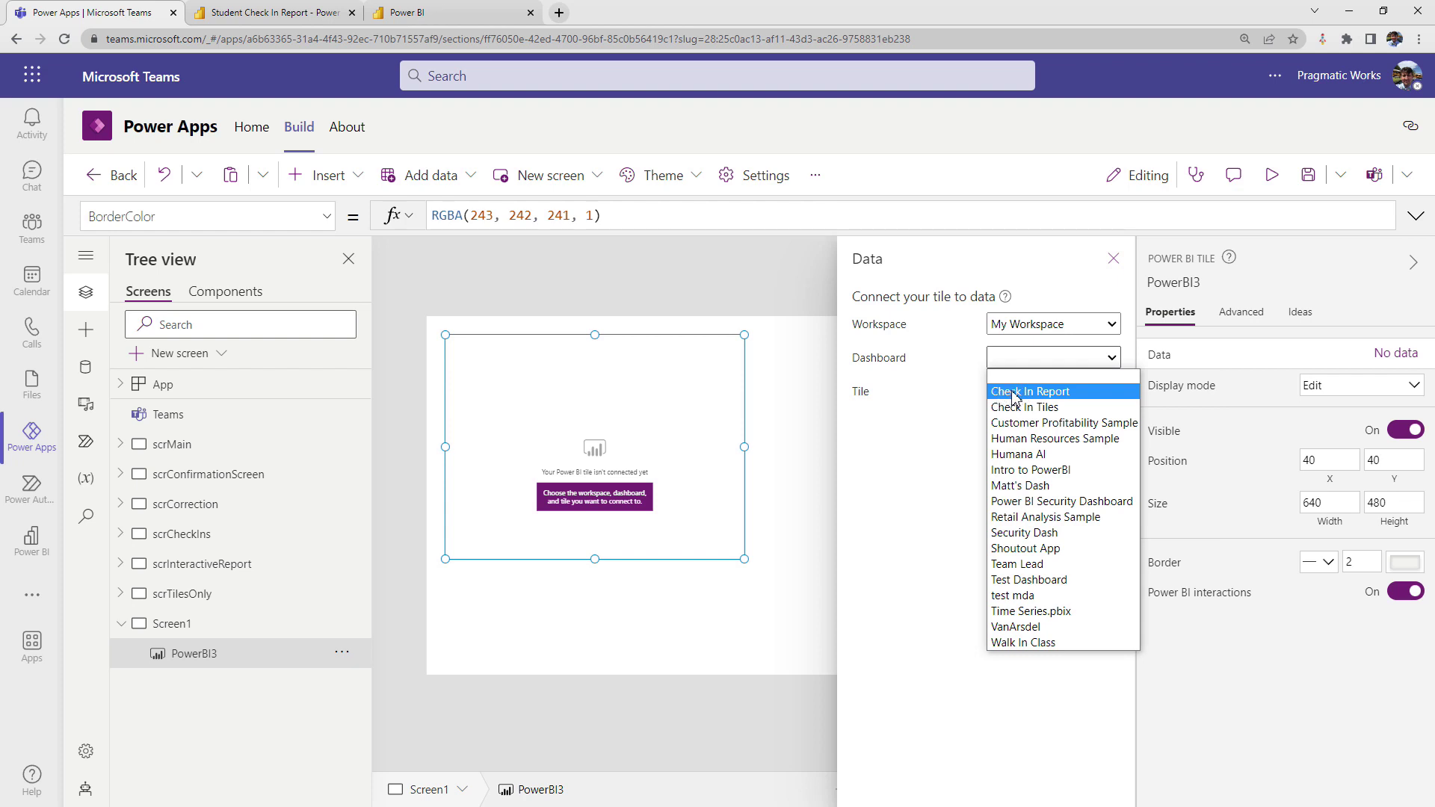
{"action": "left_click", "coordinate": [1050, 394]}
{"action": "left_click", "coordinate": [1053, 392]}
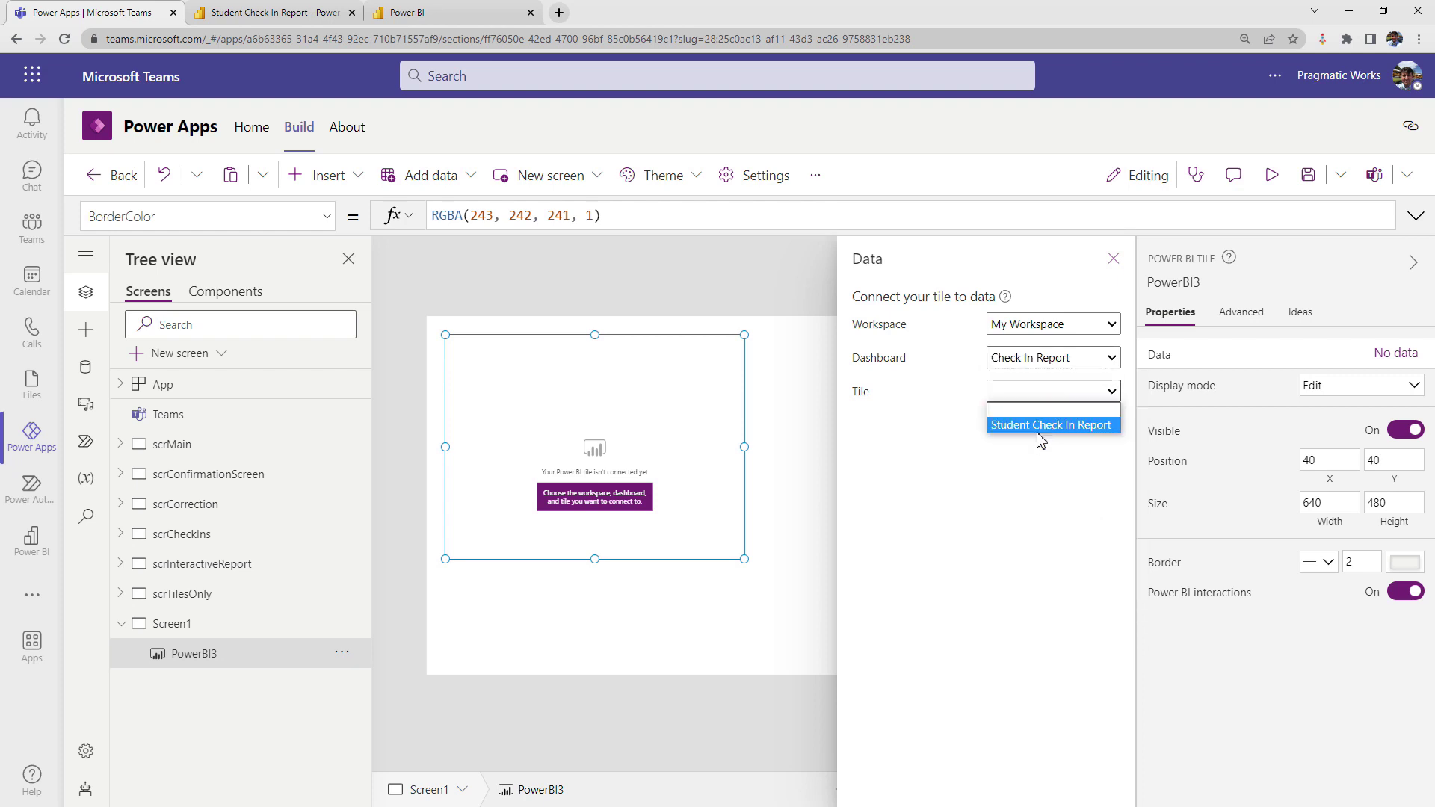
{"action": "left_click", "coordinate": [1039, 427]}
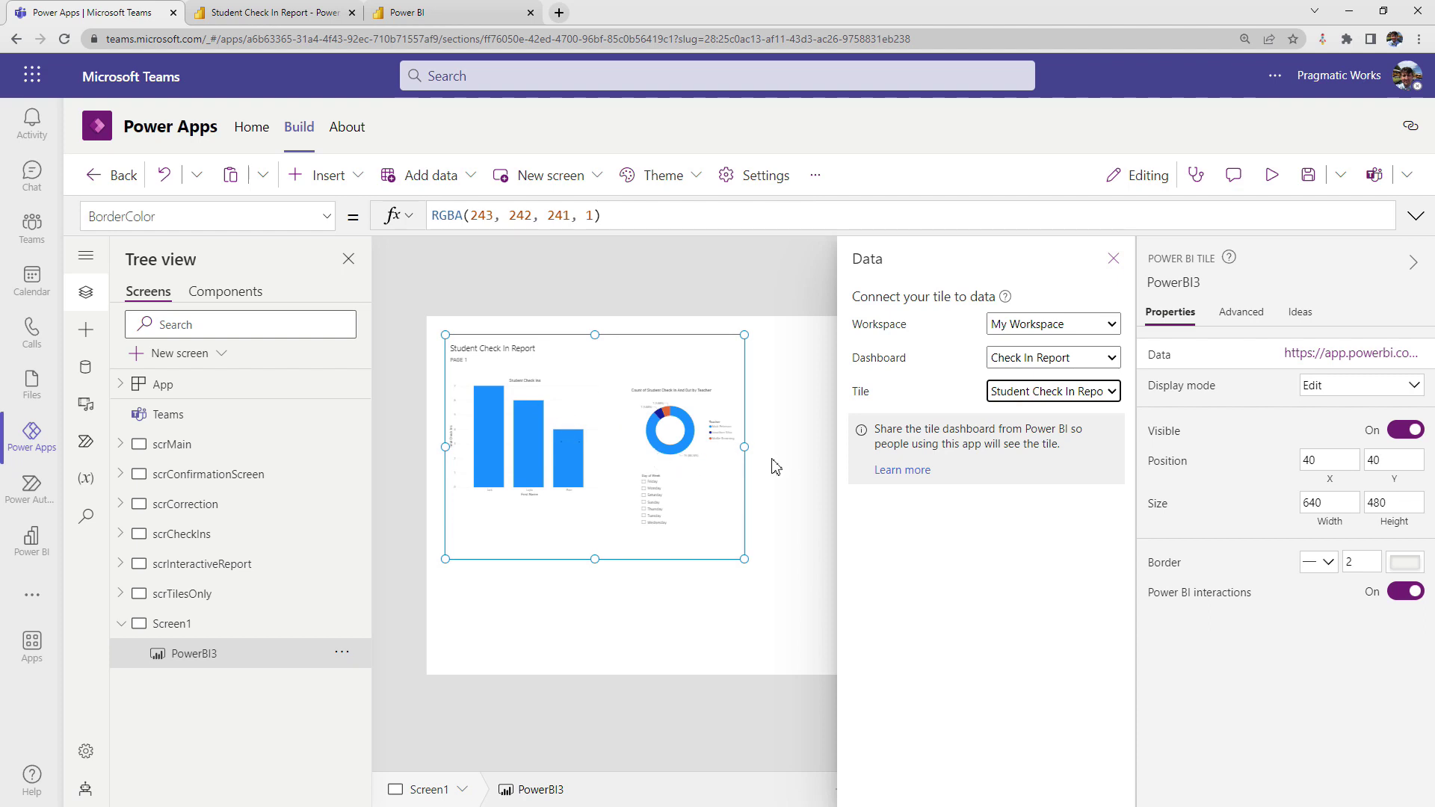
Switch the tile's dashboard to Check In Tiles and list its tiles.
{"action": "left_click", "coordinate": [1069, 358]}
{"action": "left_click", "coordinate": [1057, 409]}
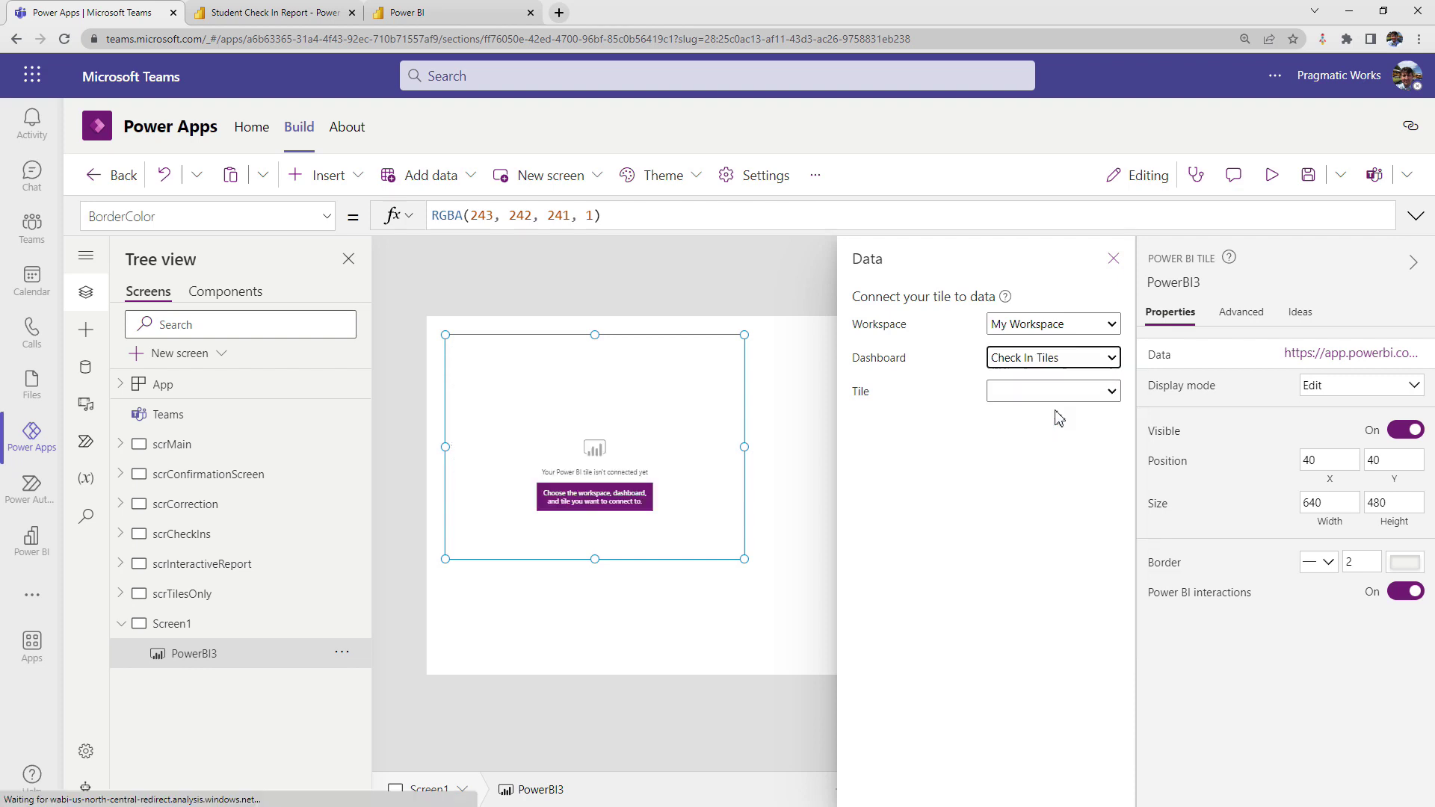
{"action": "left_click", "coordinate": [1057, 395]}
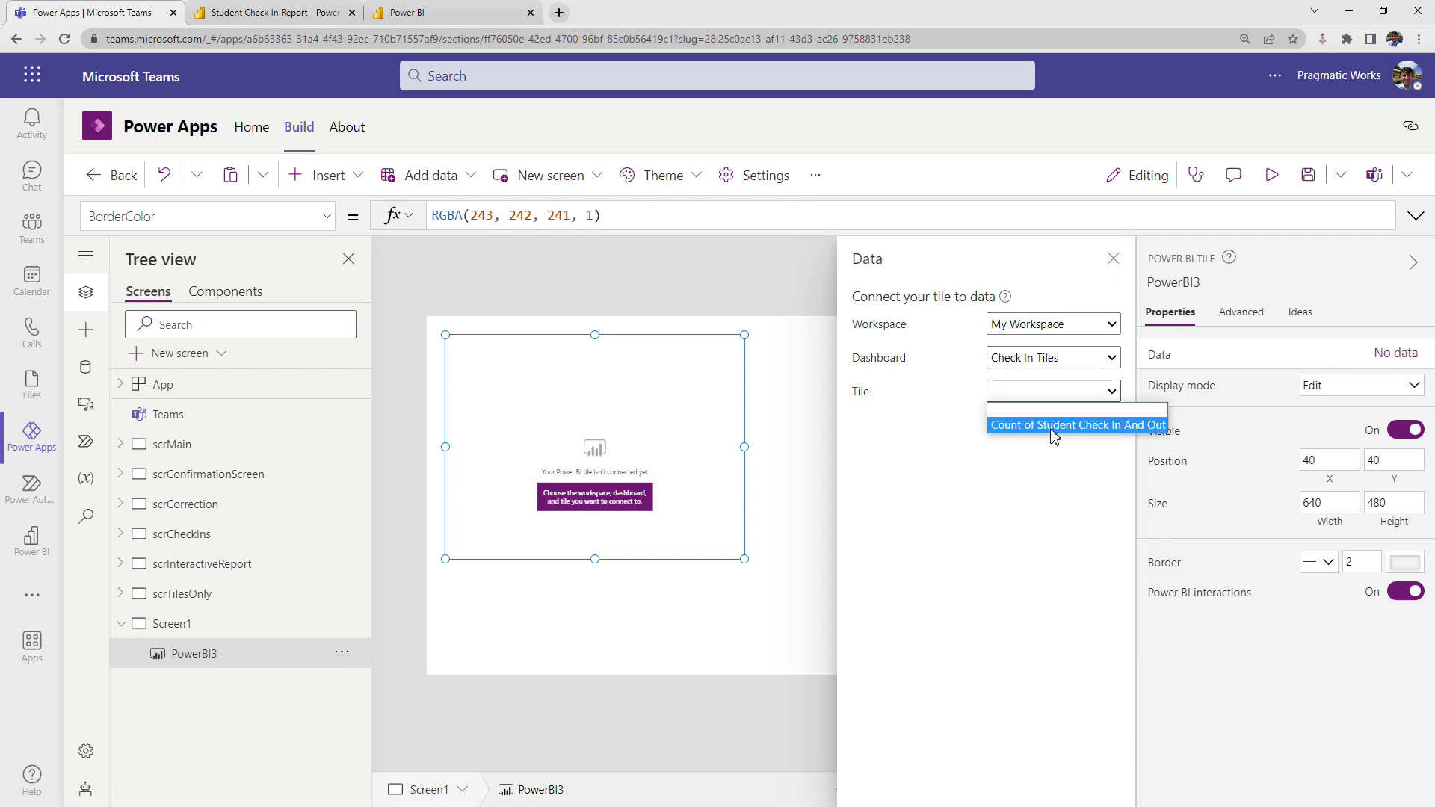
Choose the Count of Student Check In And Out tile for PowerBI3.
{"action": "left_click", "coordinate": [1056, 425]}
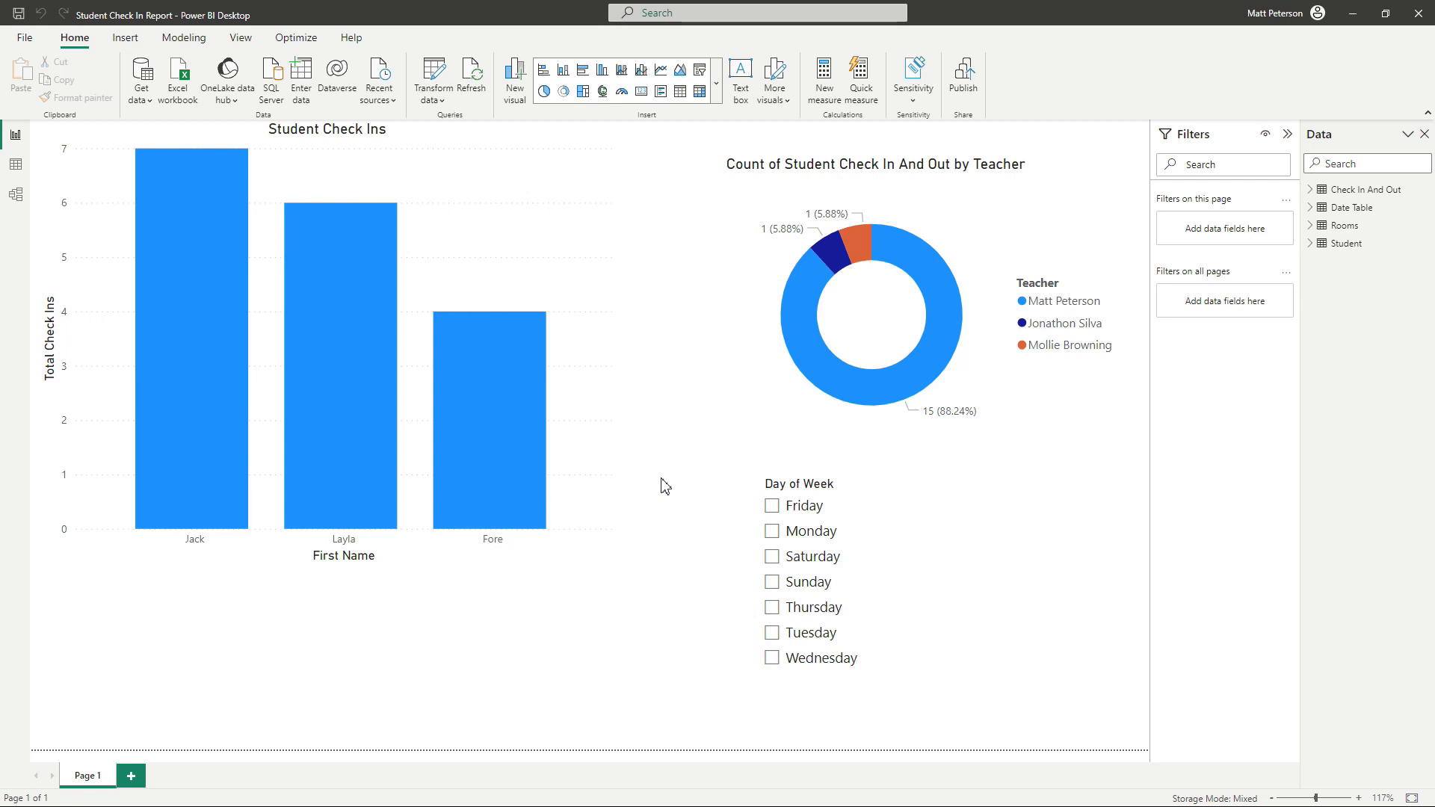
Save the Power BI Desktop report, cancel publishing, and minimize Power BI Desktop.
{"action": "left_click", "coordinate": [968, 81]}
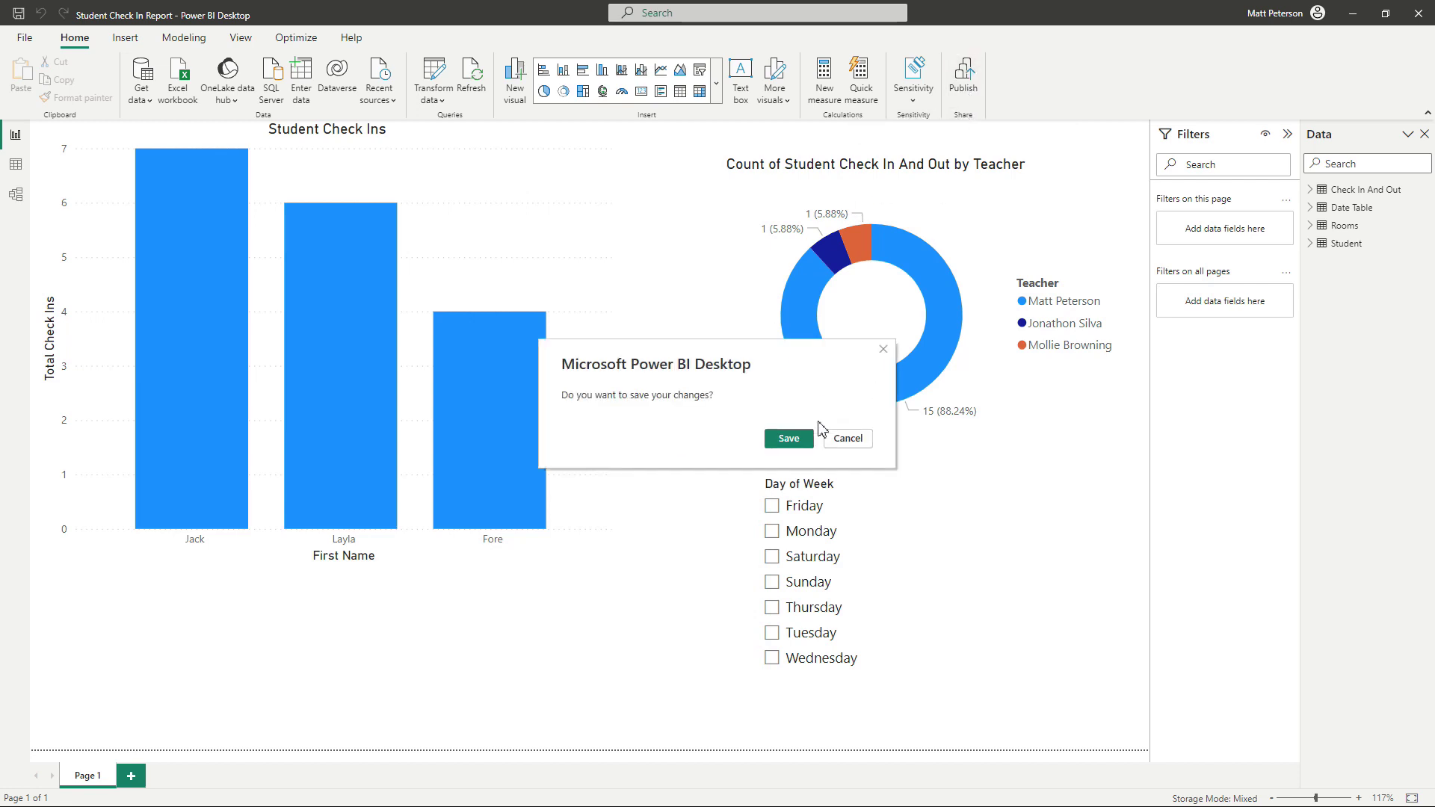
{"action": "left_click", "coordinate": [791, 444]}
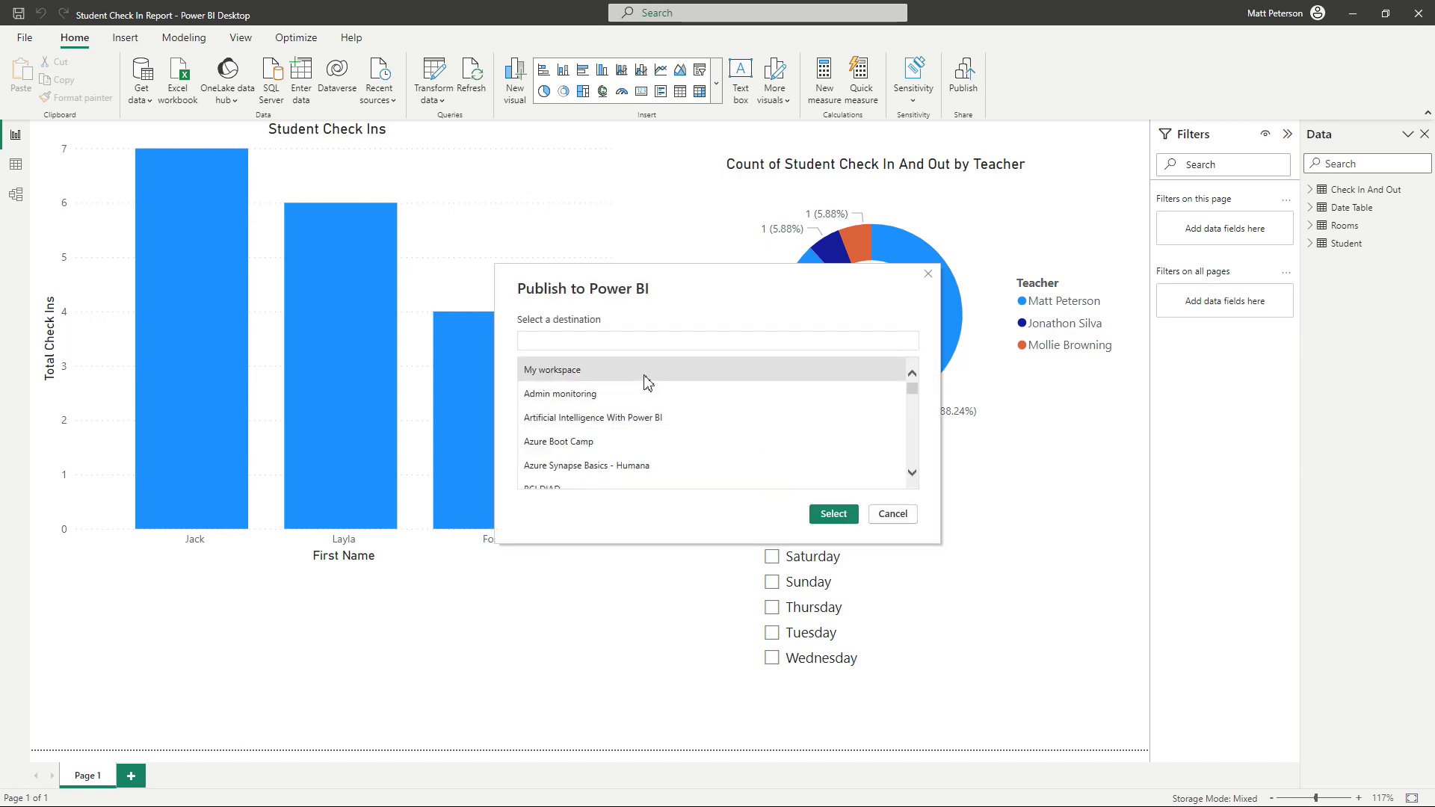
{"action": "left_click", "coordinate": [903, 518]}
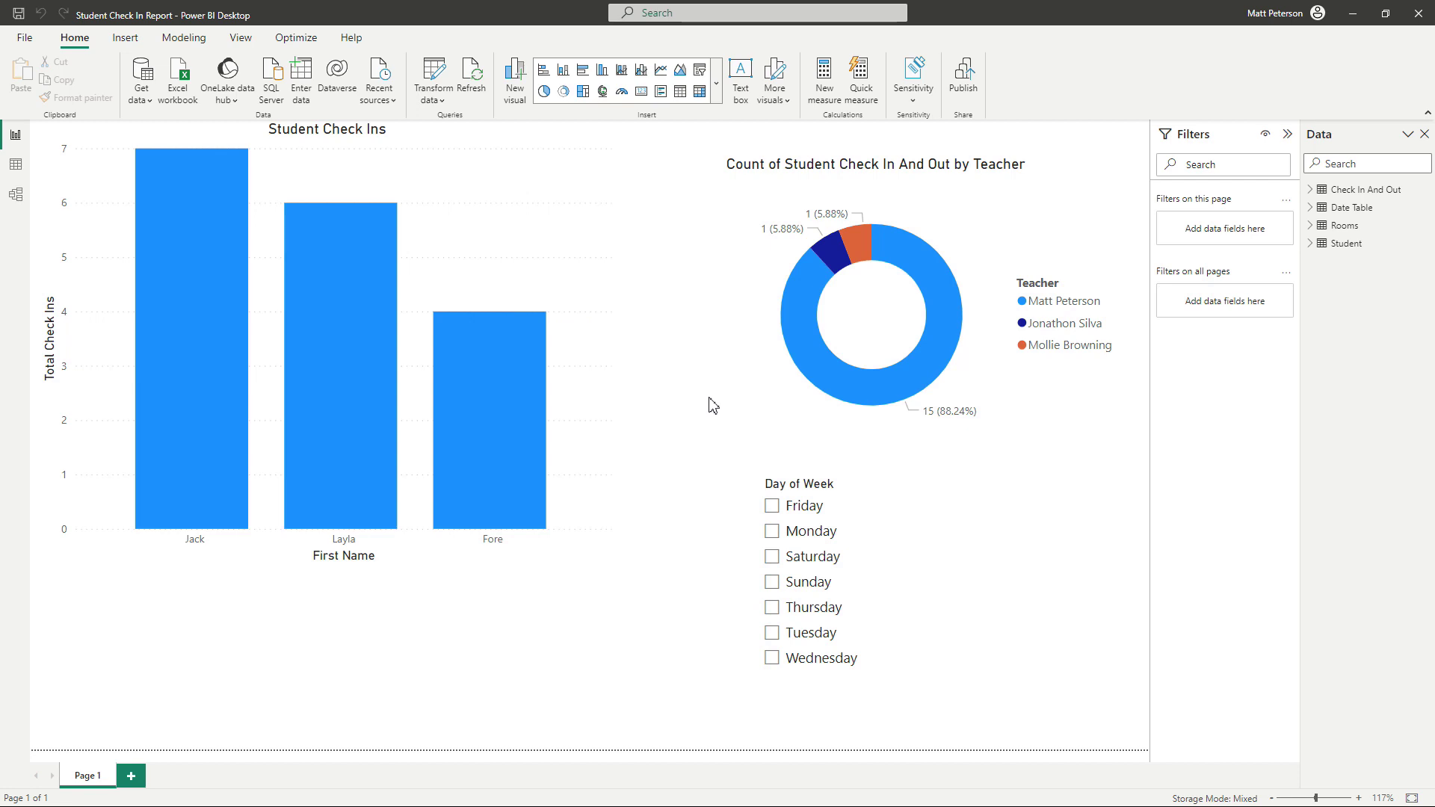
{"action": "left_click", "coordinate": [1351, 21]}
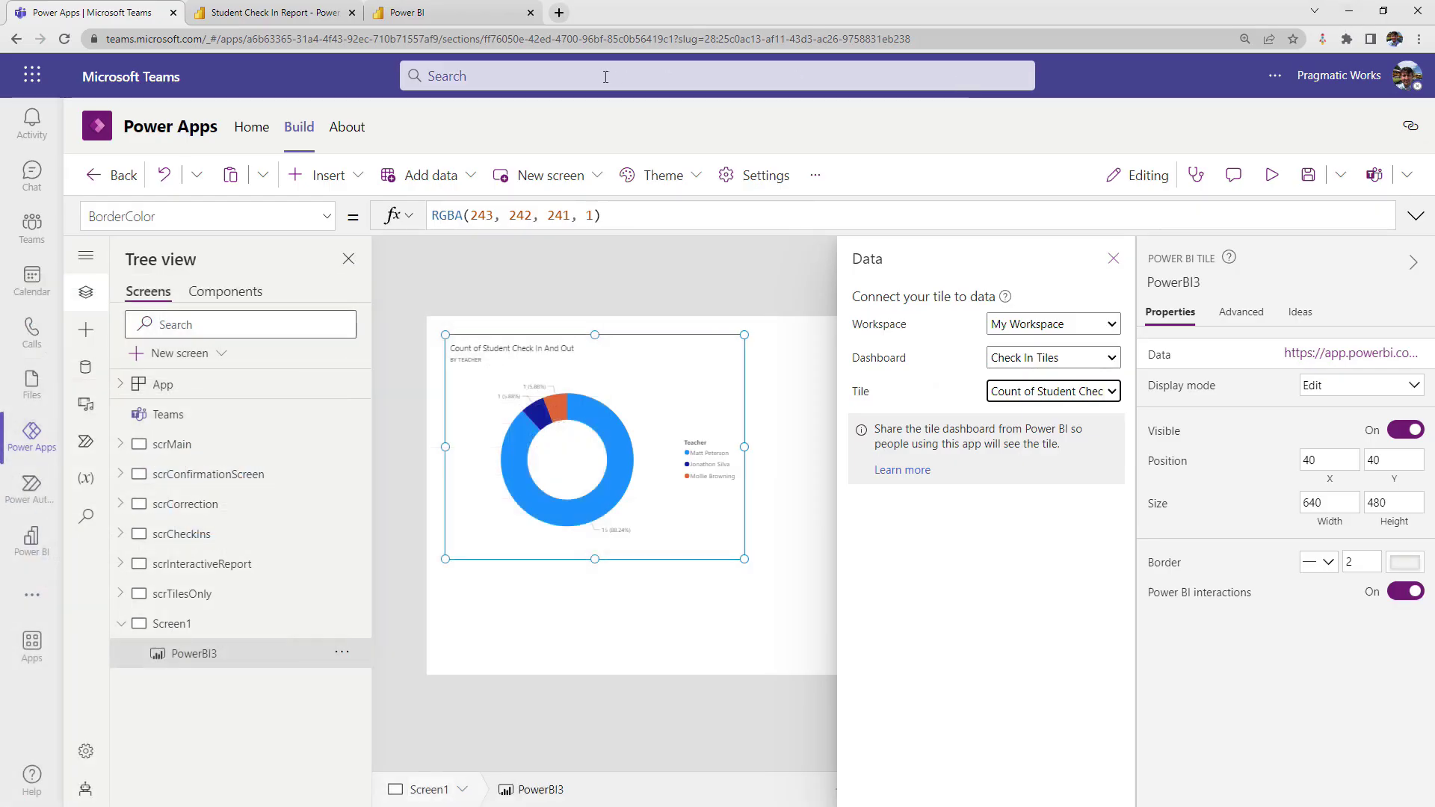
In the browser's Power BI tab, open My workspace and filter items by 'check'.
{"action": "left_click", "coordinate": [336, 17]}
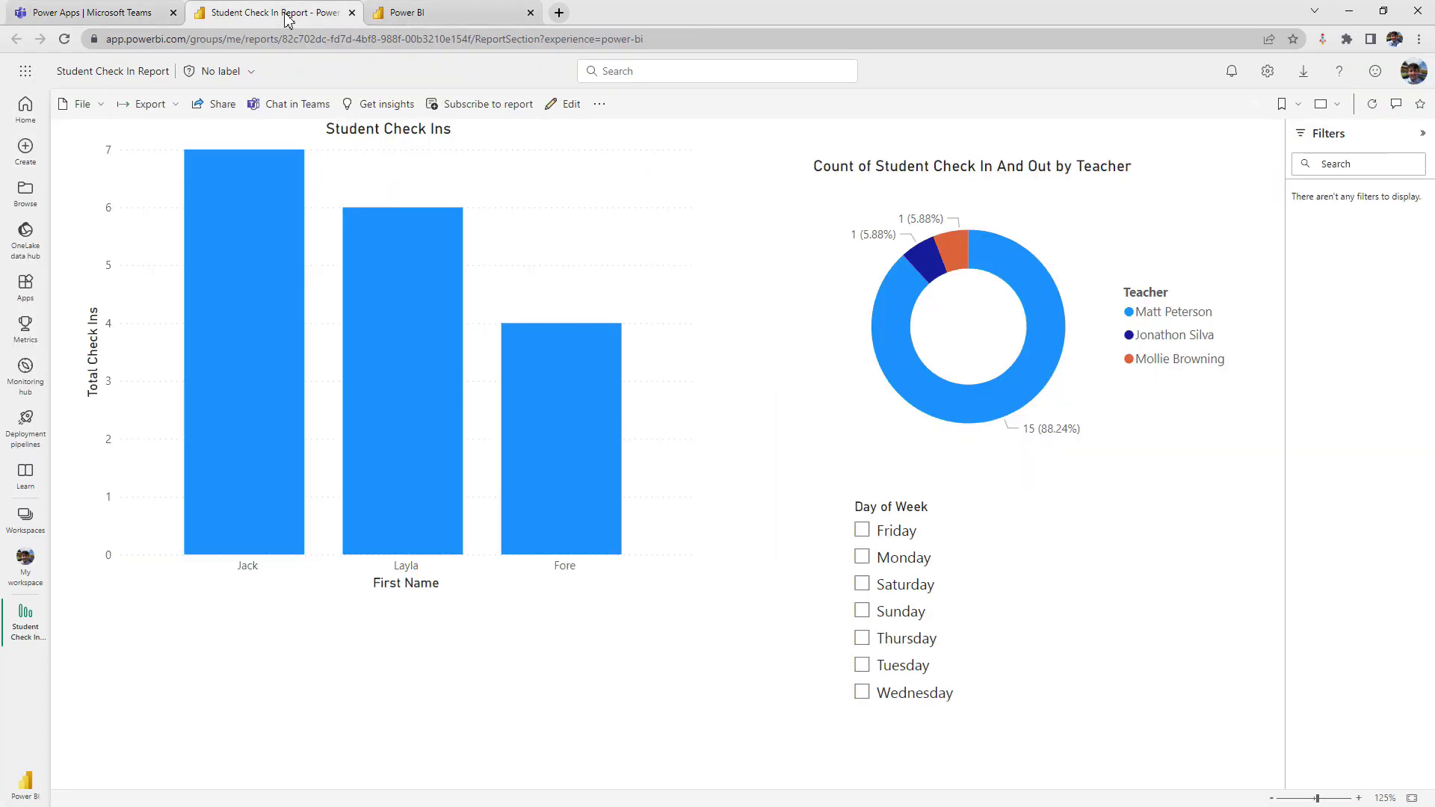
{"action": "left_click", "coordinate": [28, 570]}
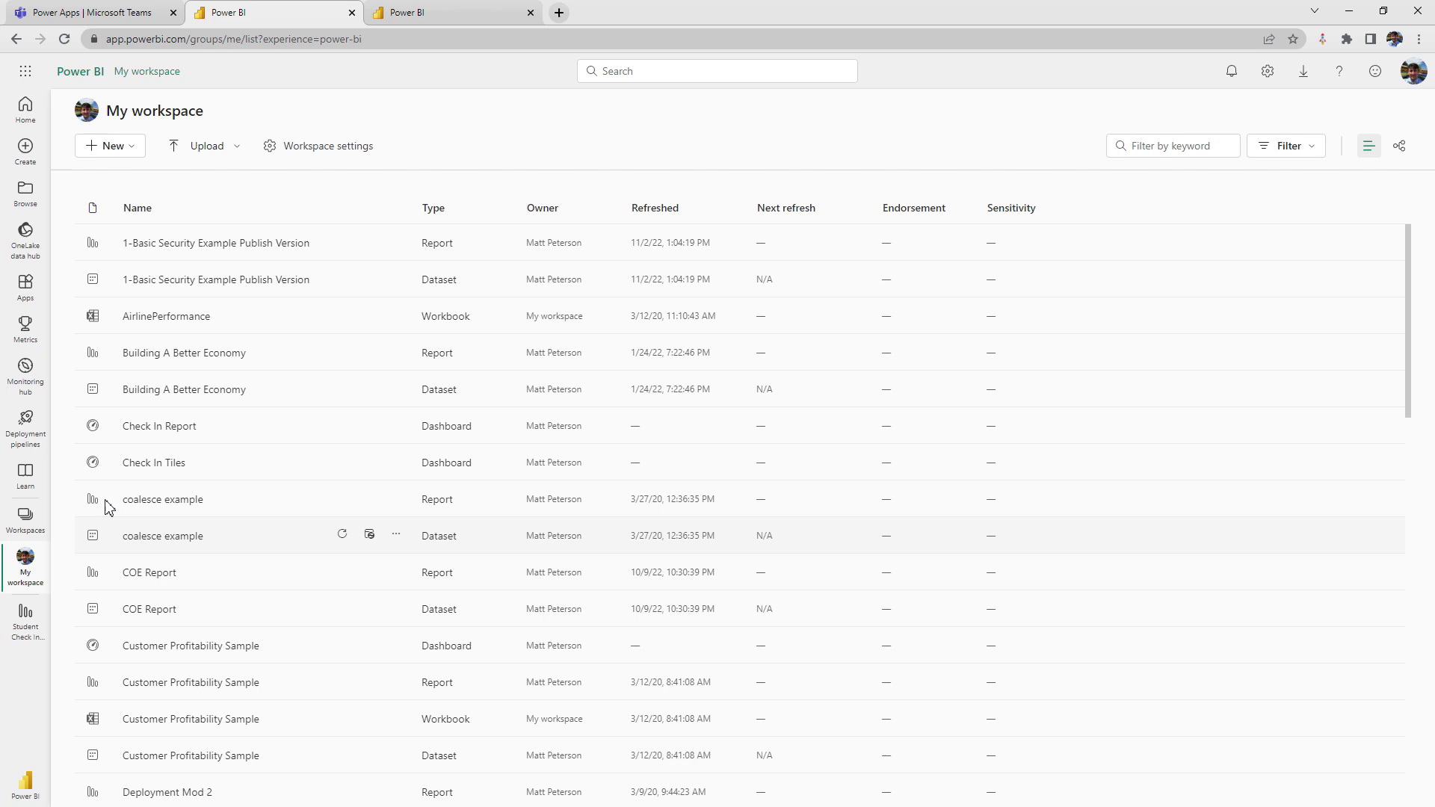
{"action": "left_click", "coordinate": [1187, 146]}
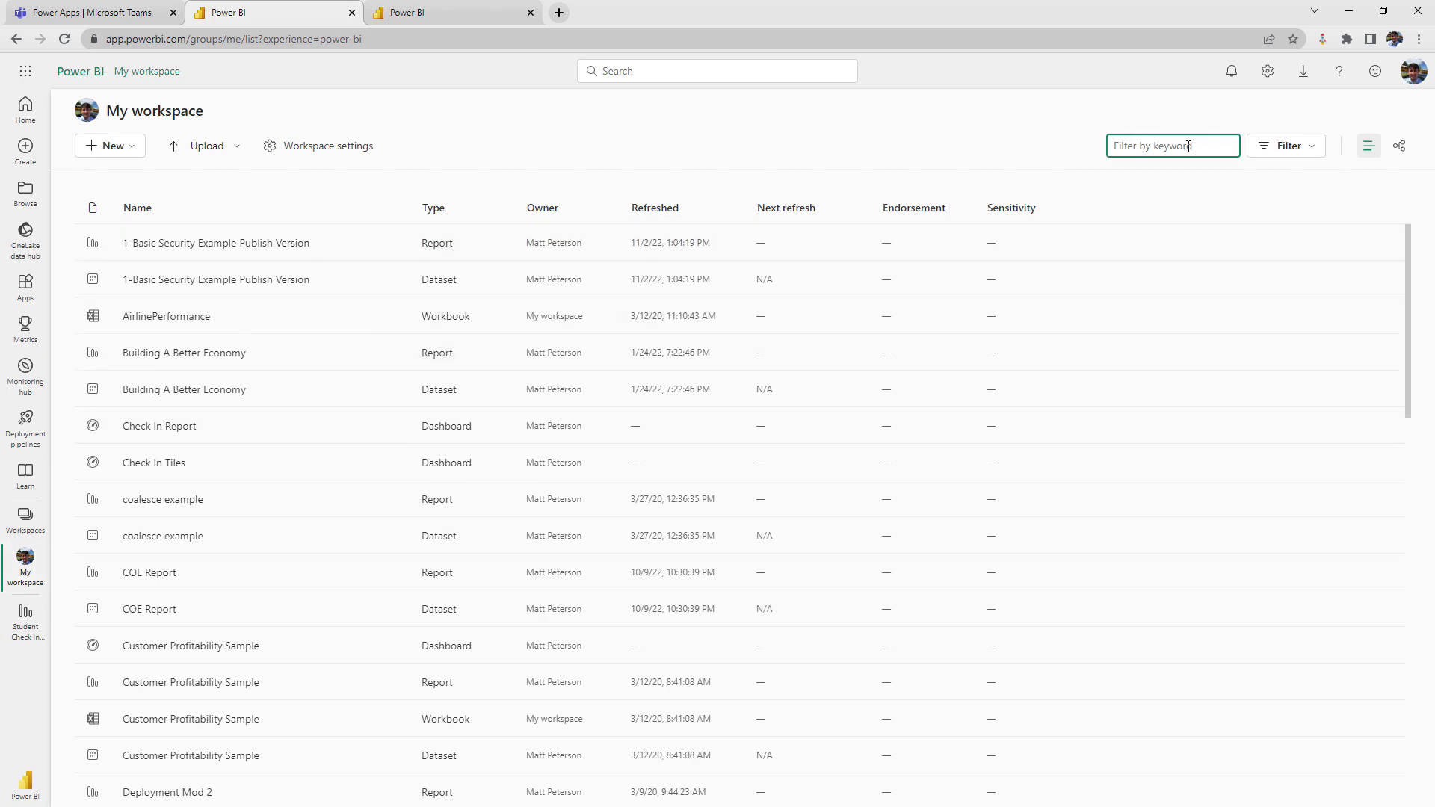
{"action": "type", "text": "check"}
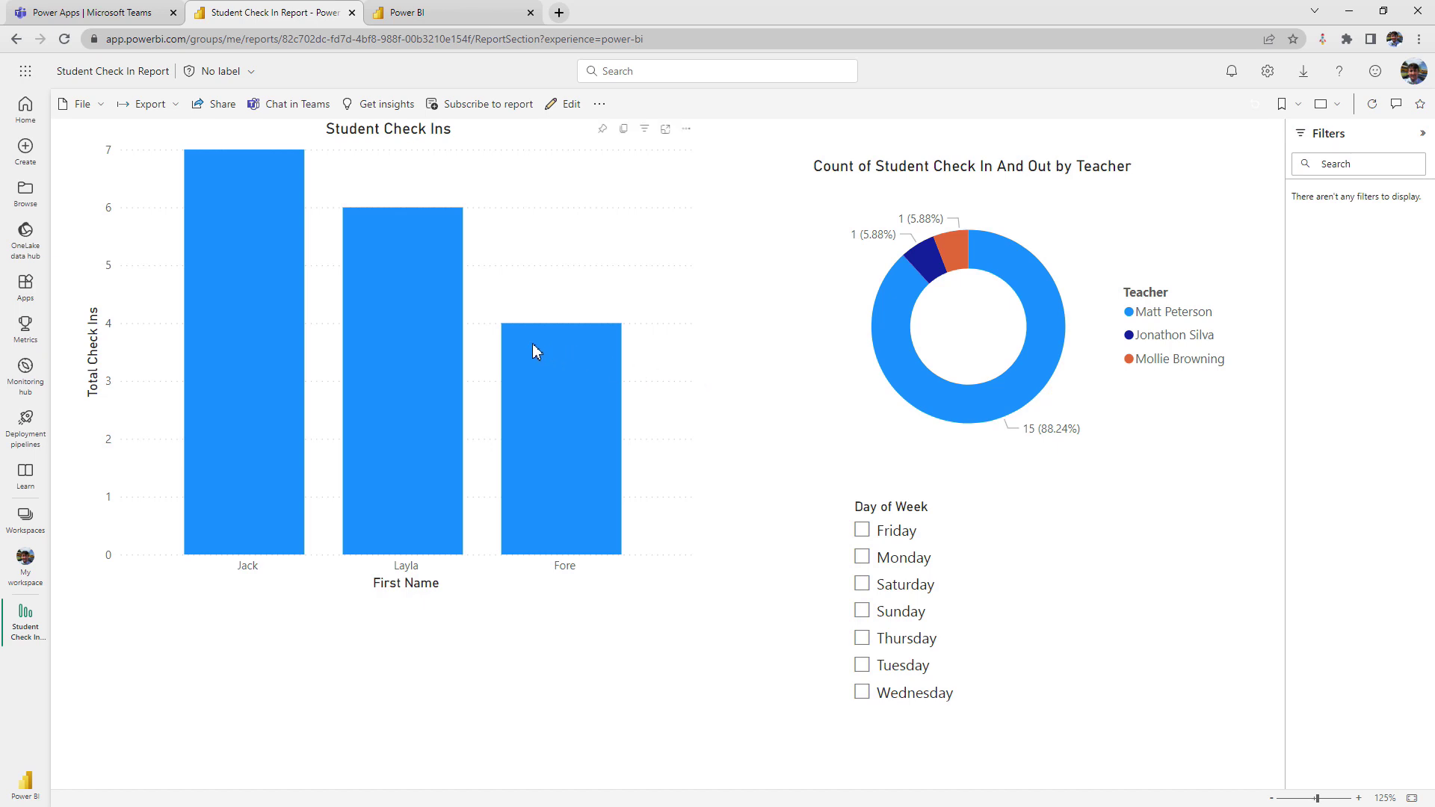
Start pinning the Student Check Ins chart, cancel it, and open the report's More options.
{"action": "mouse_move", "coordinate": [535, 350]}
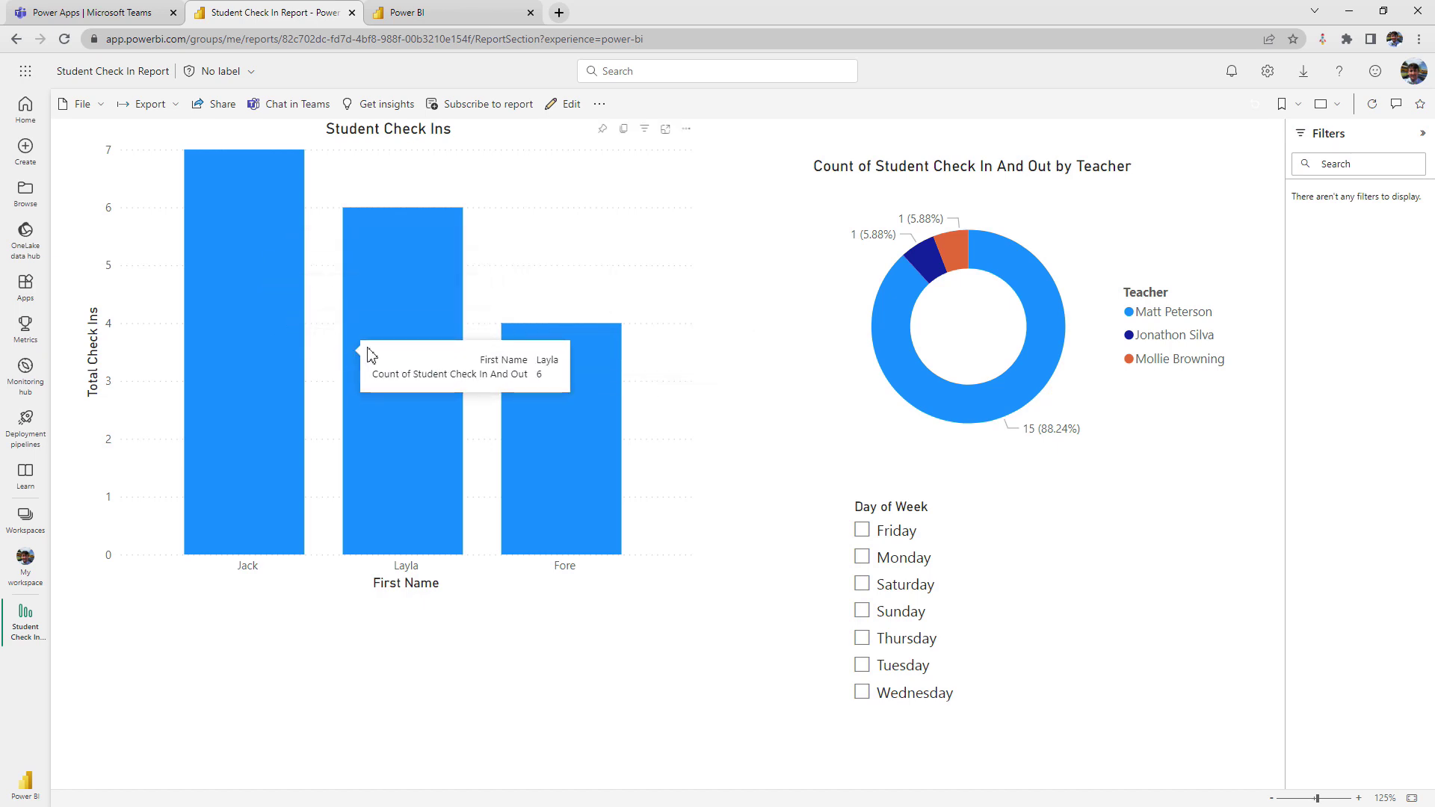
{"action": "left_click", "coordinate": [604, 135]}
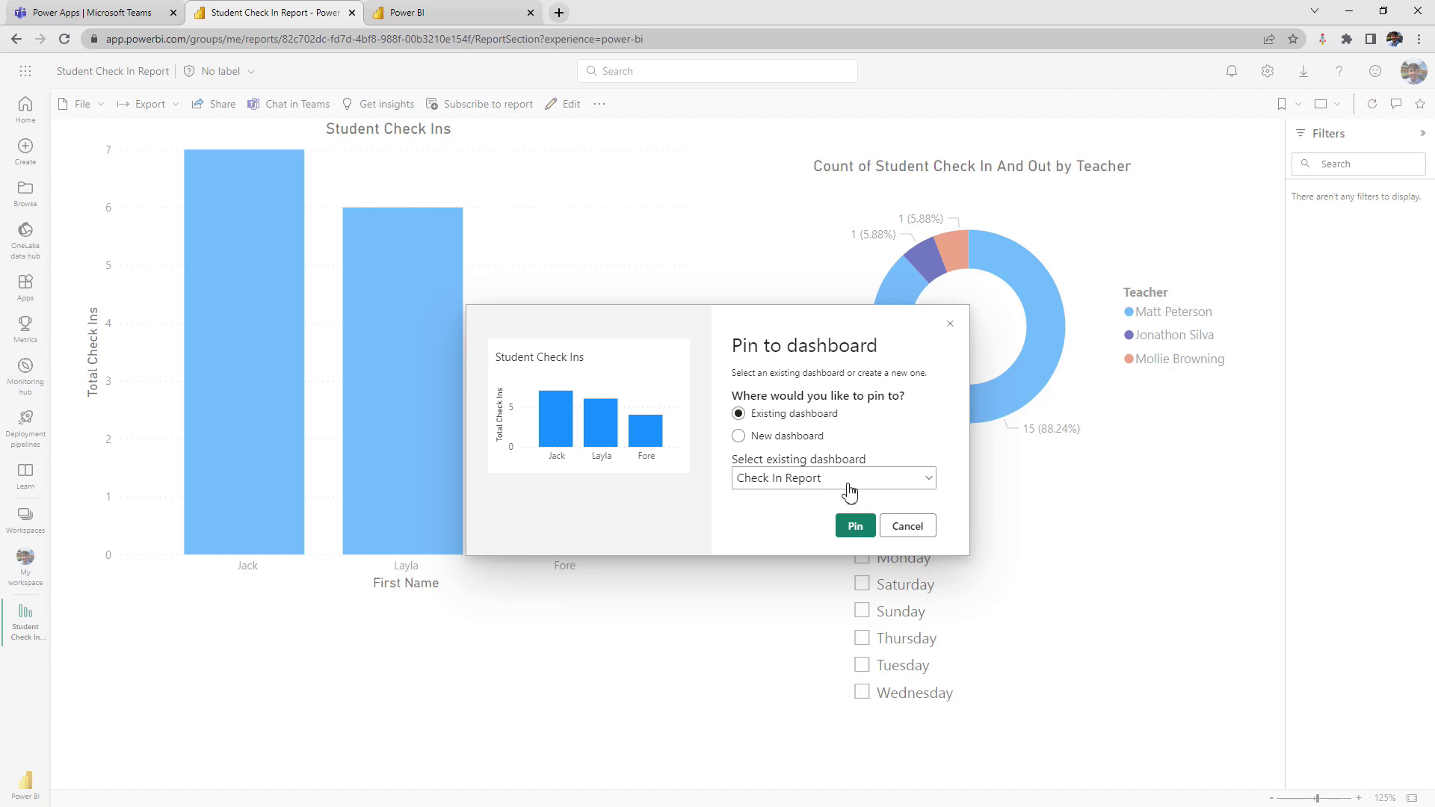
{"action": "left_click", "coordinate": [908, 526]}
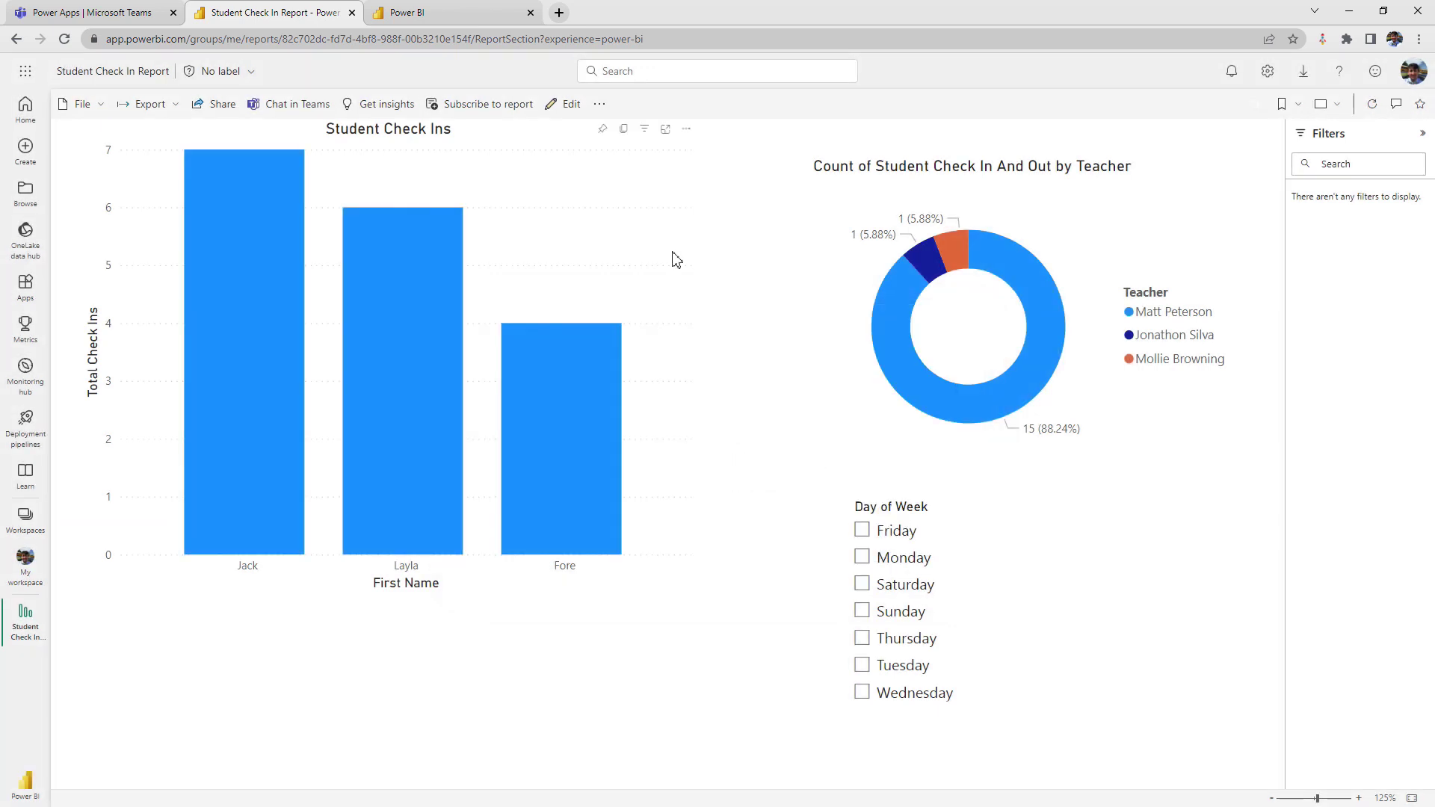
{"action": "left_click", "coordinate": [600, 106]}
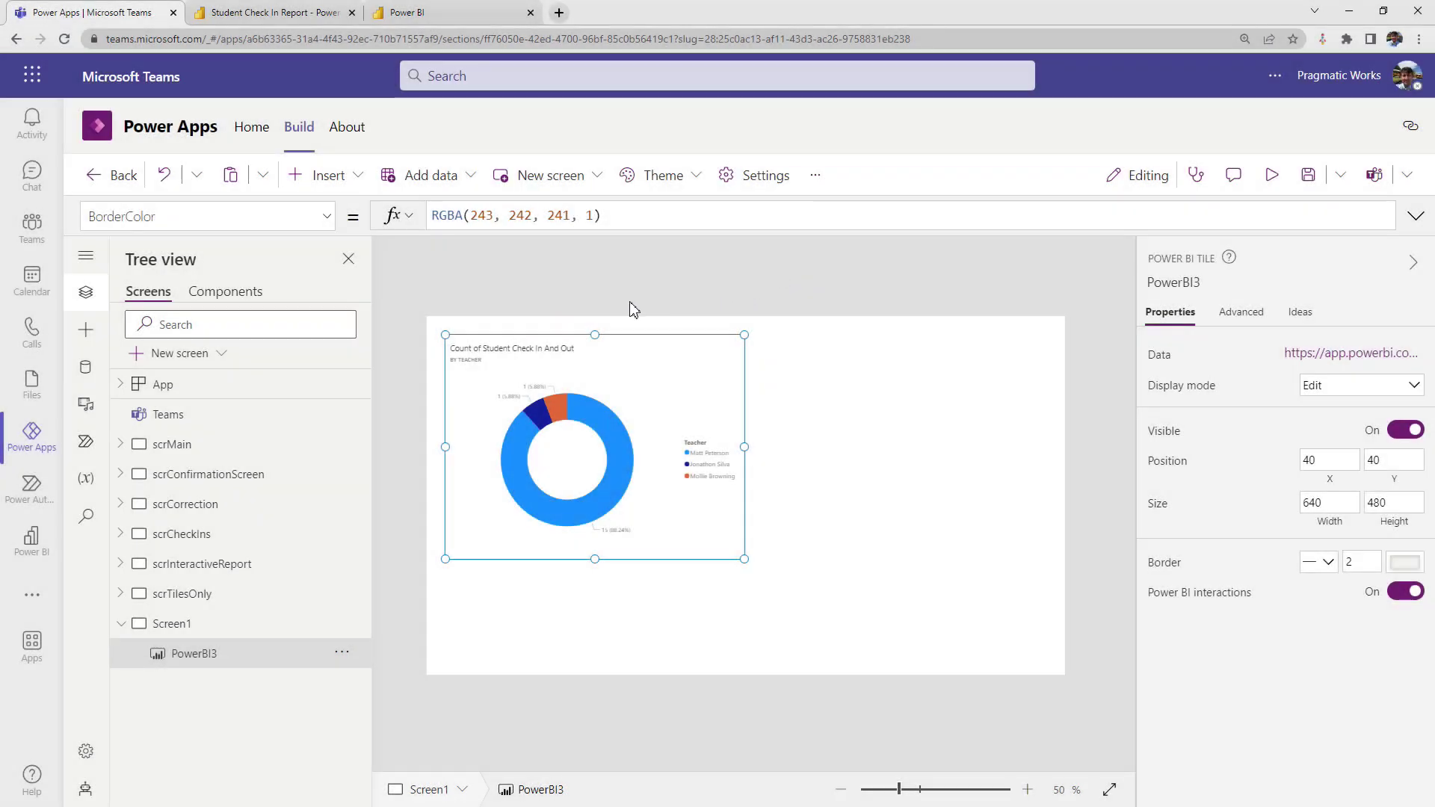
Go from the editor to Home, then Build, and list all the team's items.
{"action": "left_click", "coordinate": [253, 134]}
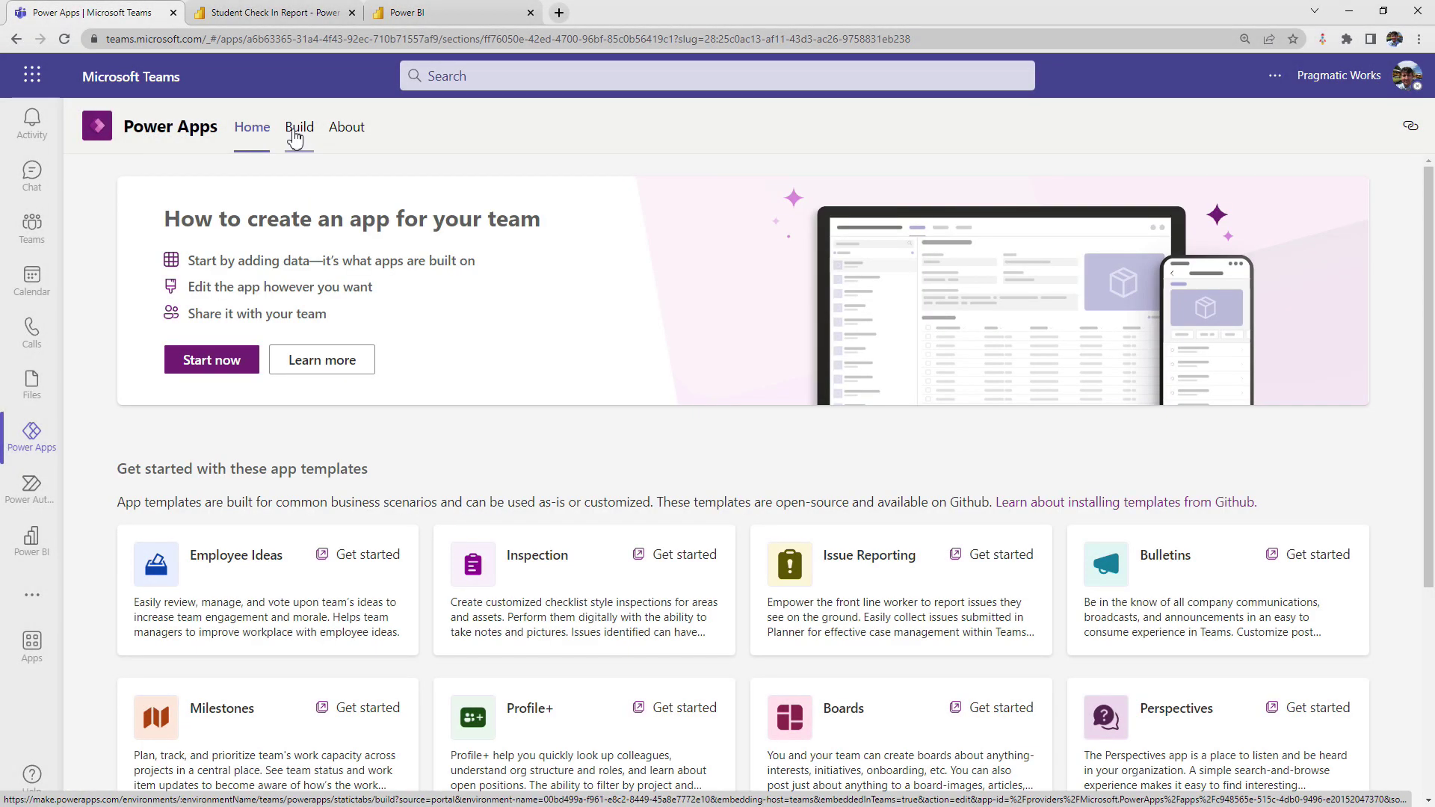
{"action": "left_click", "coordinate": [299, 132]}
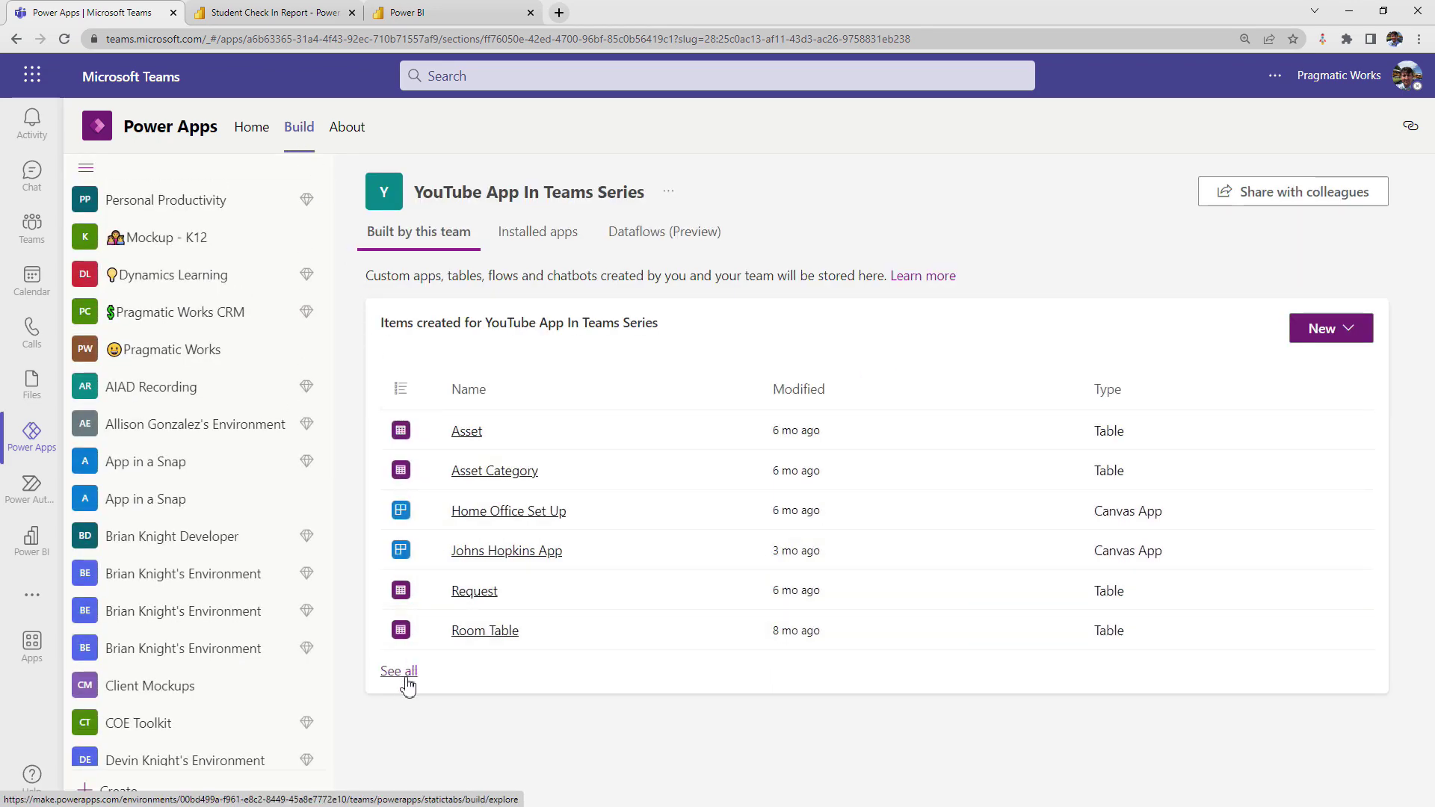
{"action": "left_click", "coordinate": [400, 673]}
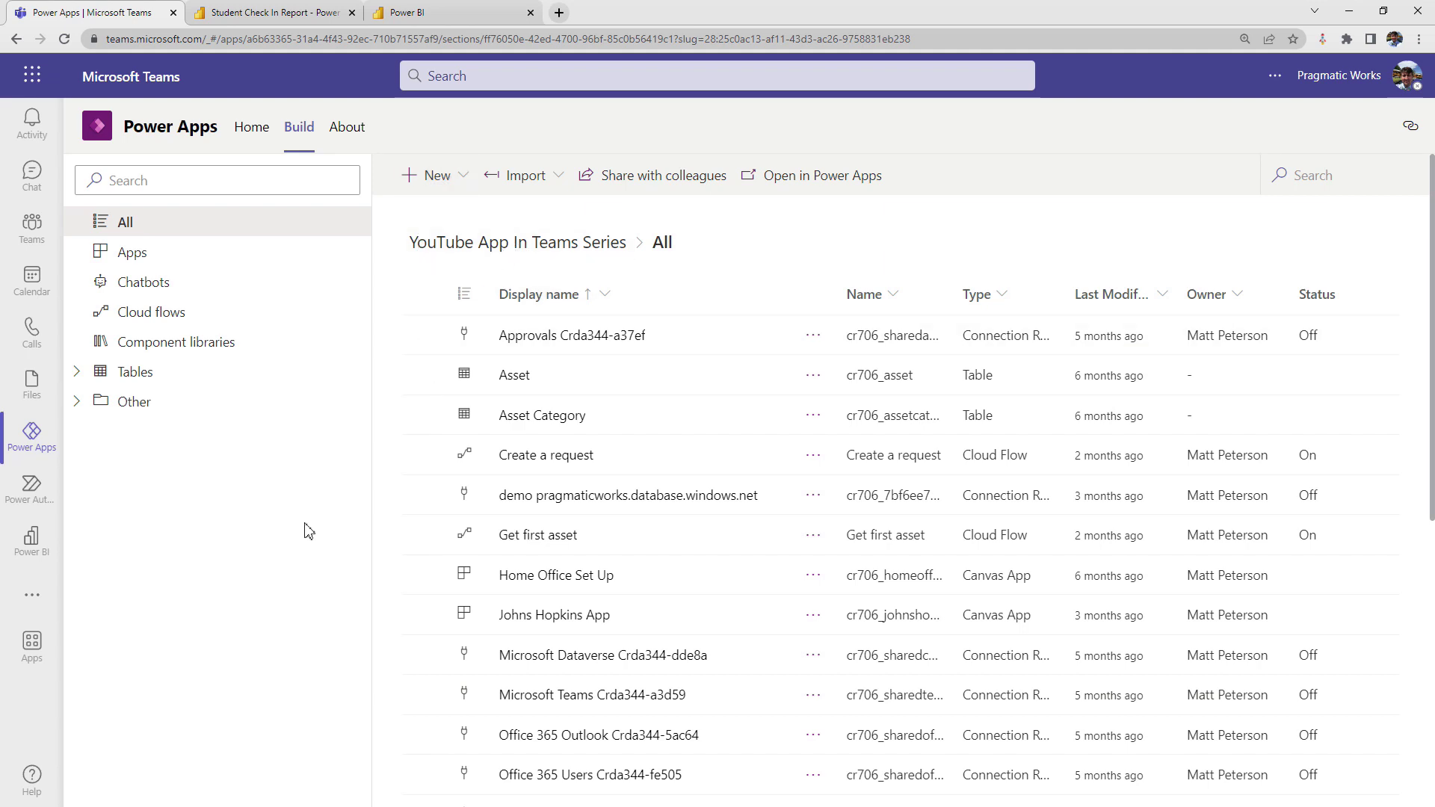
Show the team's Tables and export them with Analyze in Power BI as a .pbids file.
{"action": "left_click", "coordinate": [128, 380]}
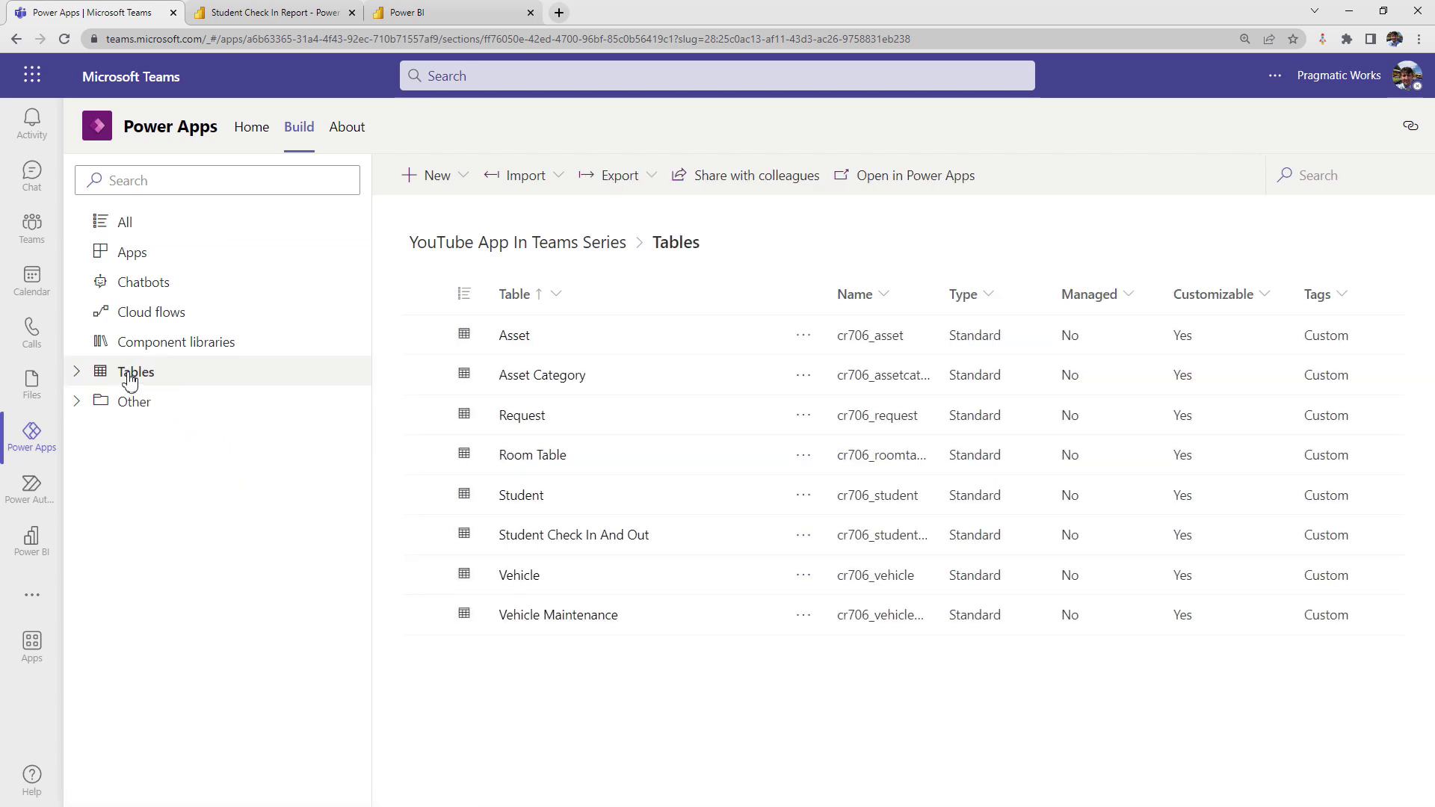
{"action": "left_click", "coordinate": [651, 180]}
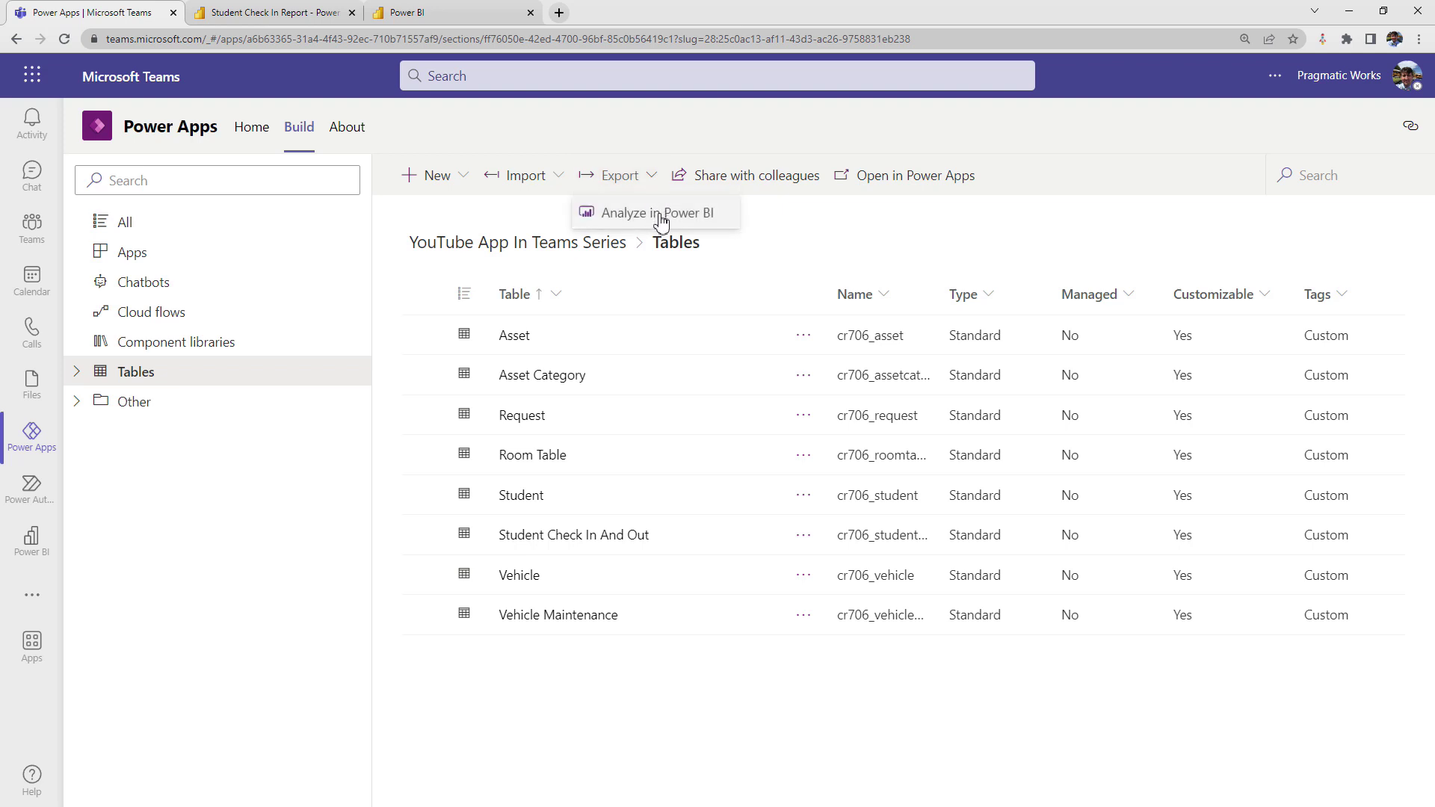
{"action": "left_click", "coordinate": [661, 217]}
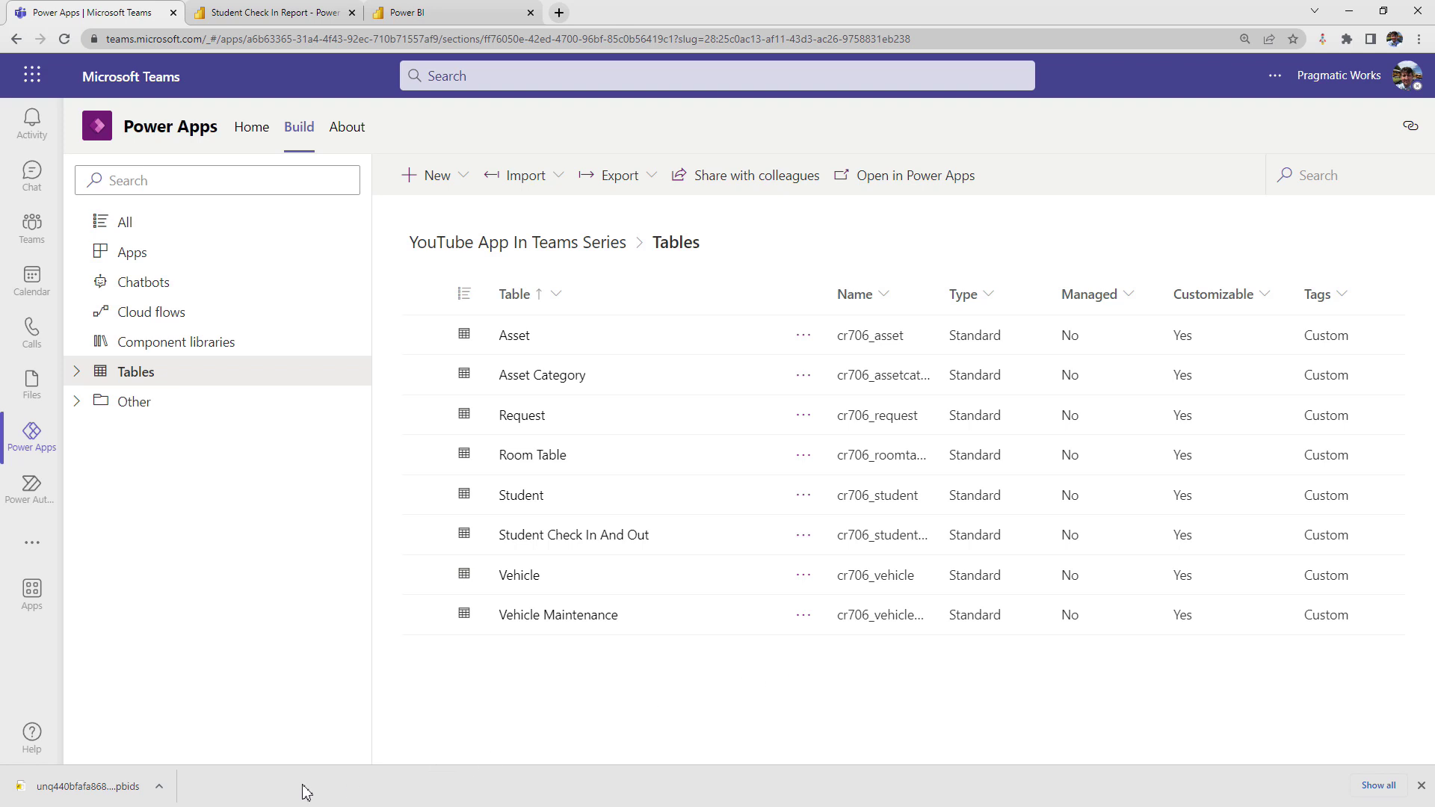
Open the downloaded .pbids connection file and search the Navigator for 'cr706'.
{"action": "left_click", "coordinate": [106, 793]}
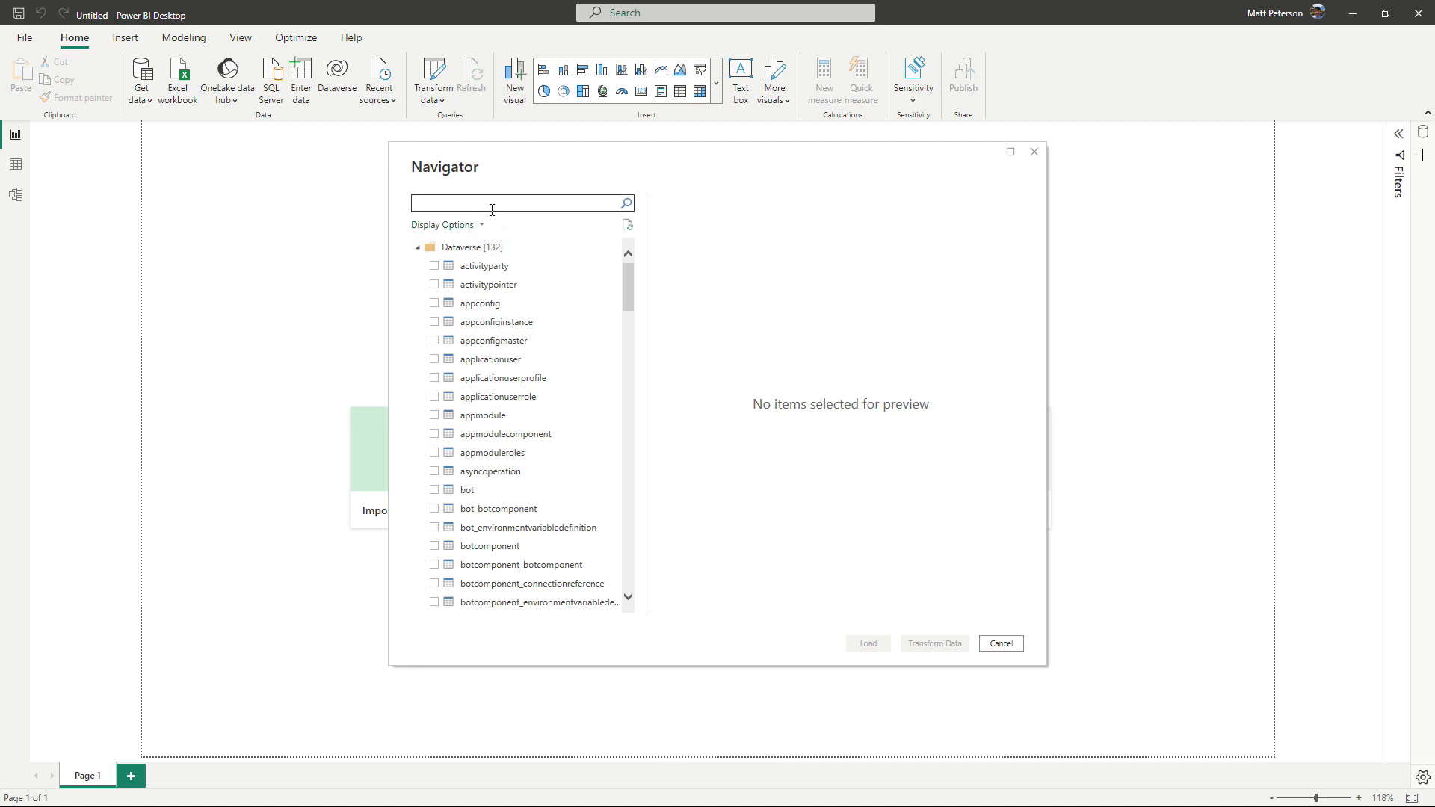
{"action": "type", "text": "stude"}
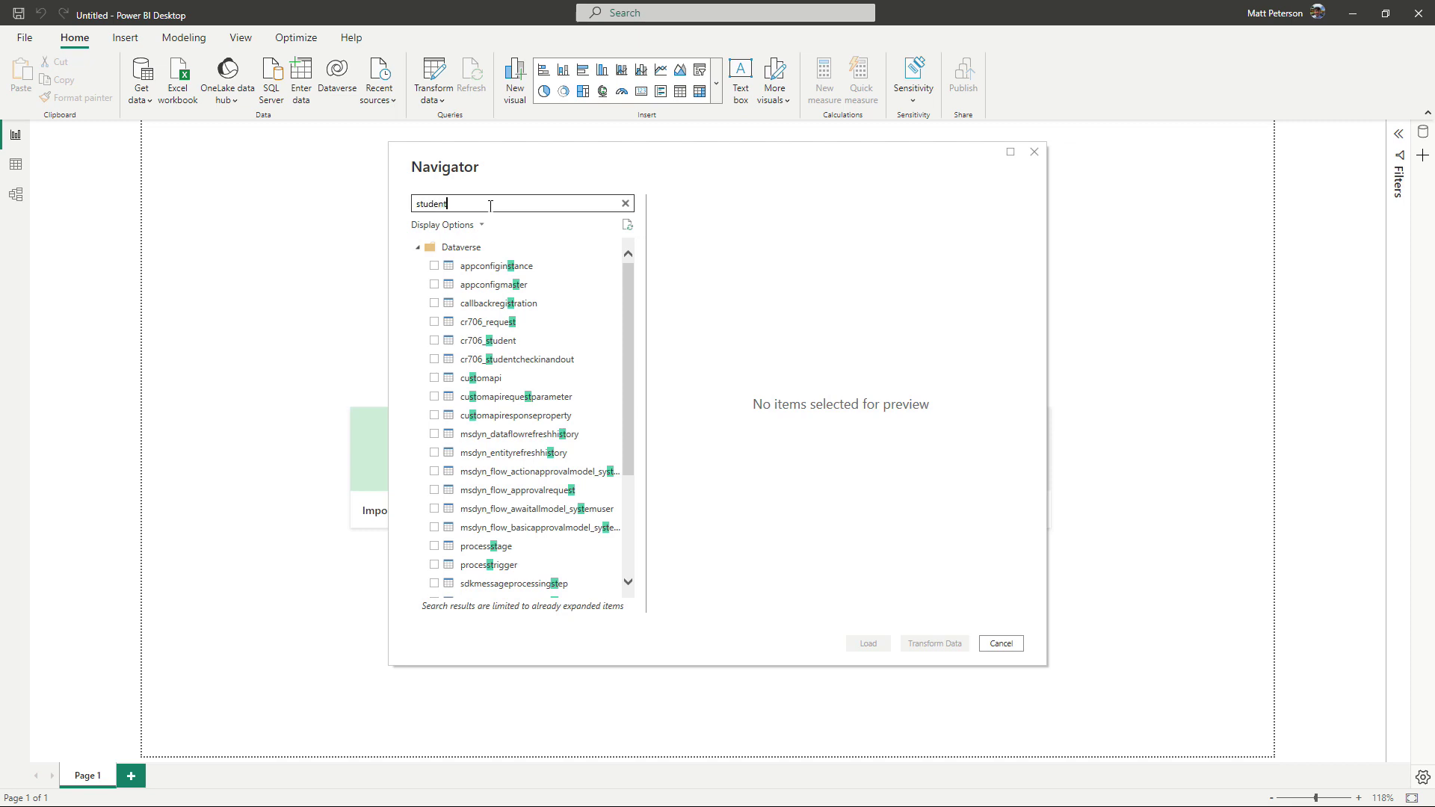
{"action": "type", "text": "nt"}
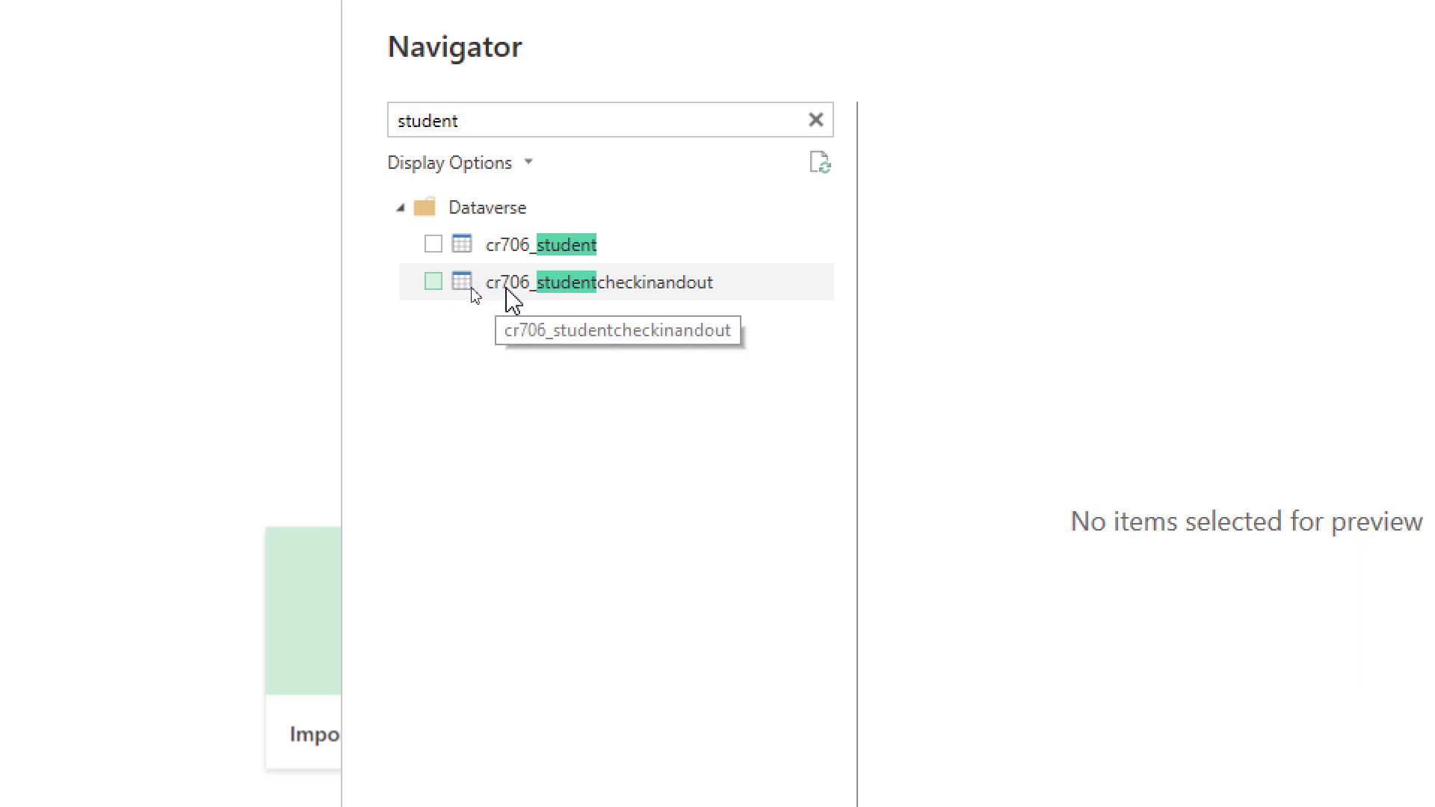
{"action": "double_click", "coordinate": [487, 121]}
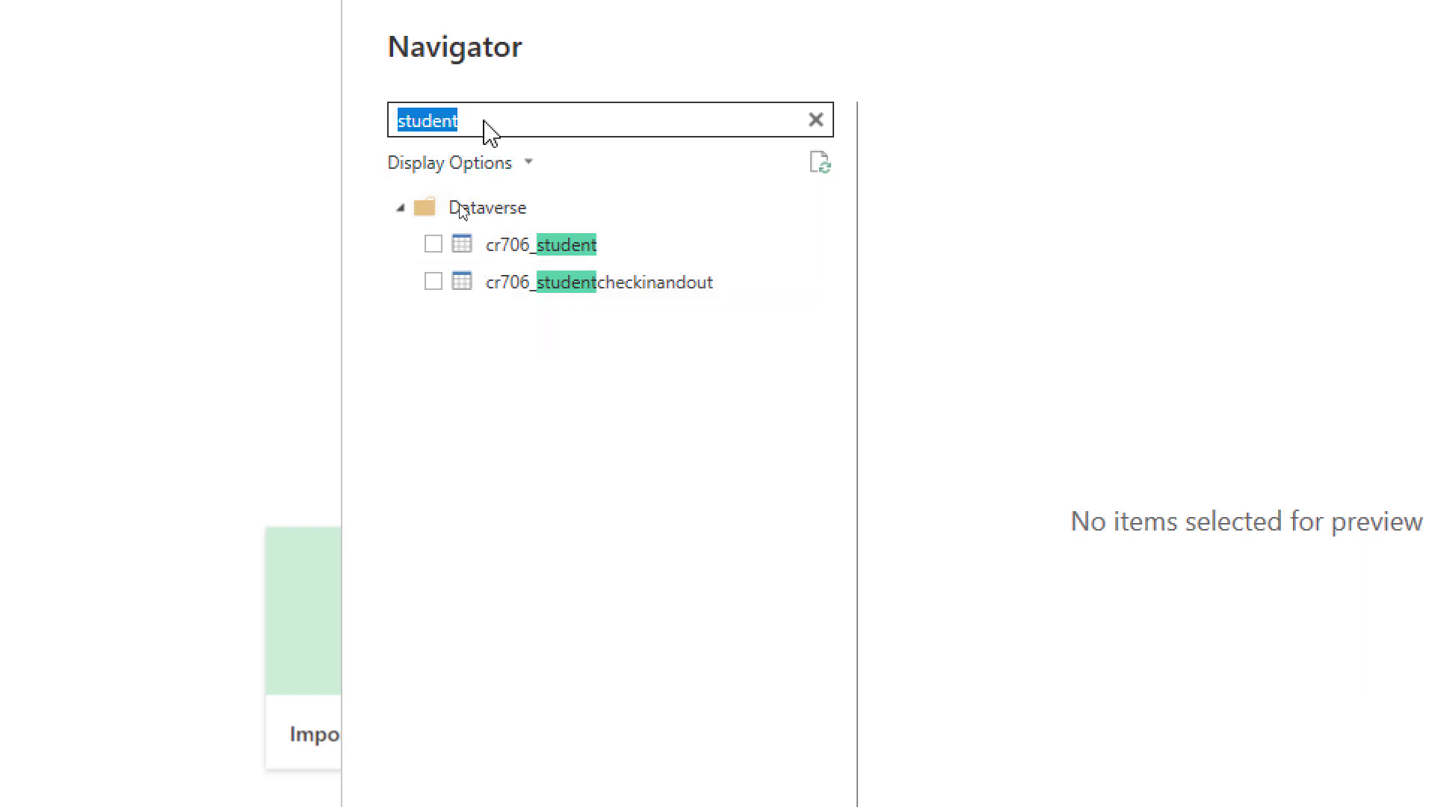
{"action": "type", "text": "cr706"}
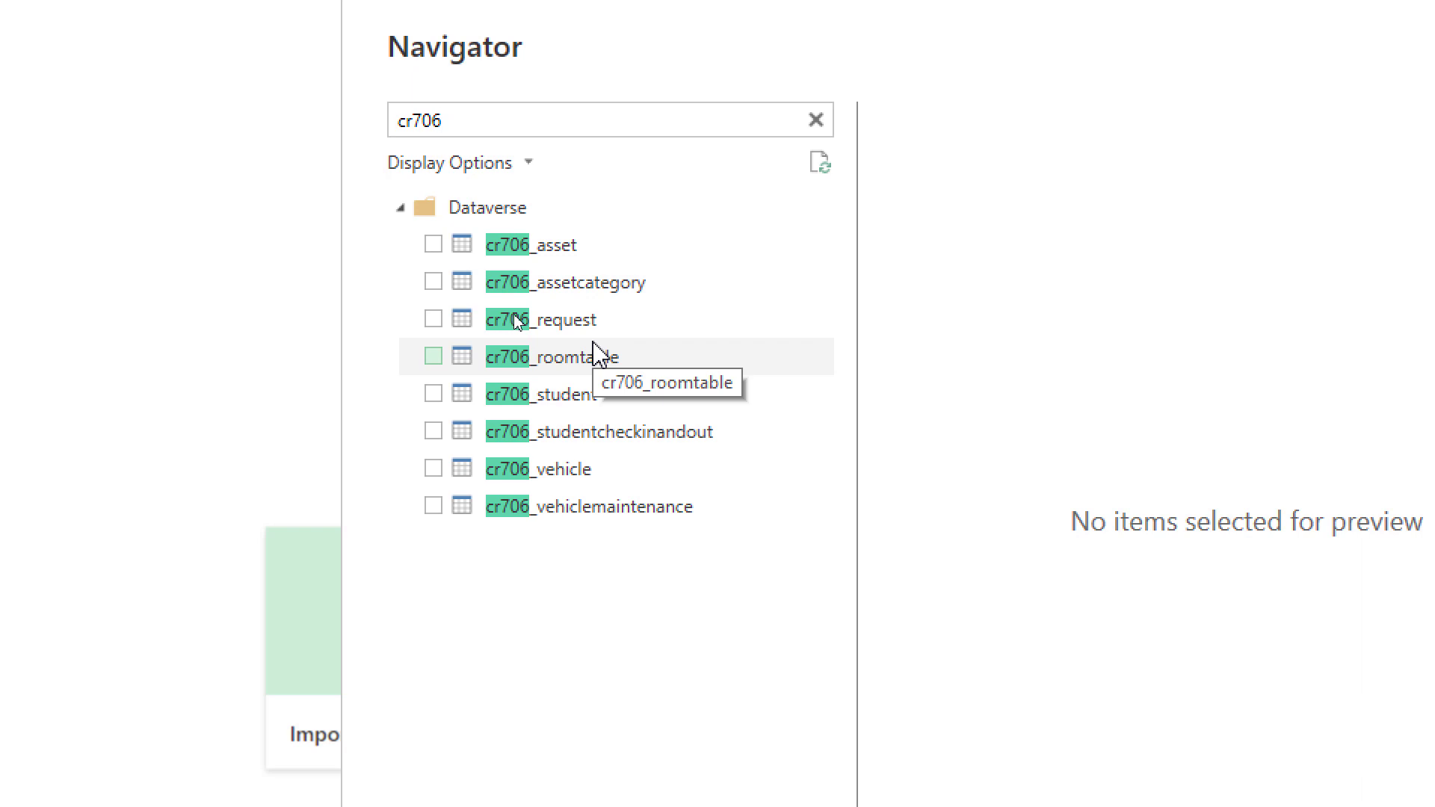
Tick the cr706_student, cr706_studentcheckinandout and cr706_roomtable tables.
{"action": "left_click", "coordinate": [434, 394]}
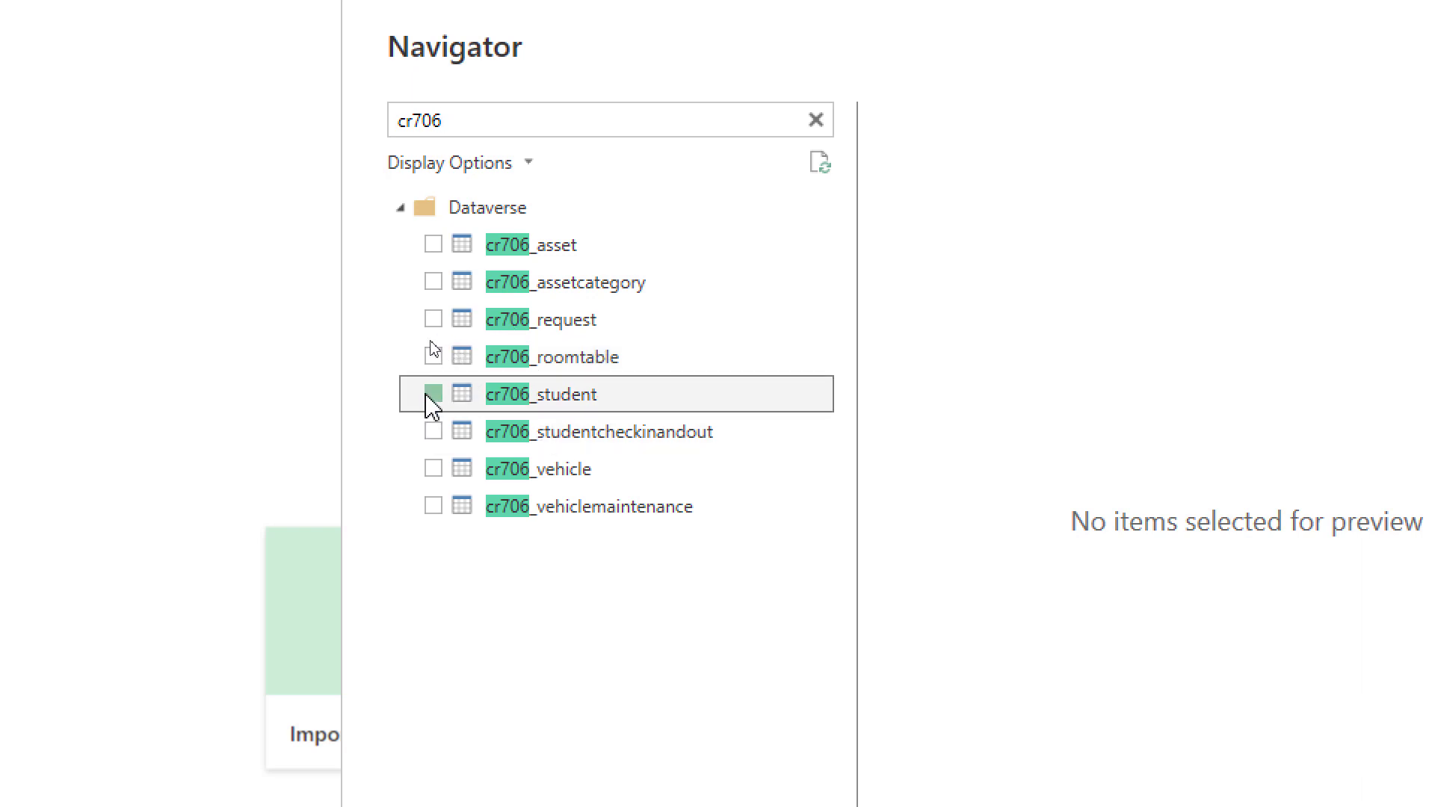
{"action": "left_click", "coordinate": [432, 432]}
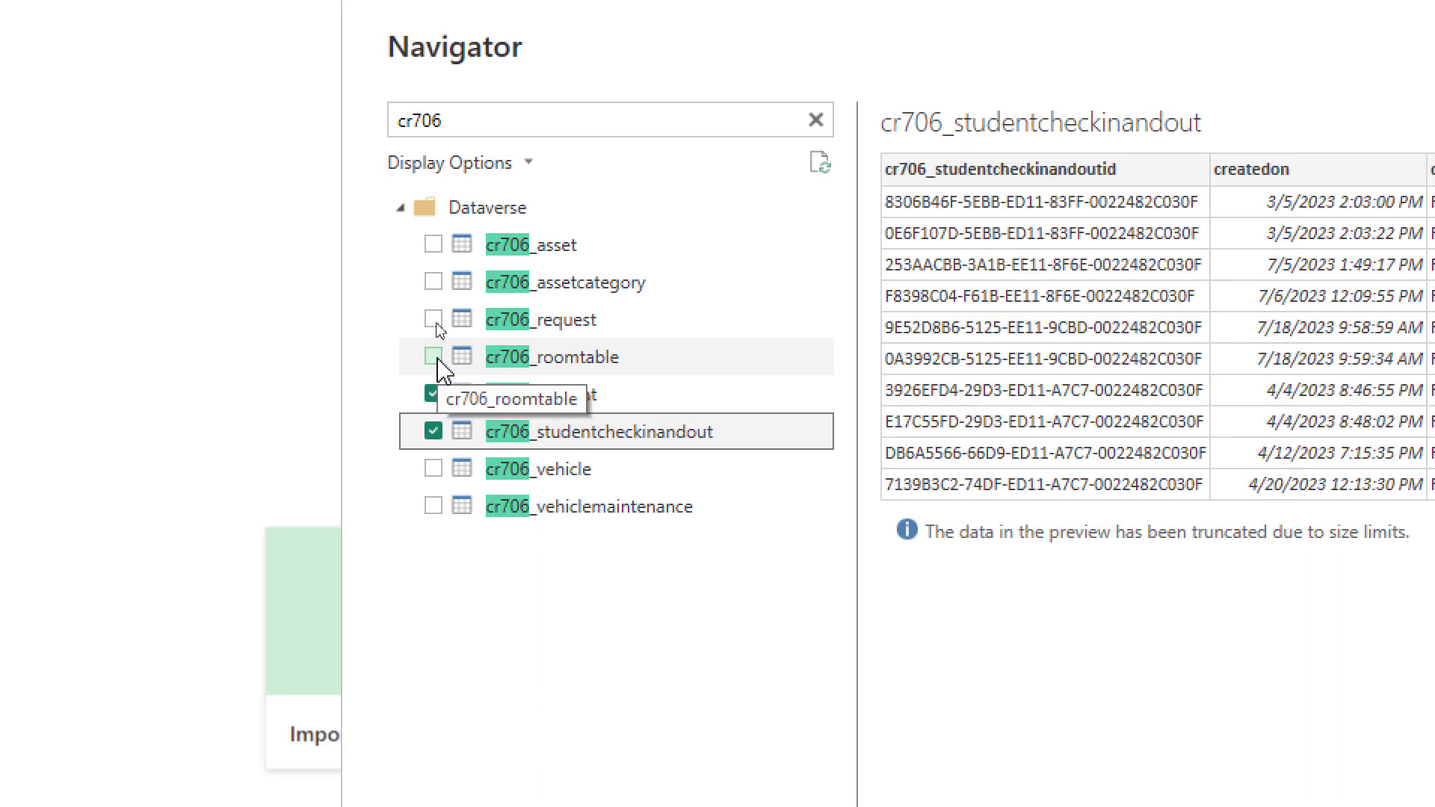
{"action": "left_click", "coordinate": [433, 357]}
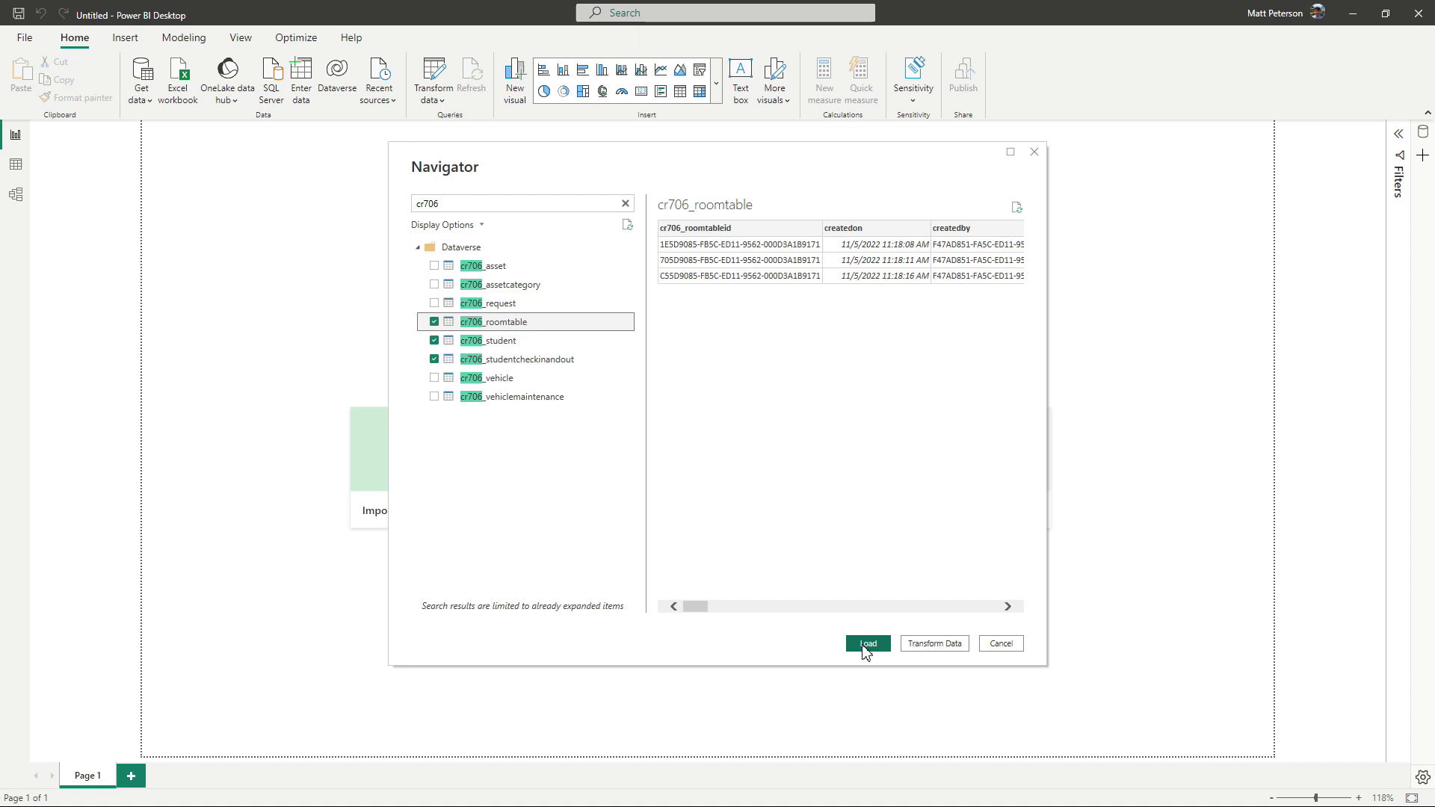
Load the three tables into Power Query Editor and rename cr706_student to Student.
{"action": "left_click", "coordinate": [934, 644]}
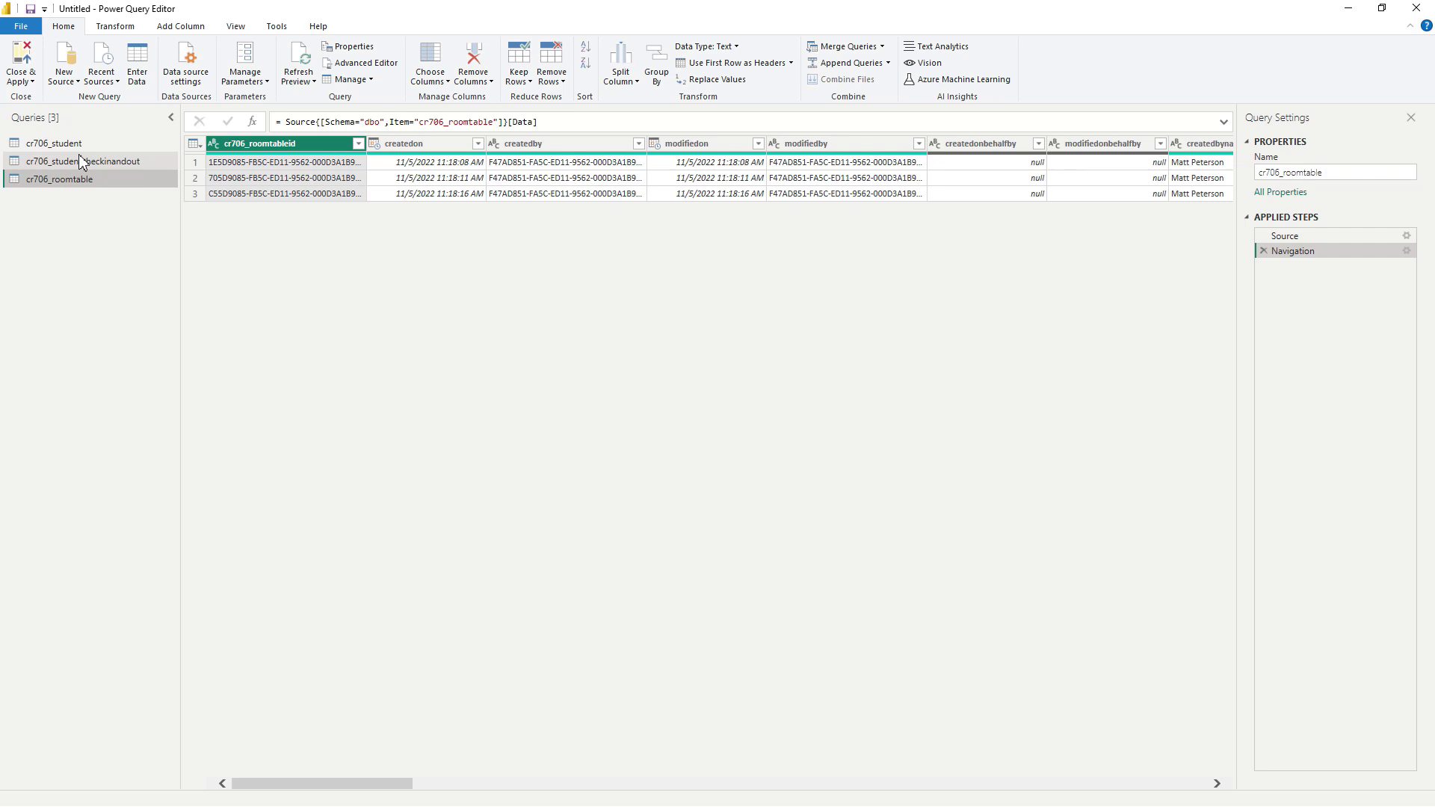
{"action": "left_click_drag", "start_coordinate": [60, 148], "coordinate": [64, 152]}
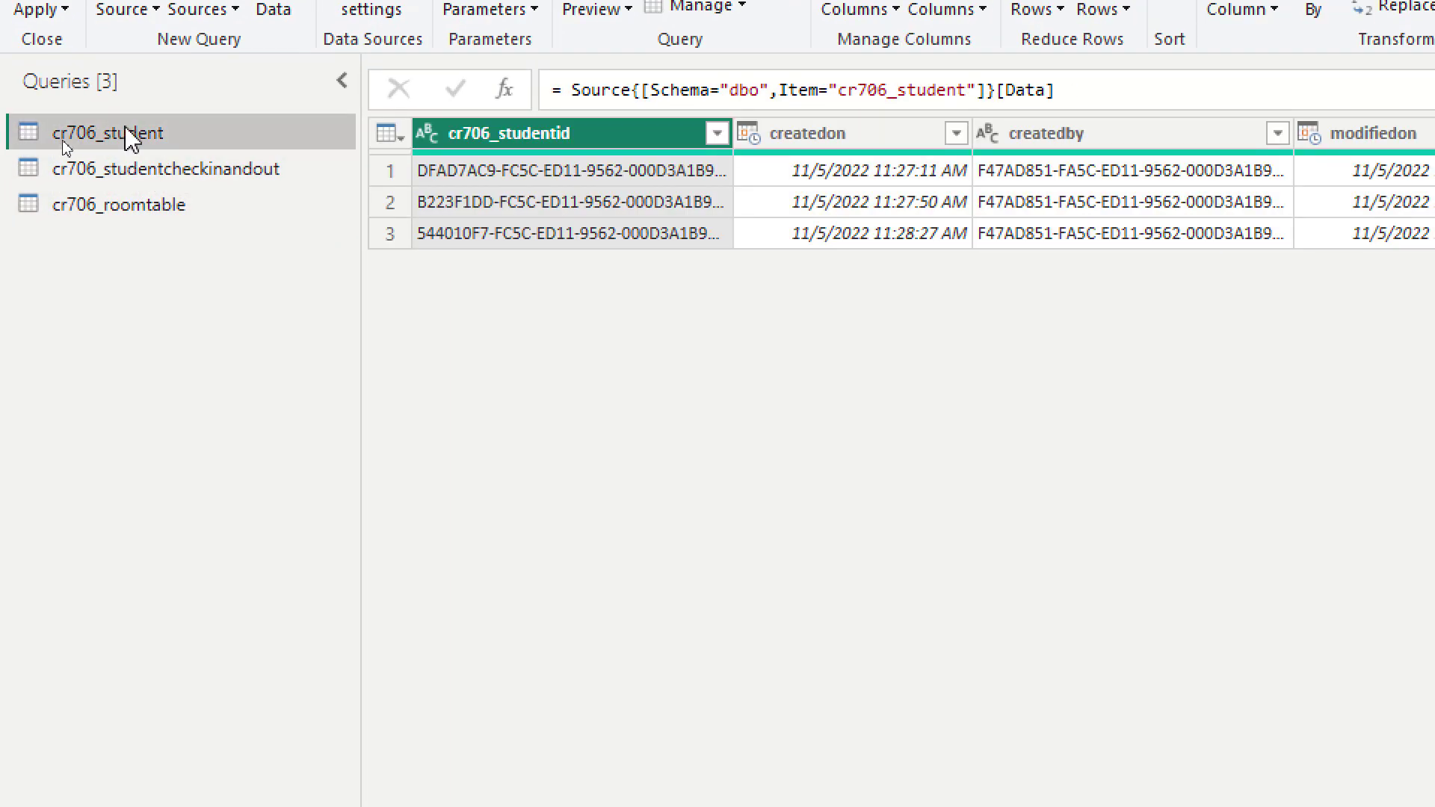
{"action": "double_click", "coordinate": [127, 132]}
{"action": "type", "text": "Student"}
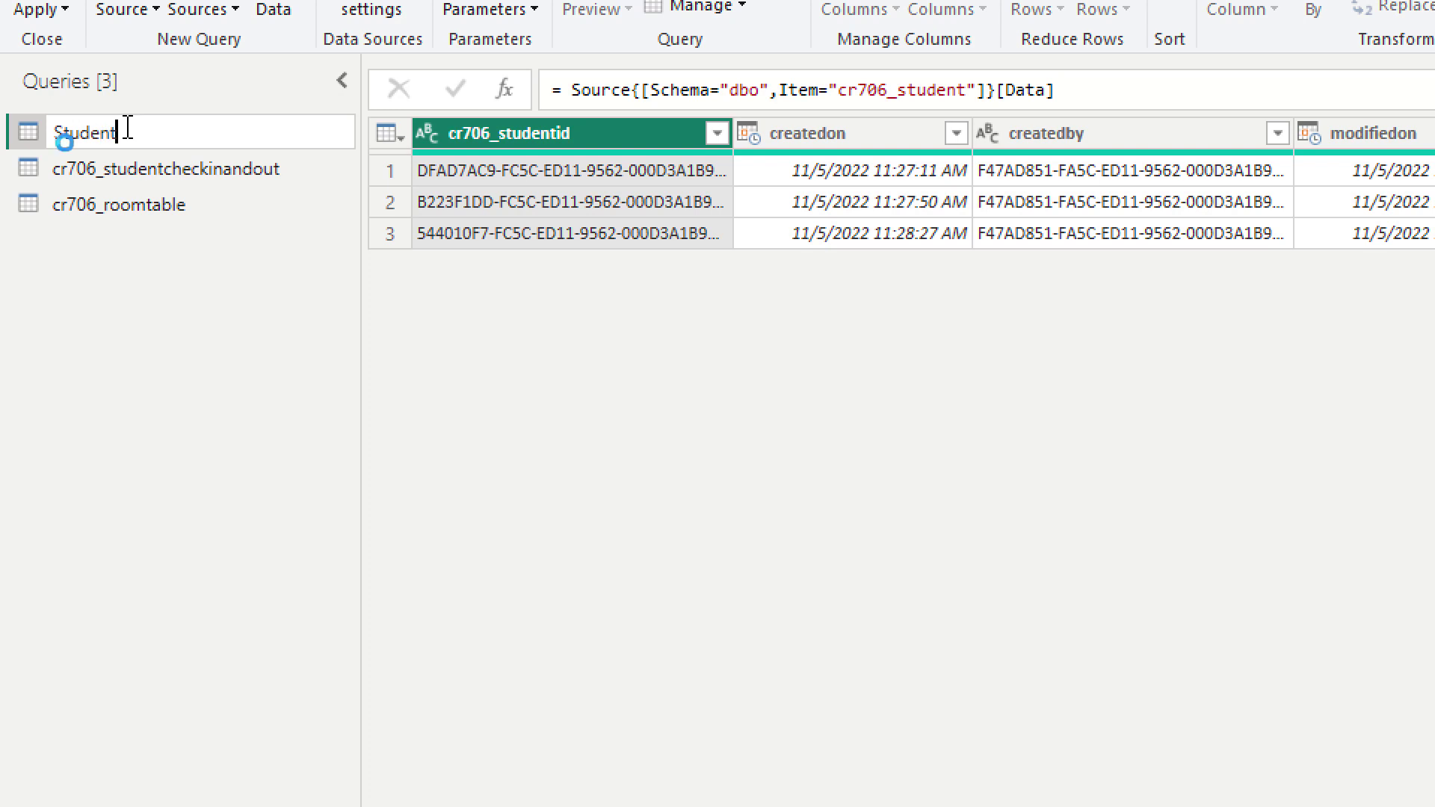
{"action": "key", "text": "Return"}
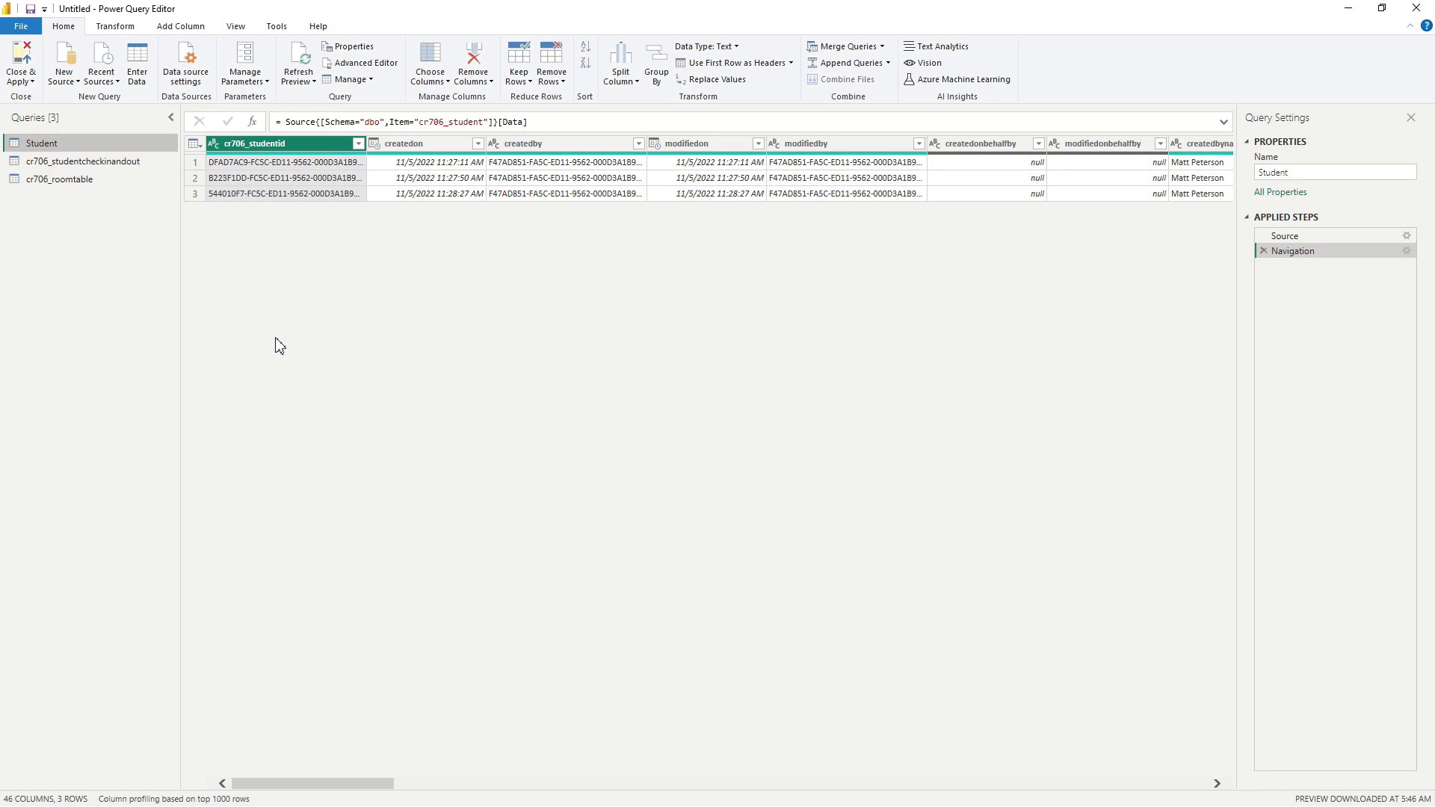
Keep only the cr706_ columns in the Student query.
{"action": "left_click", "coordinate": [435, 86]}
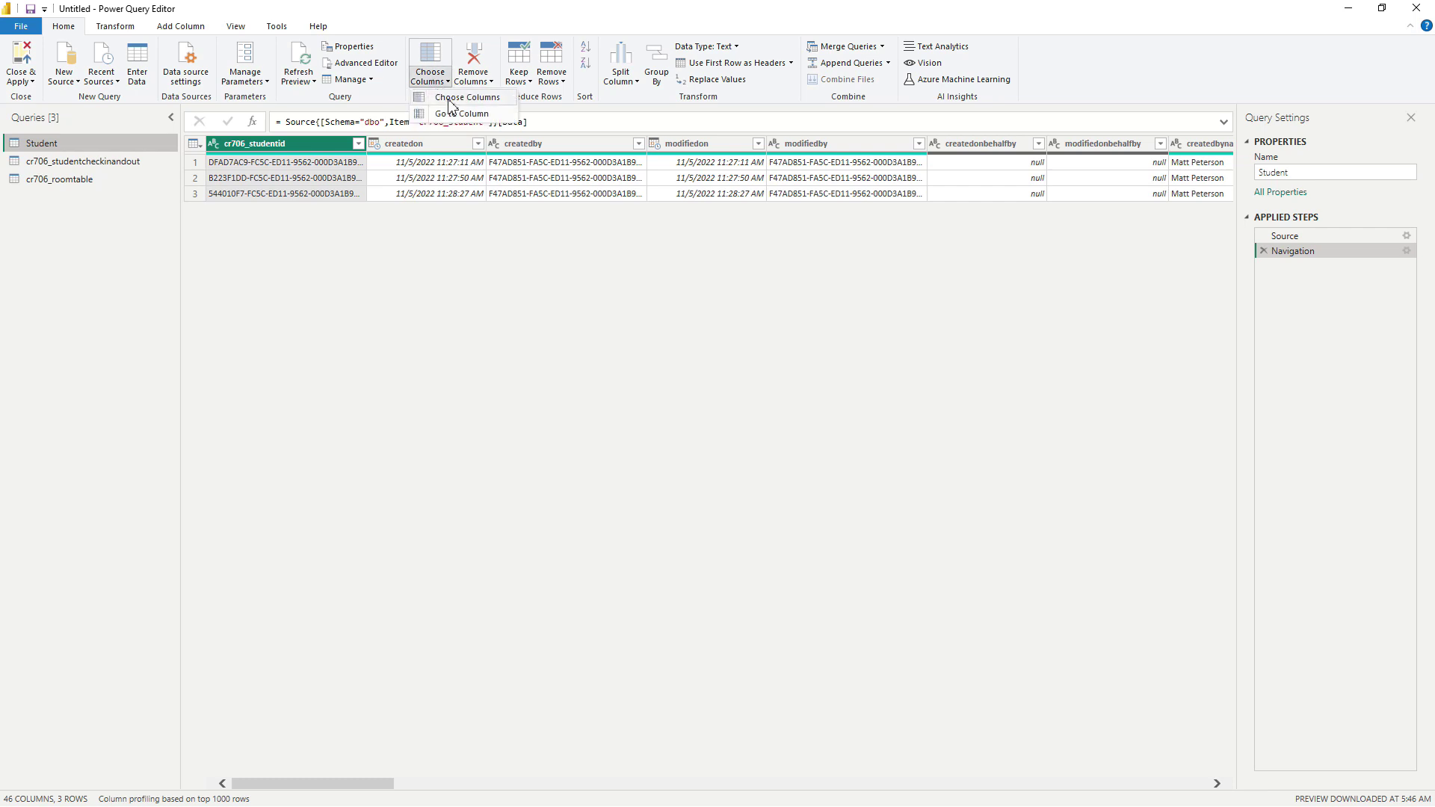
{"action": "left_click", "coordinate": [452, 99]}
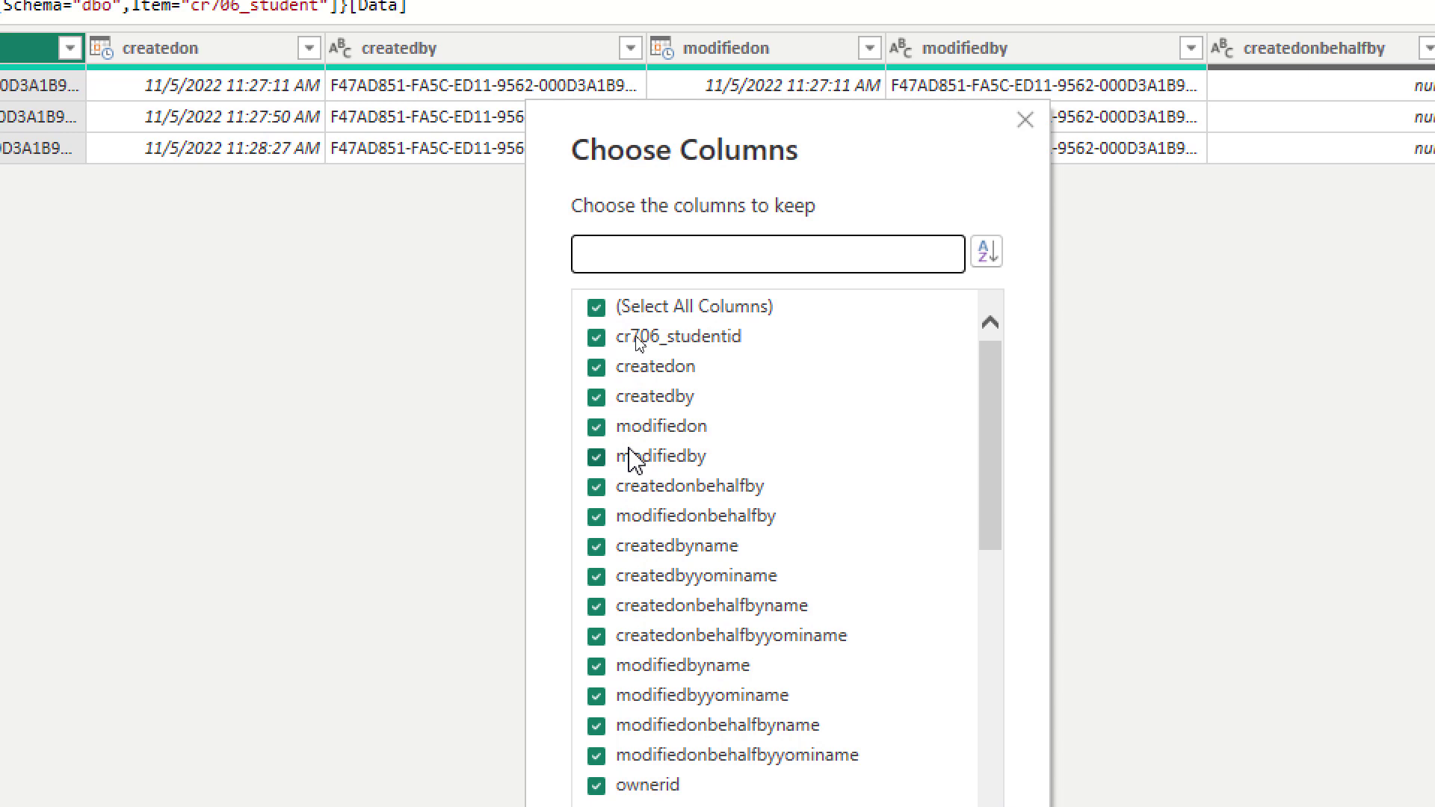
{"action": "left_click", "coordinate": [596, 308]}
{"action": "left_click", "coordinate": [614, 249]}
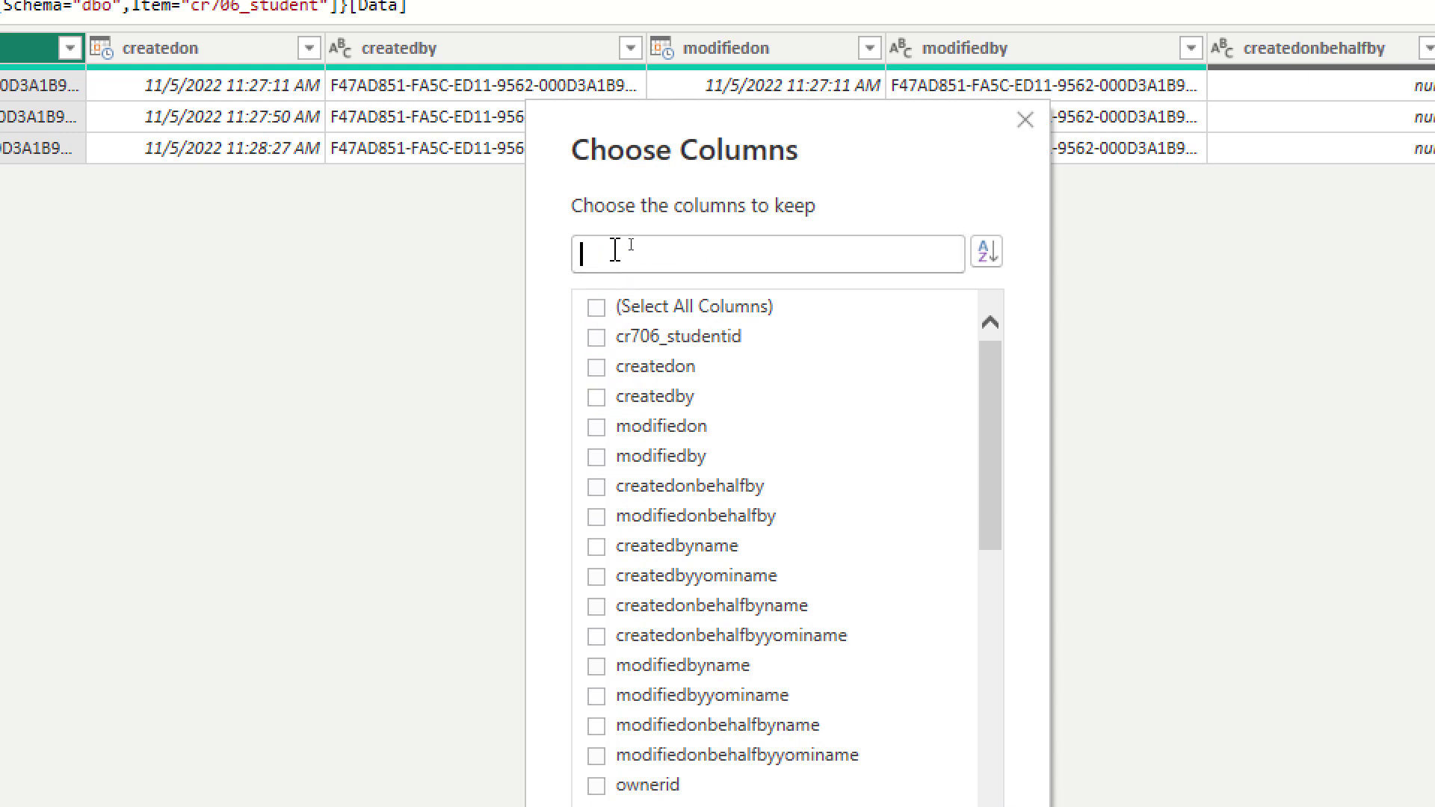
{"action": "type", "text": "cr706"}
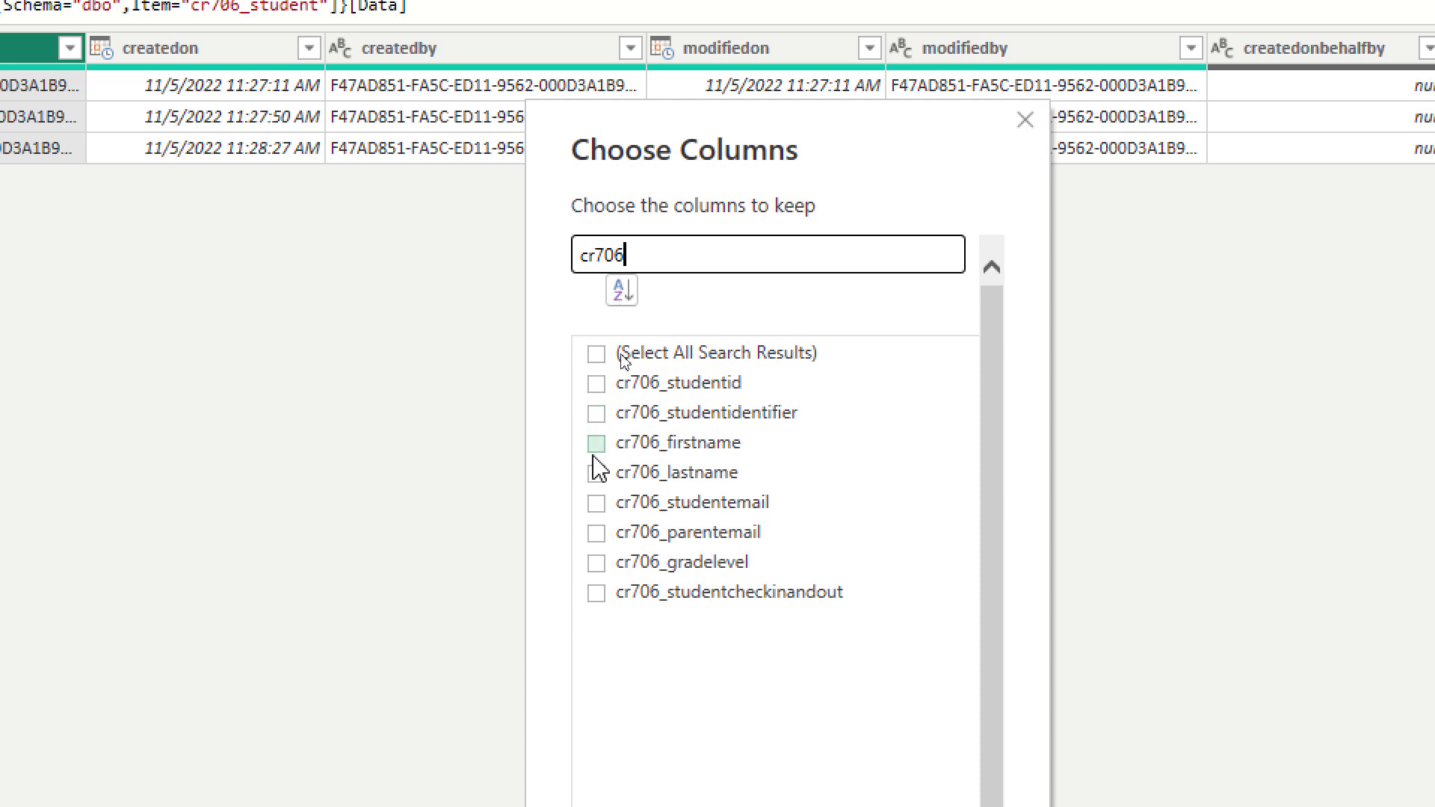
{"action": "left_click", "coordinate": [597, 355]}
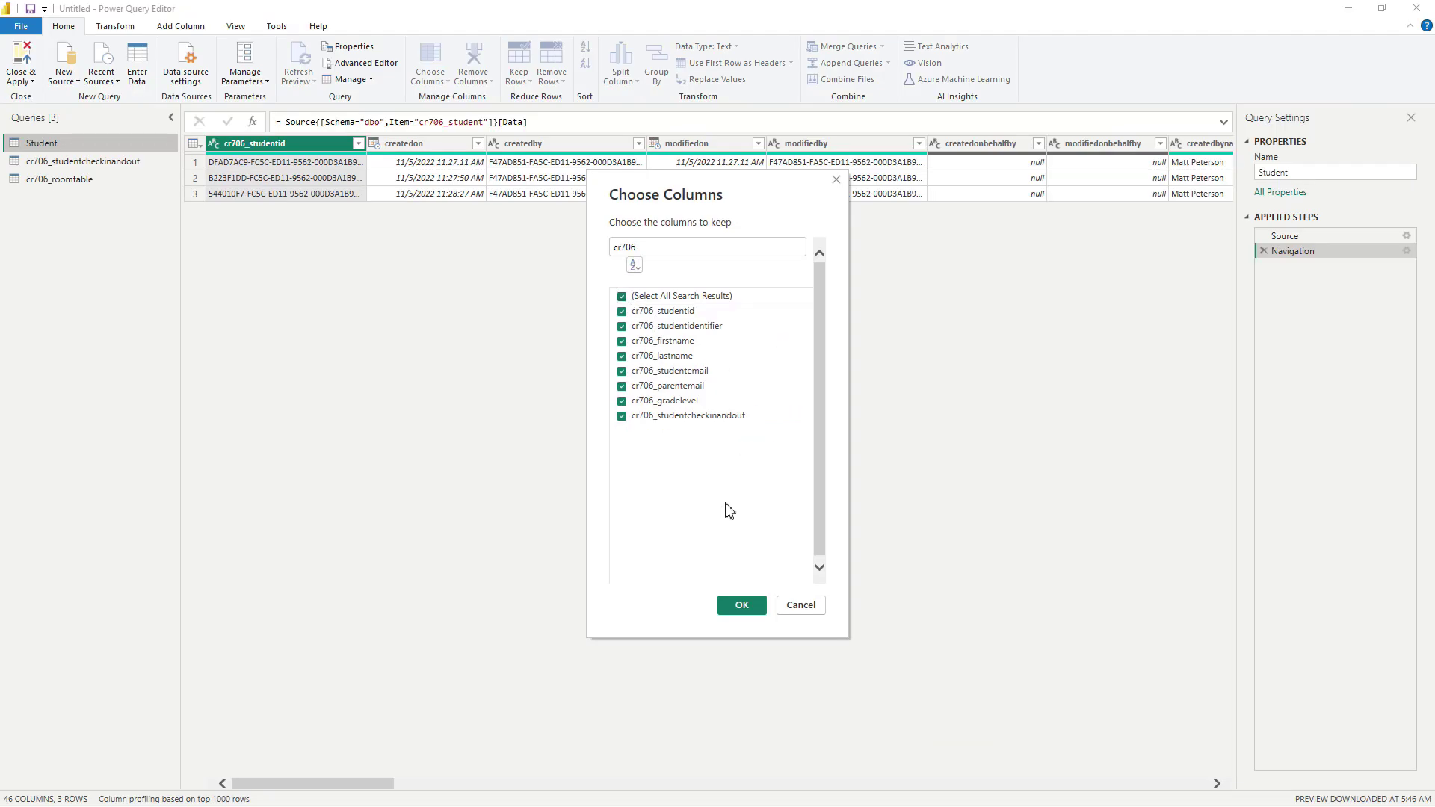
{"action": "left_click", "coordinate": [742, 605]}
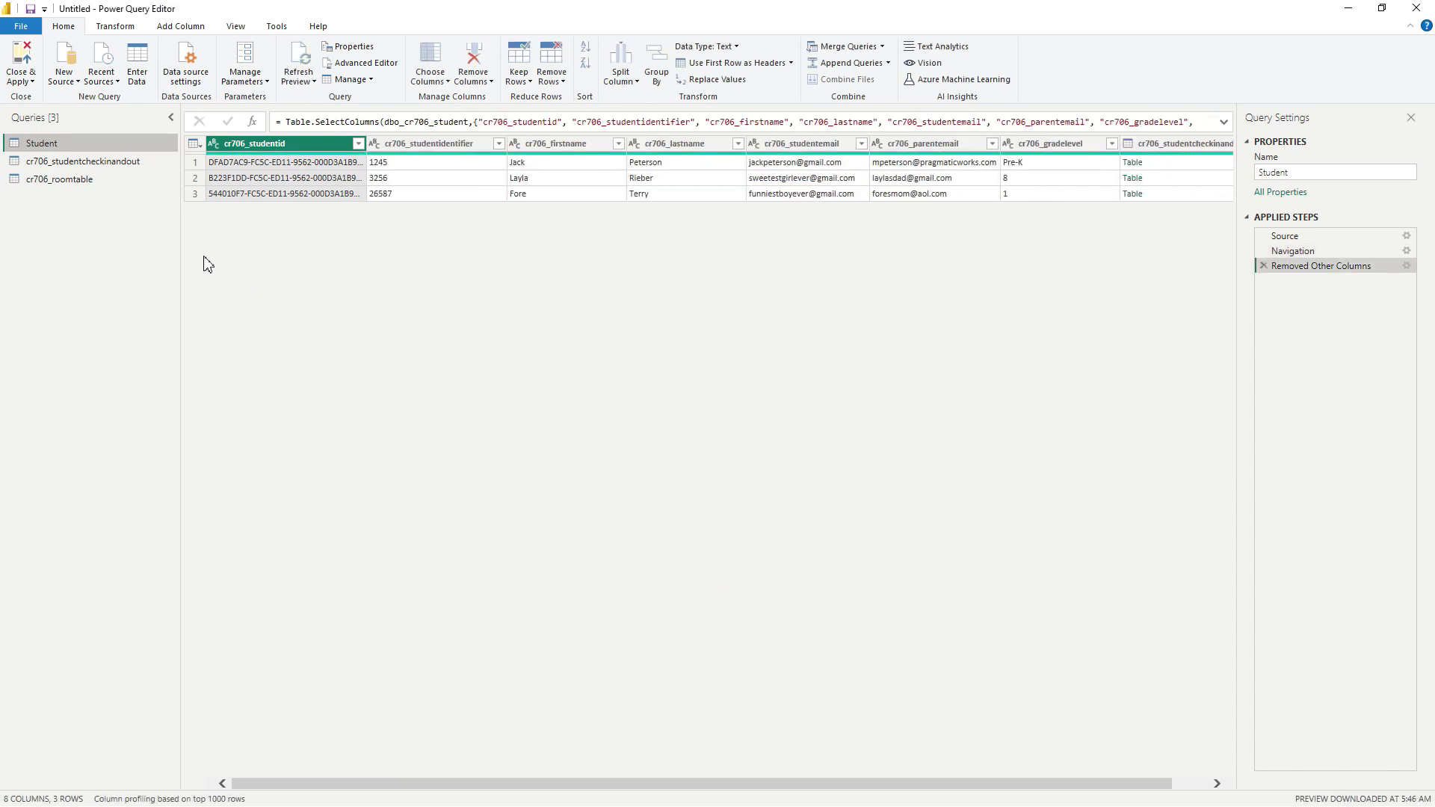
Keep only the cr706_ columns in the cr706_studentcheckinandout query.
{"action": "left_click", "coordinate": [73, 164]}
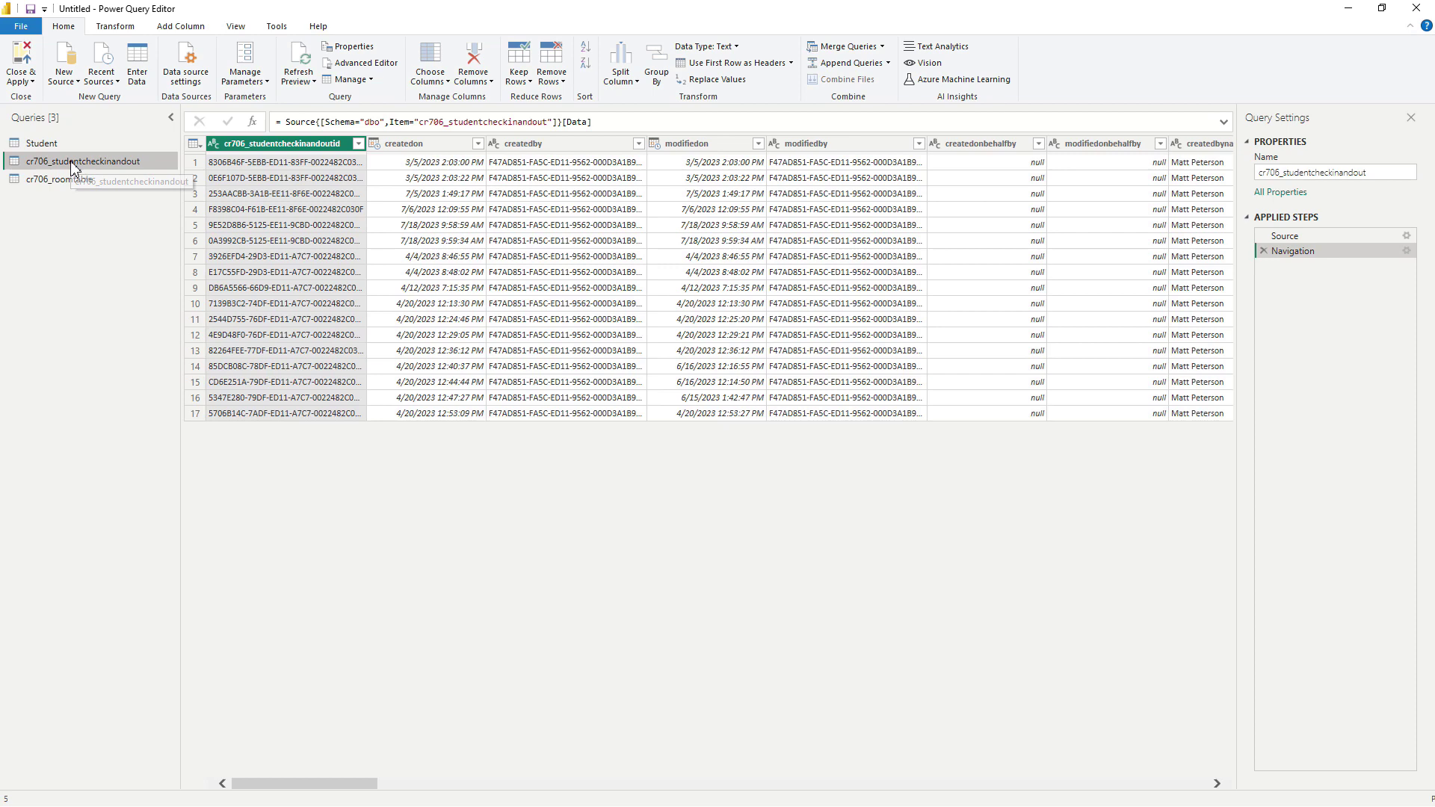
{"action": "left_click", "coordinate": [446, 81]}
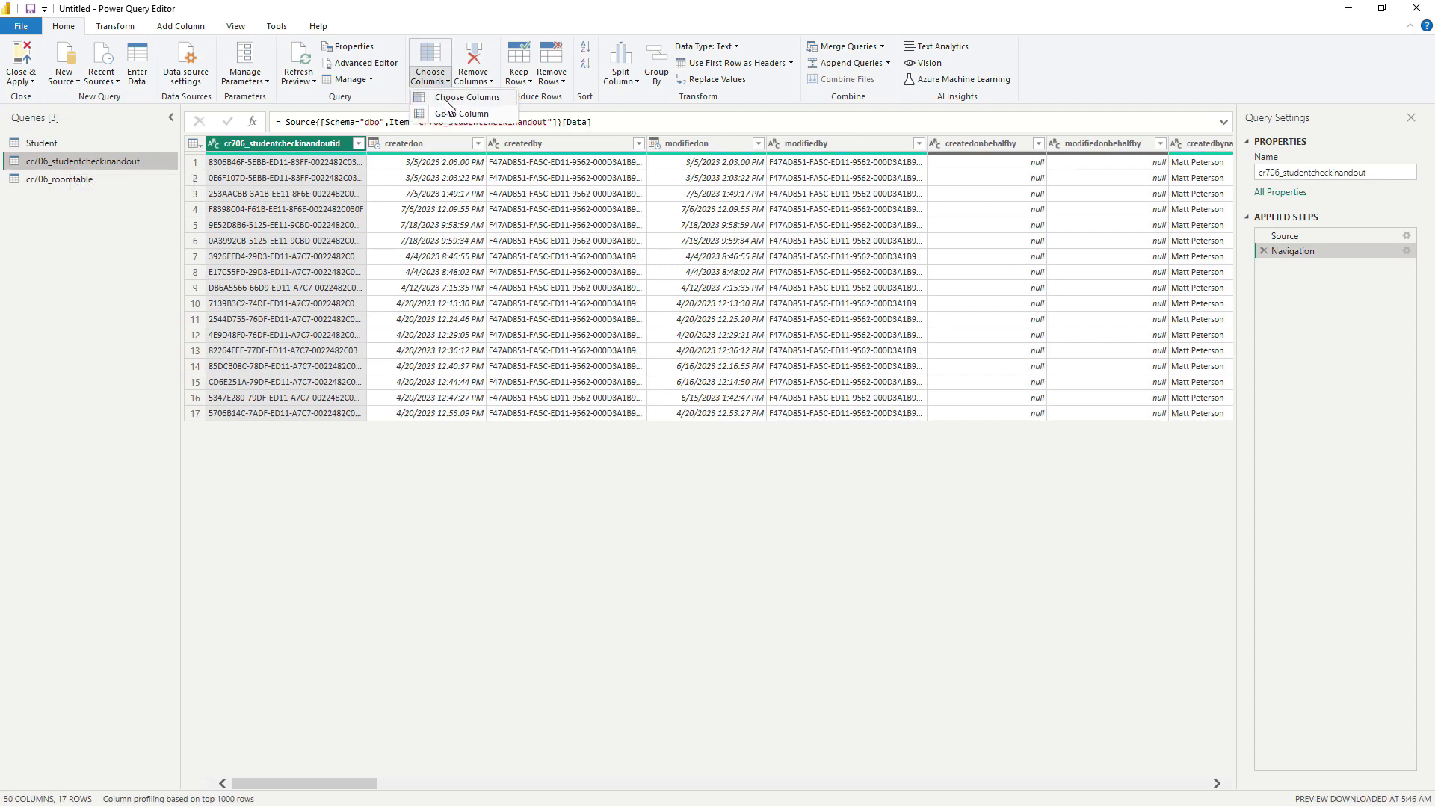
{"action": "left_click", "coordinate": [447, 99]}
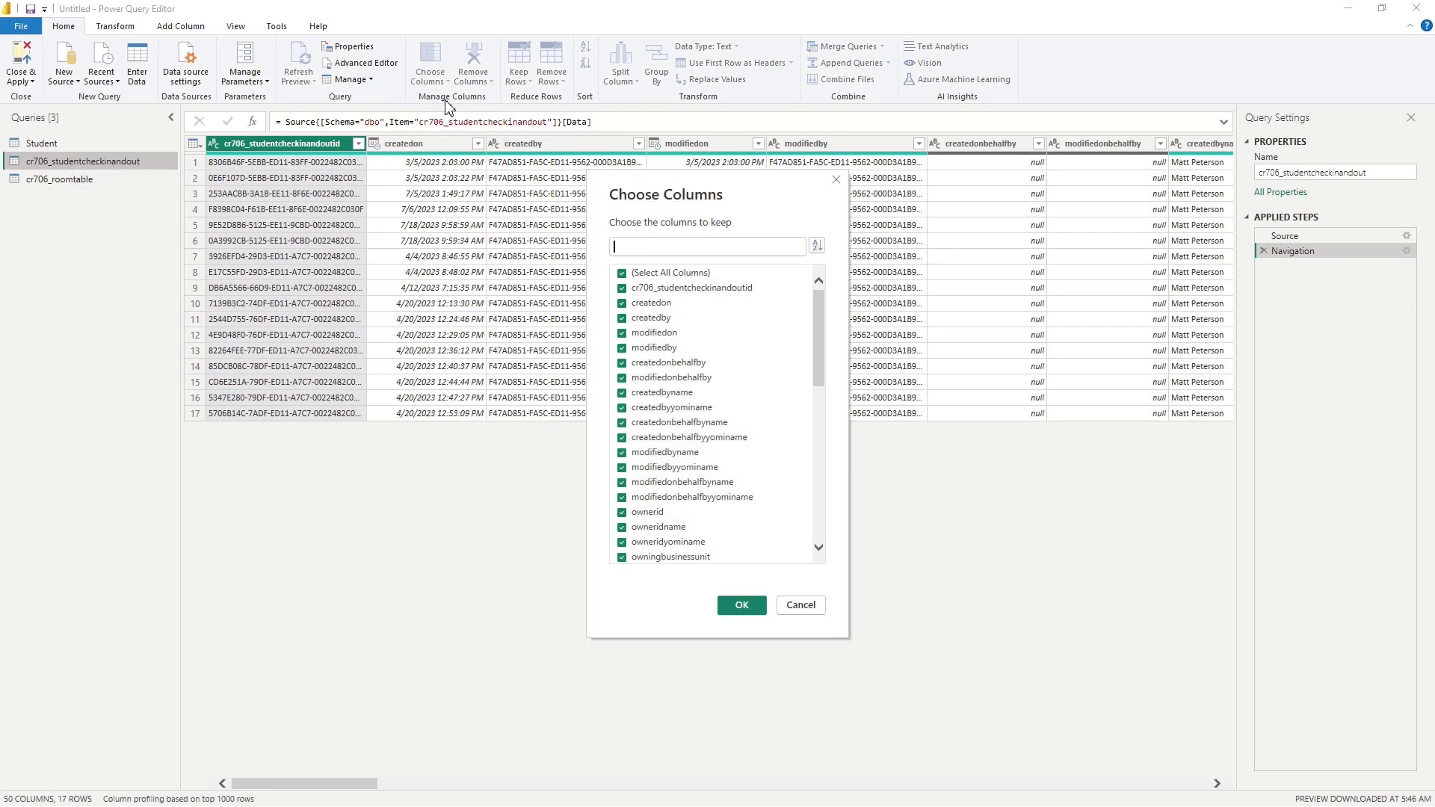
{"action": "left_click", "coordinate": [622, 273]}
{"action": "left_click", "coordinate": [657, 247]}
{"action": "type", "text": "c"}
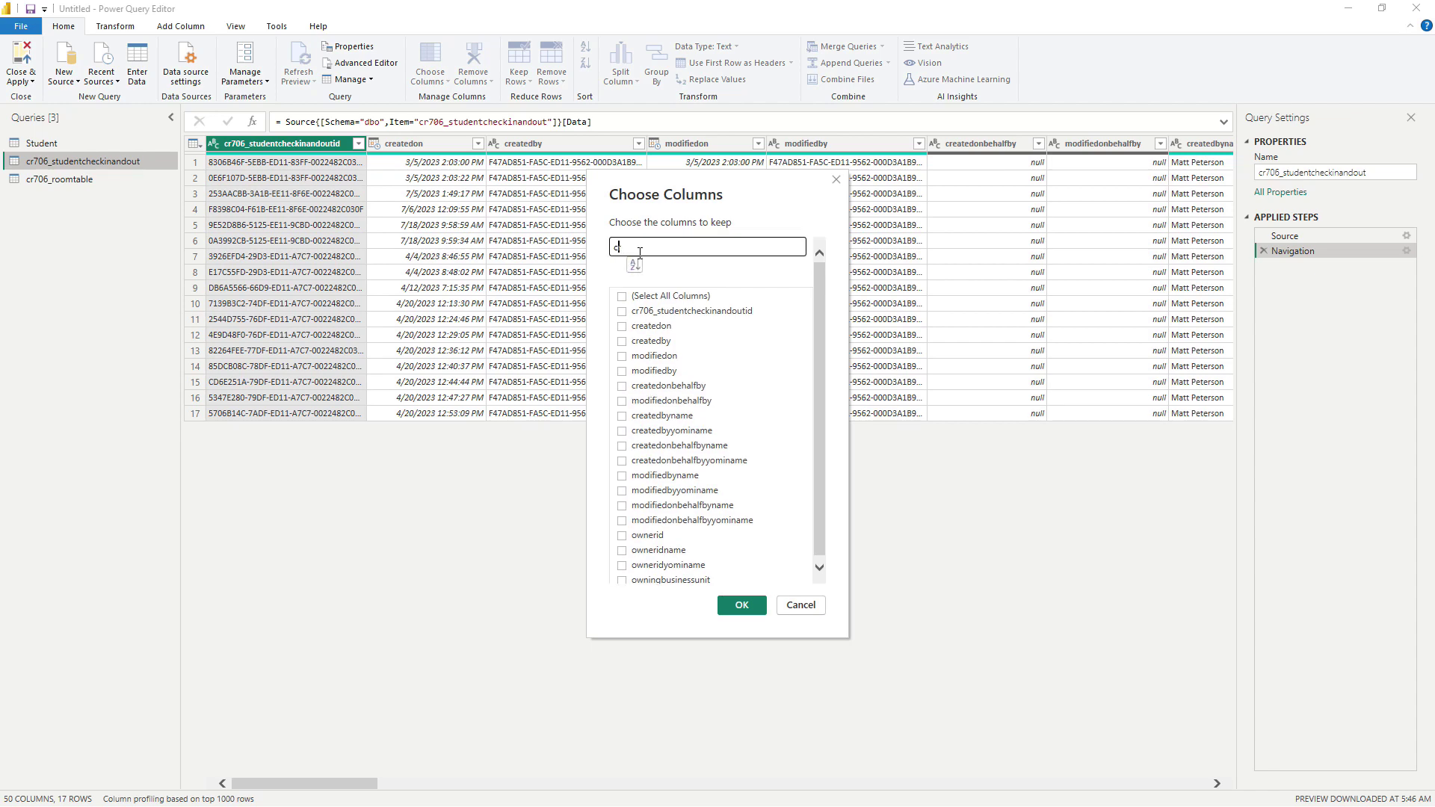
{"action": "type", "text": "r706"}
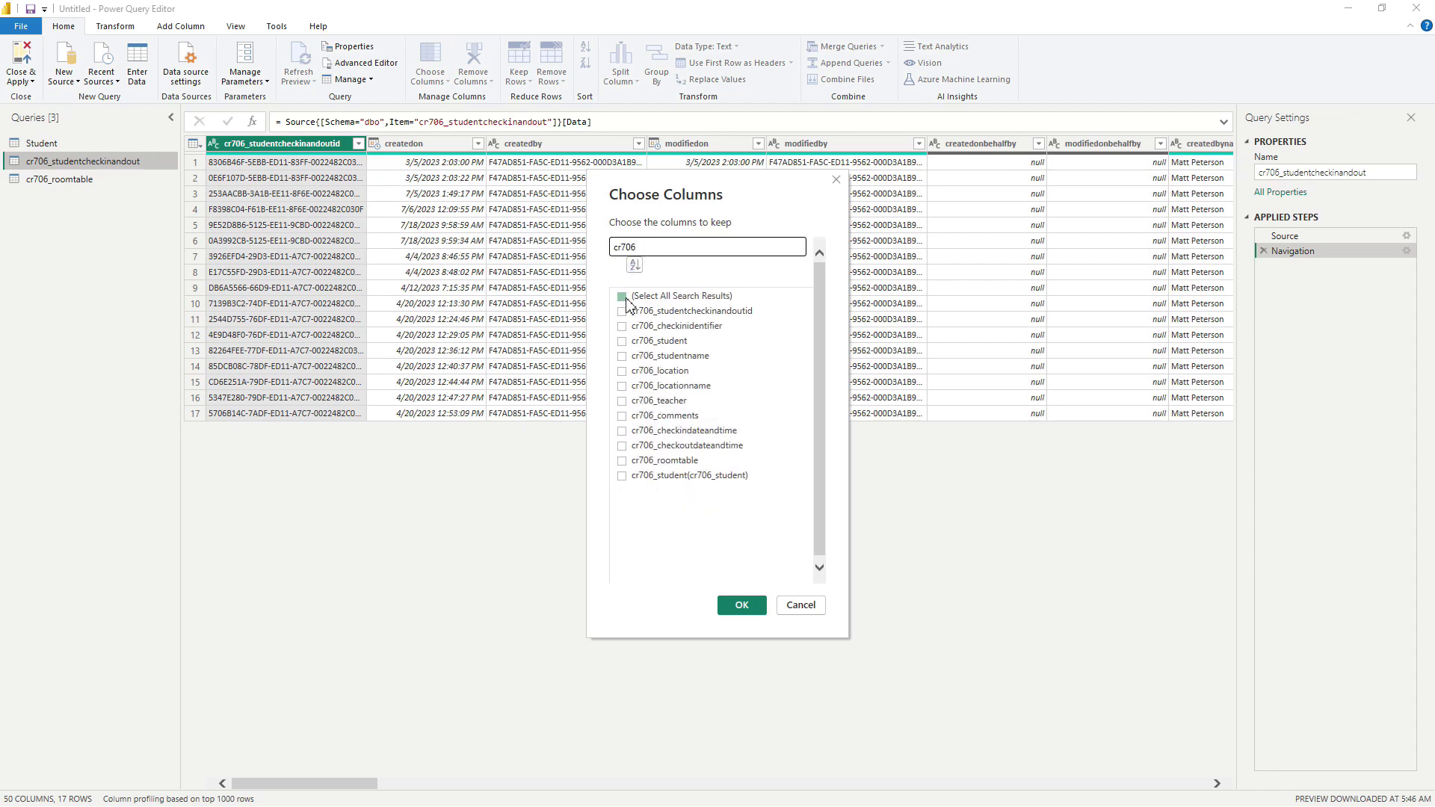
{"action": "left_click", "coordinate": [622, 297]}
{"action": "left_click", "coordinate": [742, 606]}
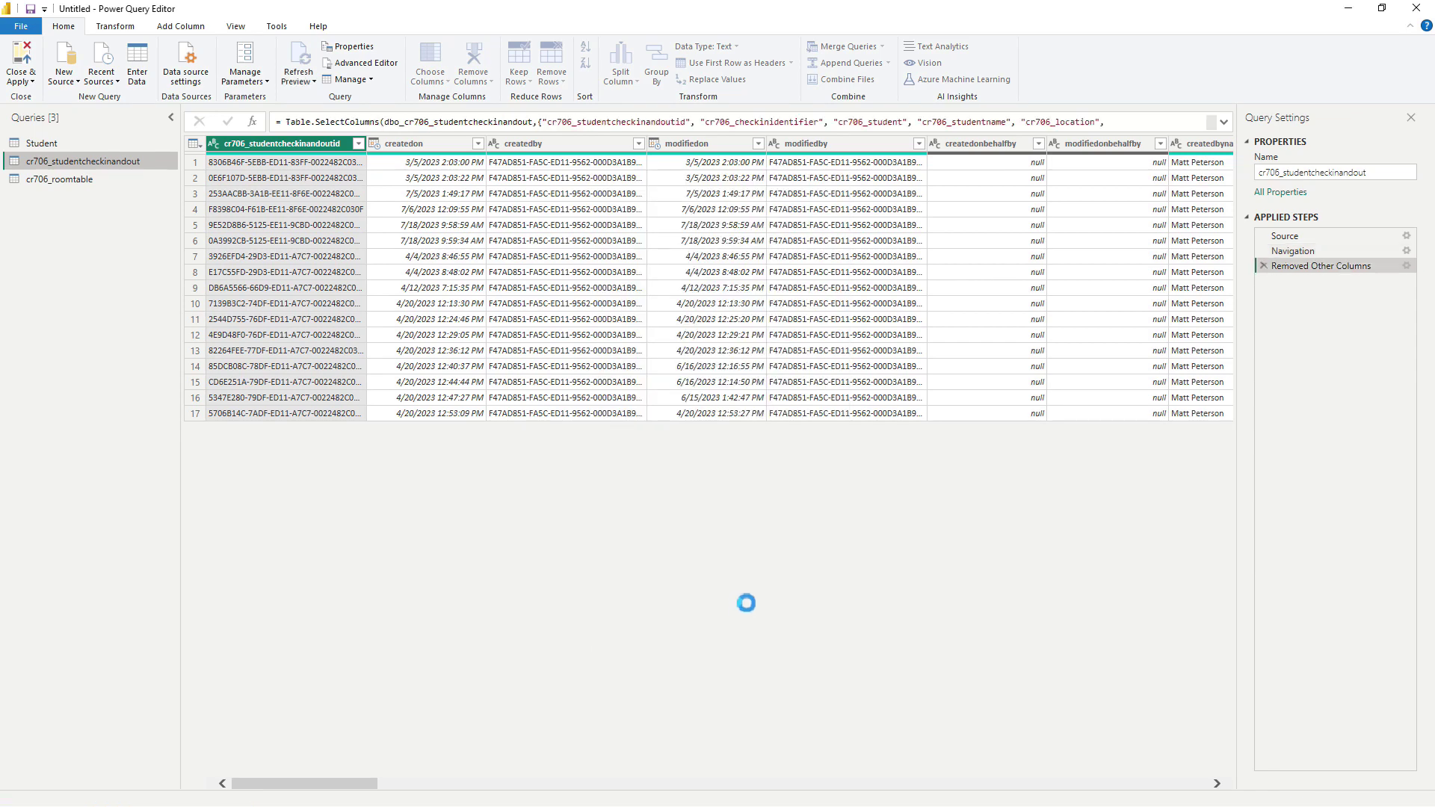
Keep only the three cr706_ columns in the cr706_roomtable query.
{"action": "left_click", "coordinate": [86, 186]}
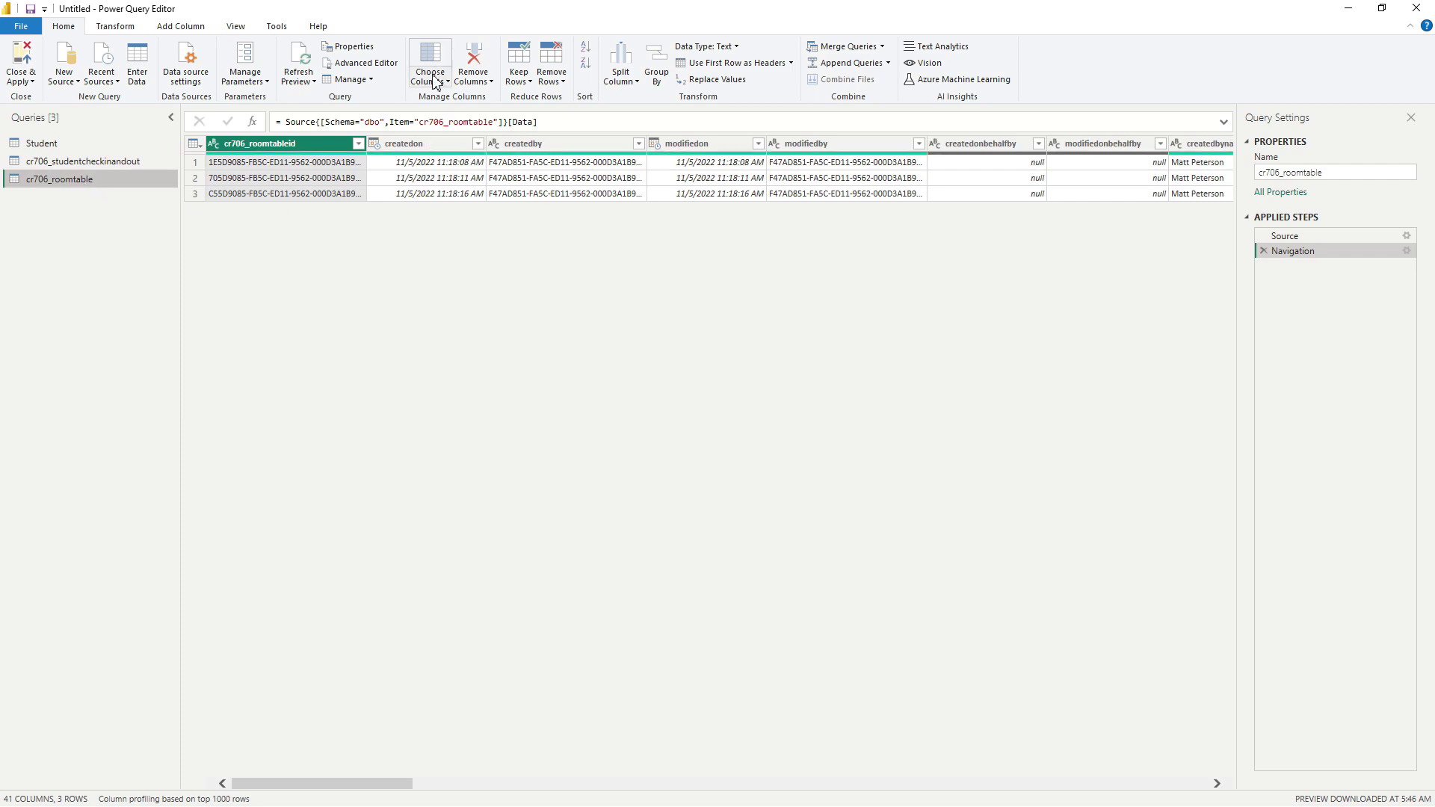
{"action": "left_click", "coordinate": [435, 81]}
{"action": "left_click", "coordinate": [452, 105]}
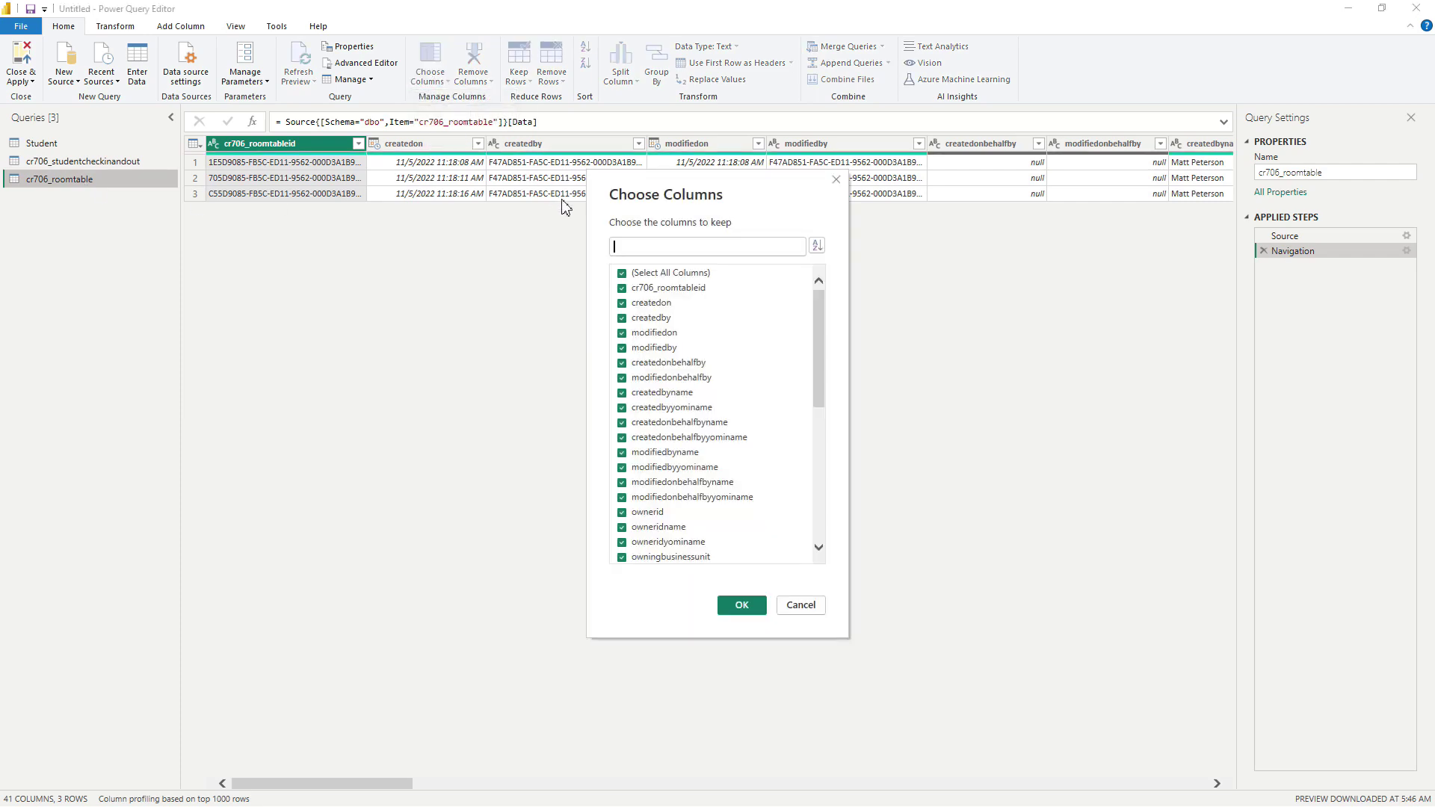
{"action": "left_click", "coordinate": [622, 273]}
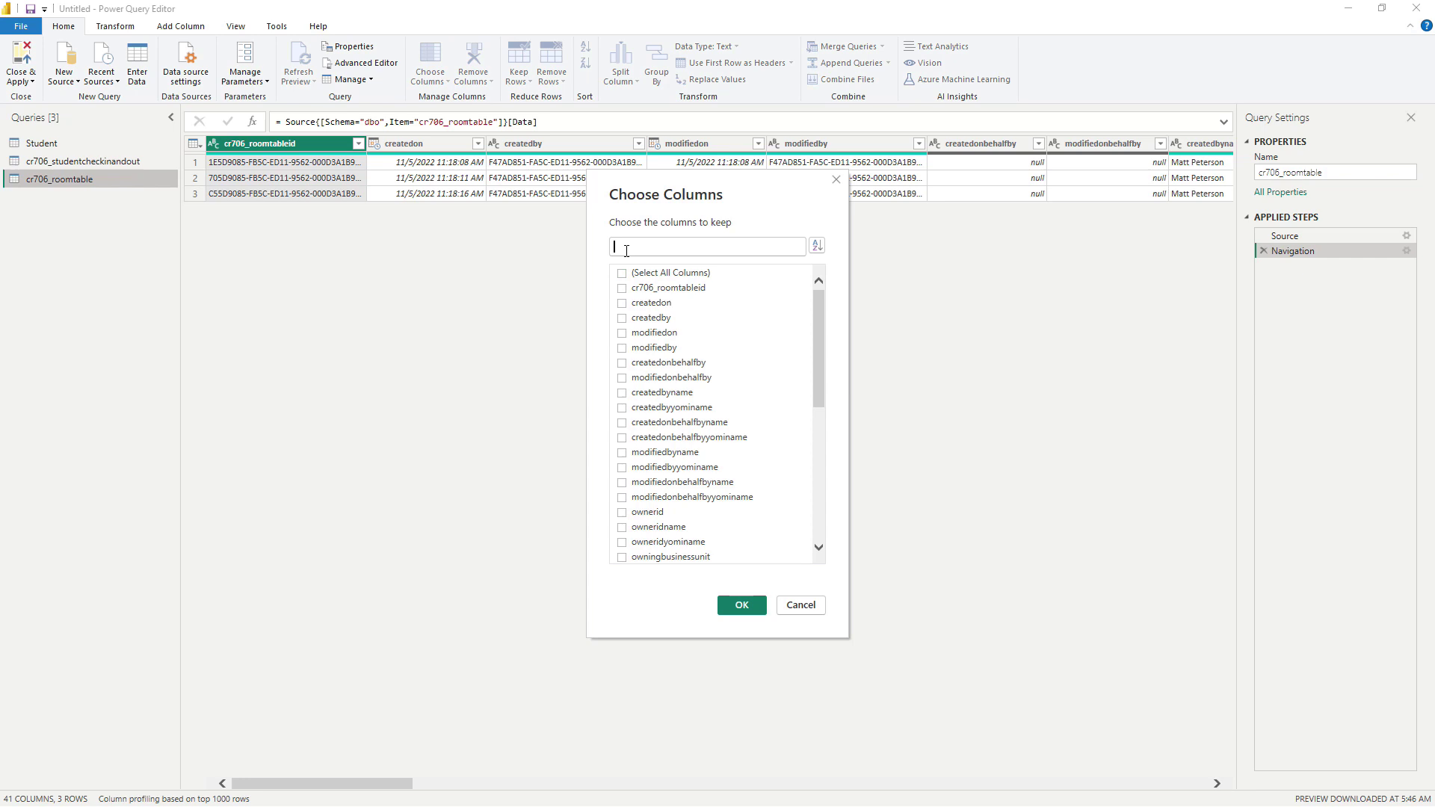
{"action": "type", "text": "cr706"}
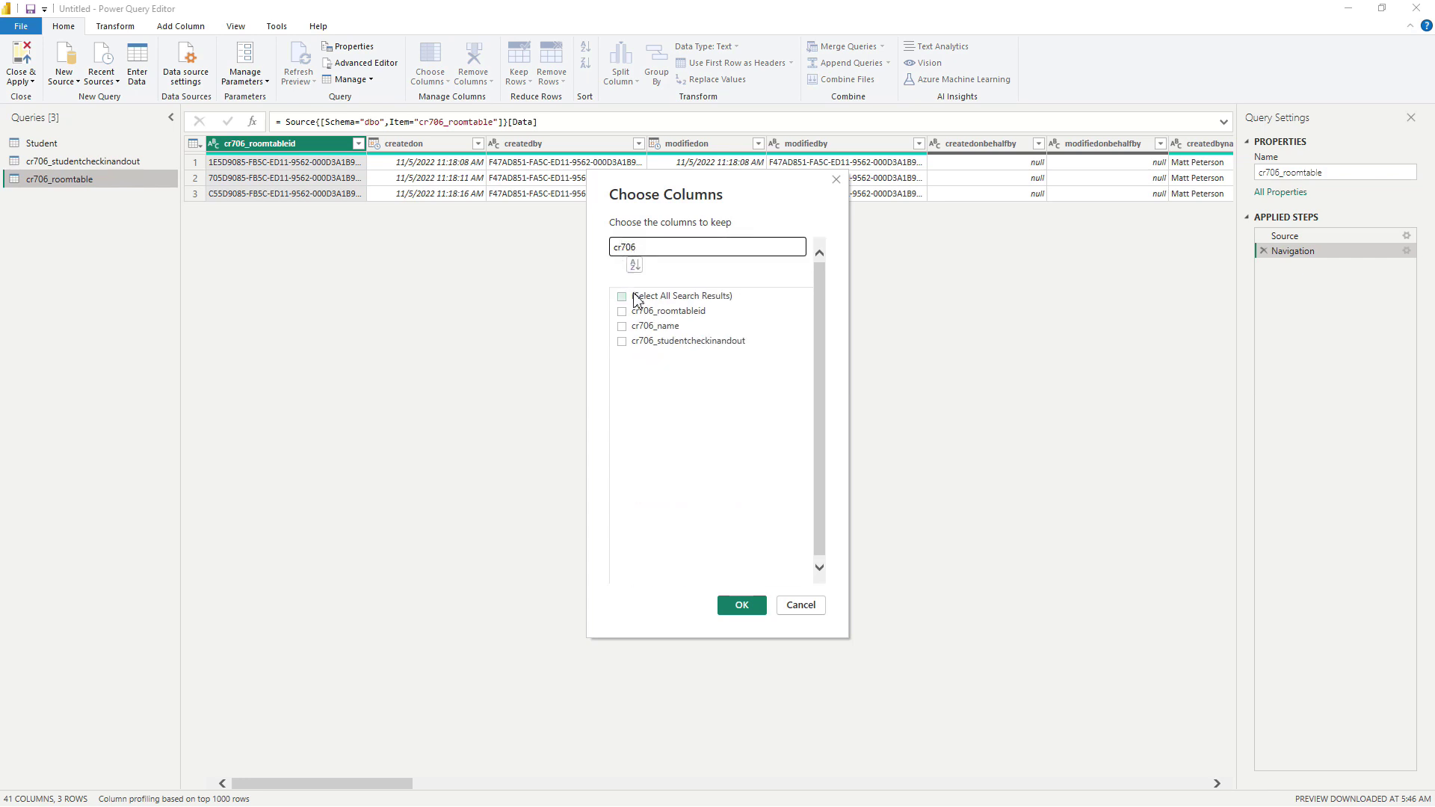
{"action": "left_click", "coordinate": [621, 296]}
{"action": "left_click", "coordinate": [741, 605]}
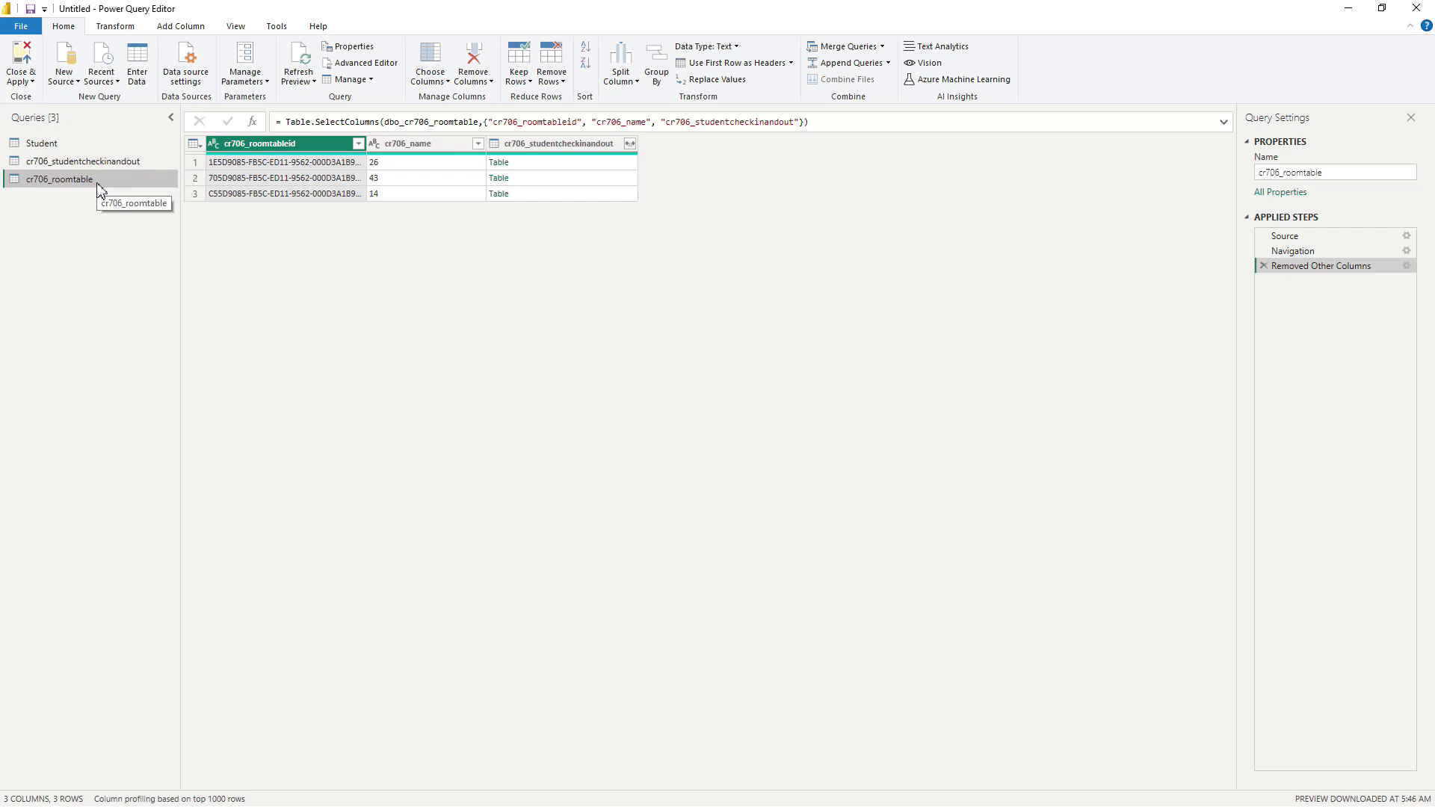
Remove the nested link columns from the cr706_roomtable and cr706_studentcheckinandout queries.
{"action": "left_click", "coordinate": [551, 146]}
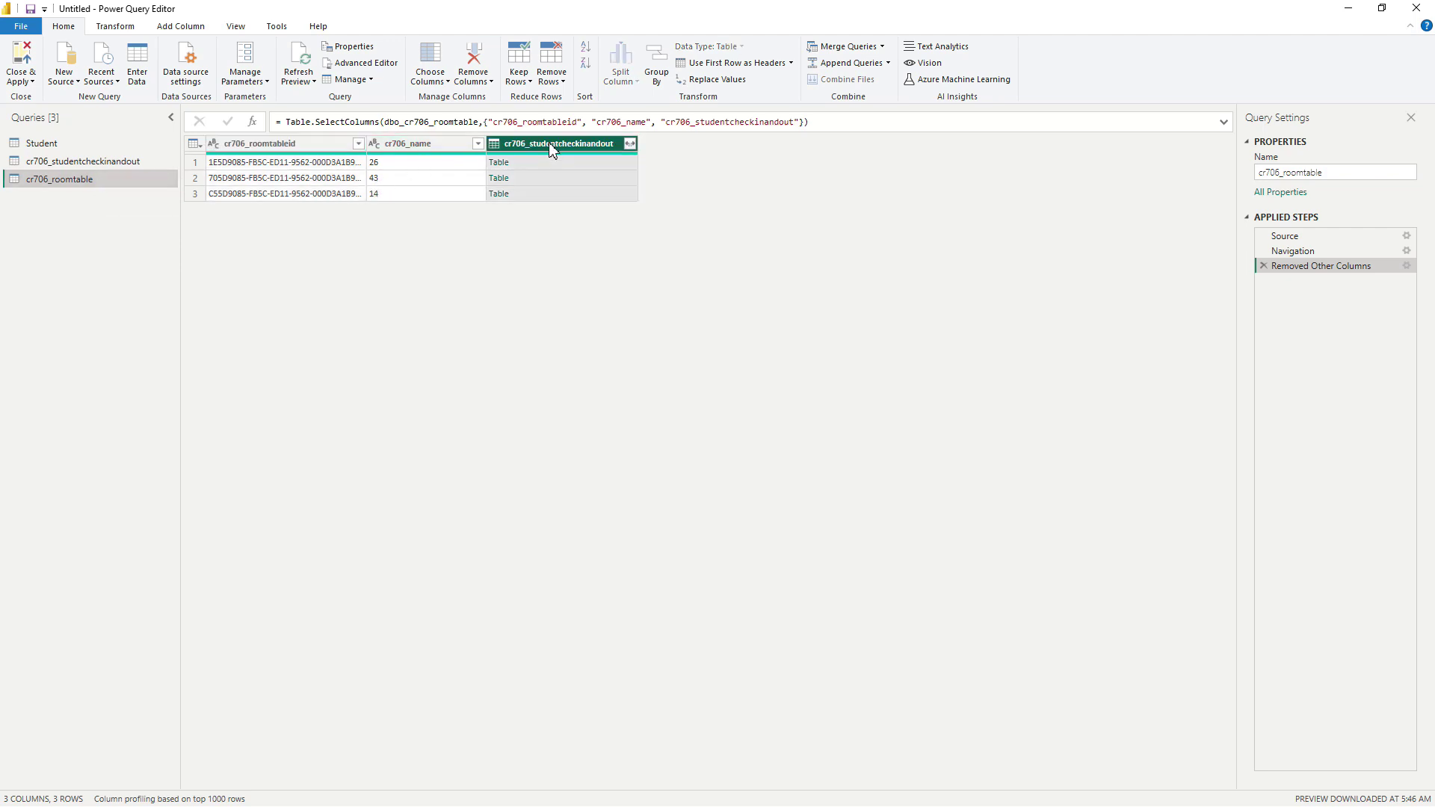
{"action": "key", "text": "Delete"}
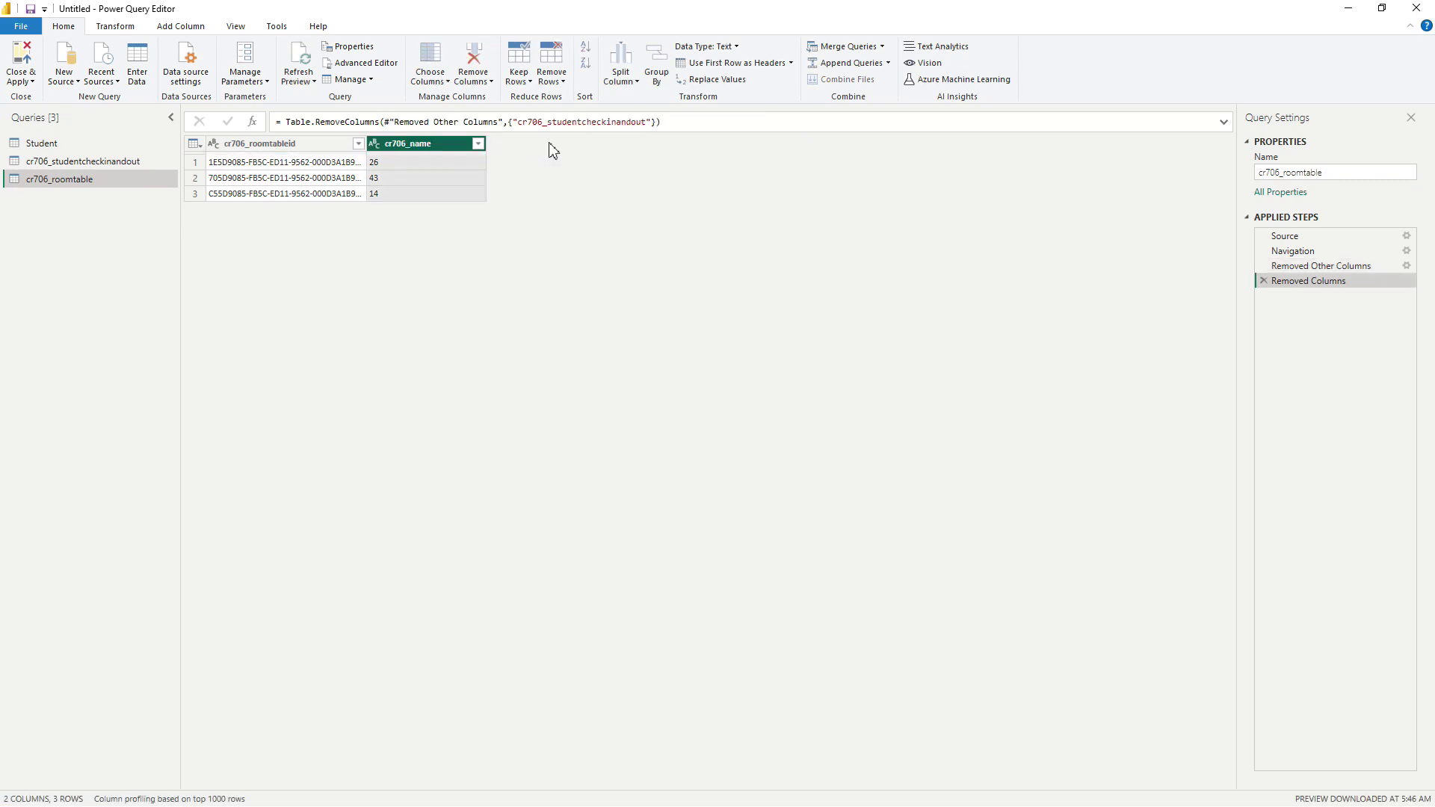
{"action": "left_click", "coordinate": [118, 165]}
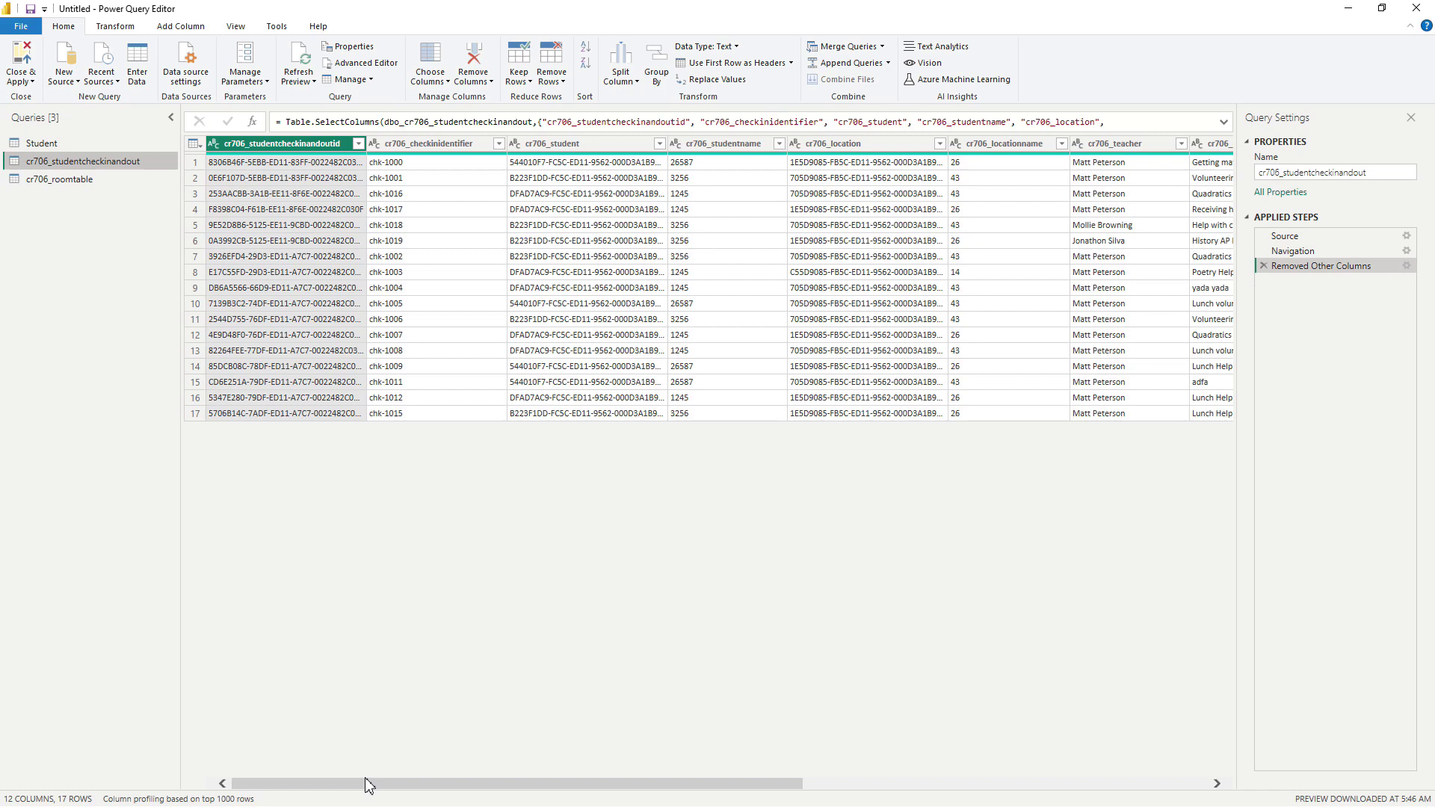
{"action": "left_click_drag", "start_coordinate": [366, 783], "coordinate": [785, 795]}
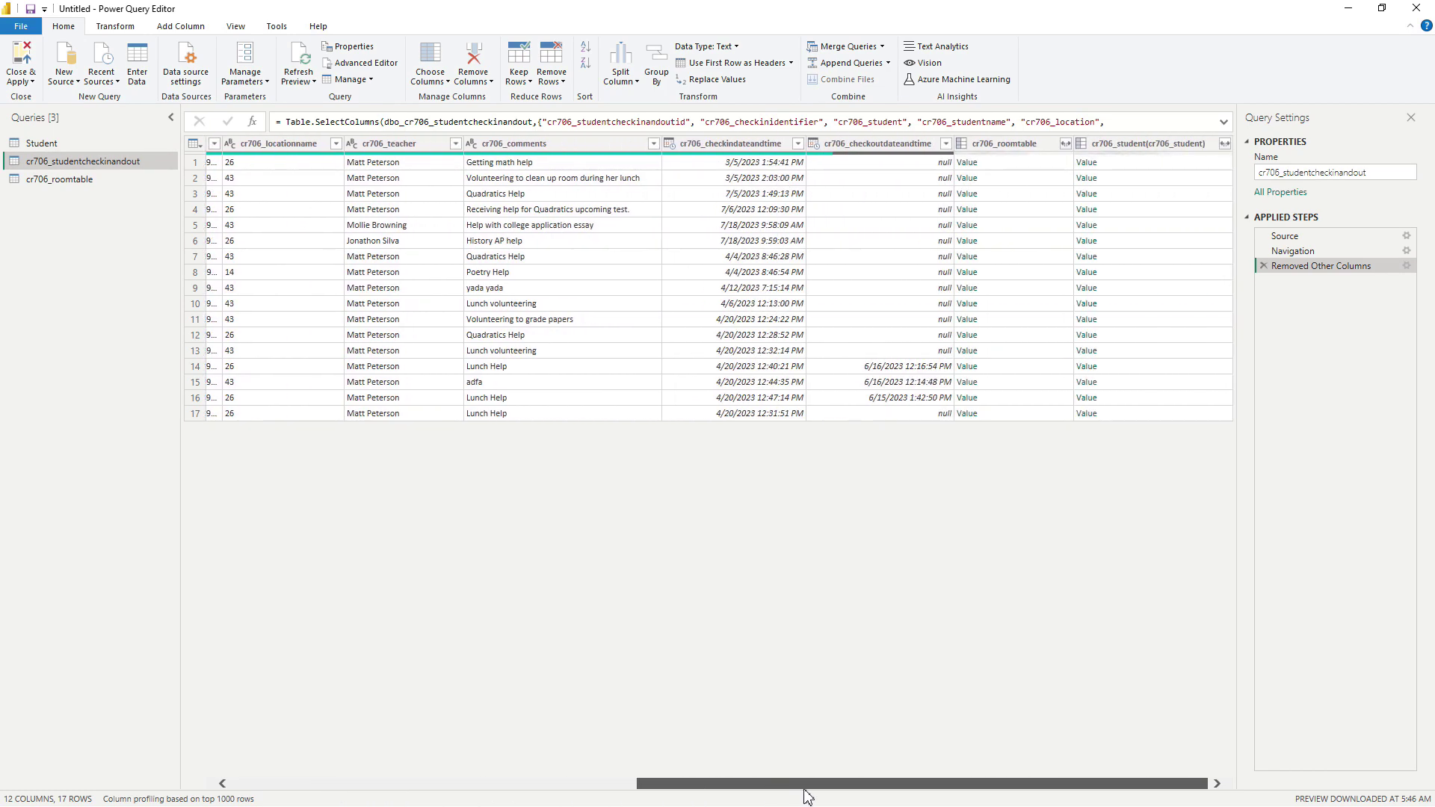
{"action": "left_click", "coordinate": [1044, 148]}
{"action": "left_click", "coordinate": [1144, 149], "text": "ctrl"}
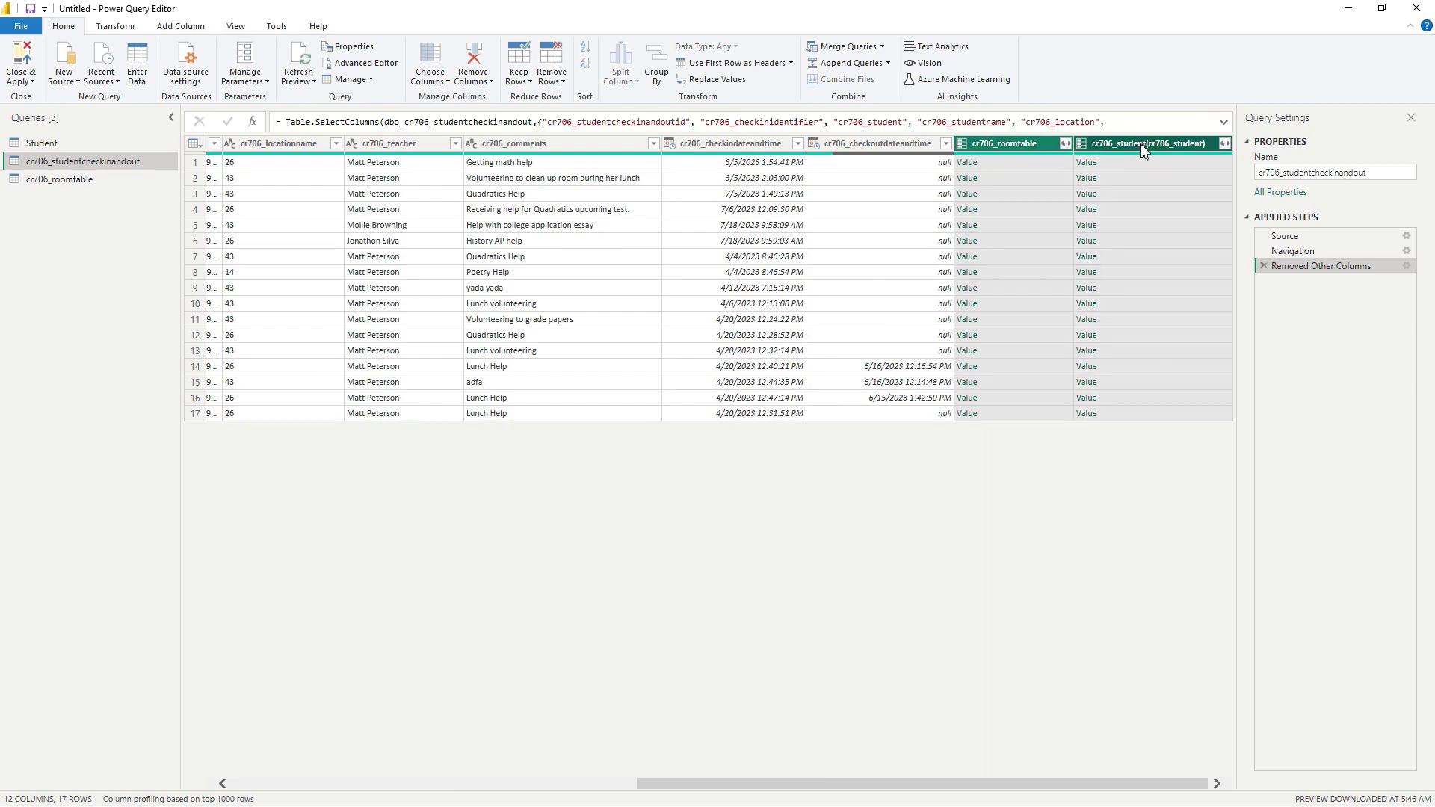
{"action": "left_click", "coordinate": [477, 63]}
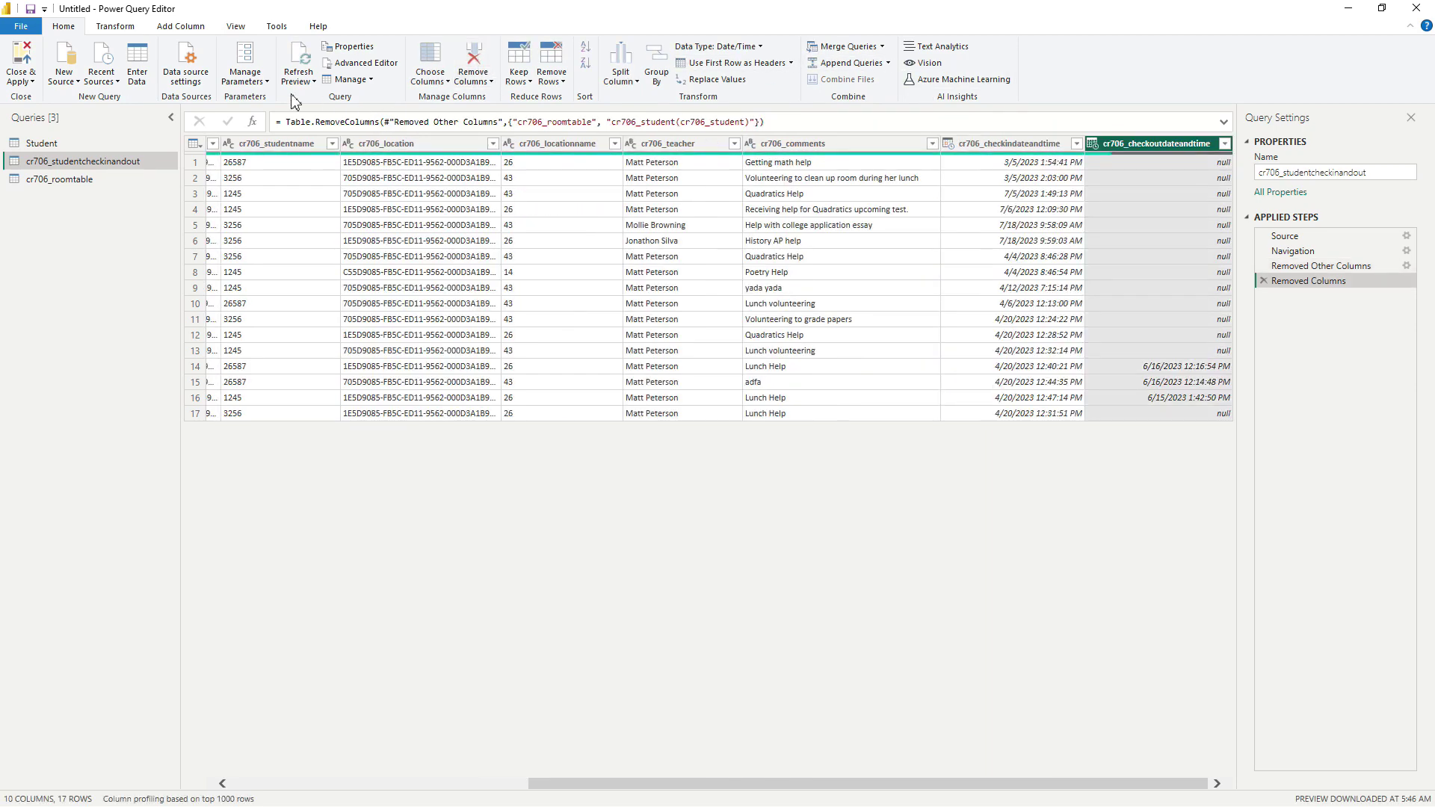
Delete the nested cr706_studentcheckinandout column from the Student query.
{"action": "left_click", "coordinate": [44, 148]}
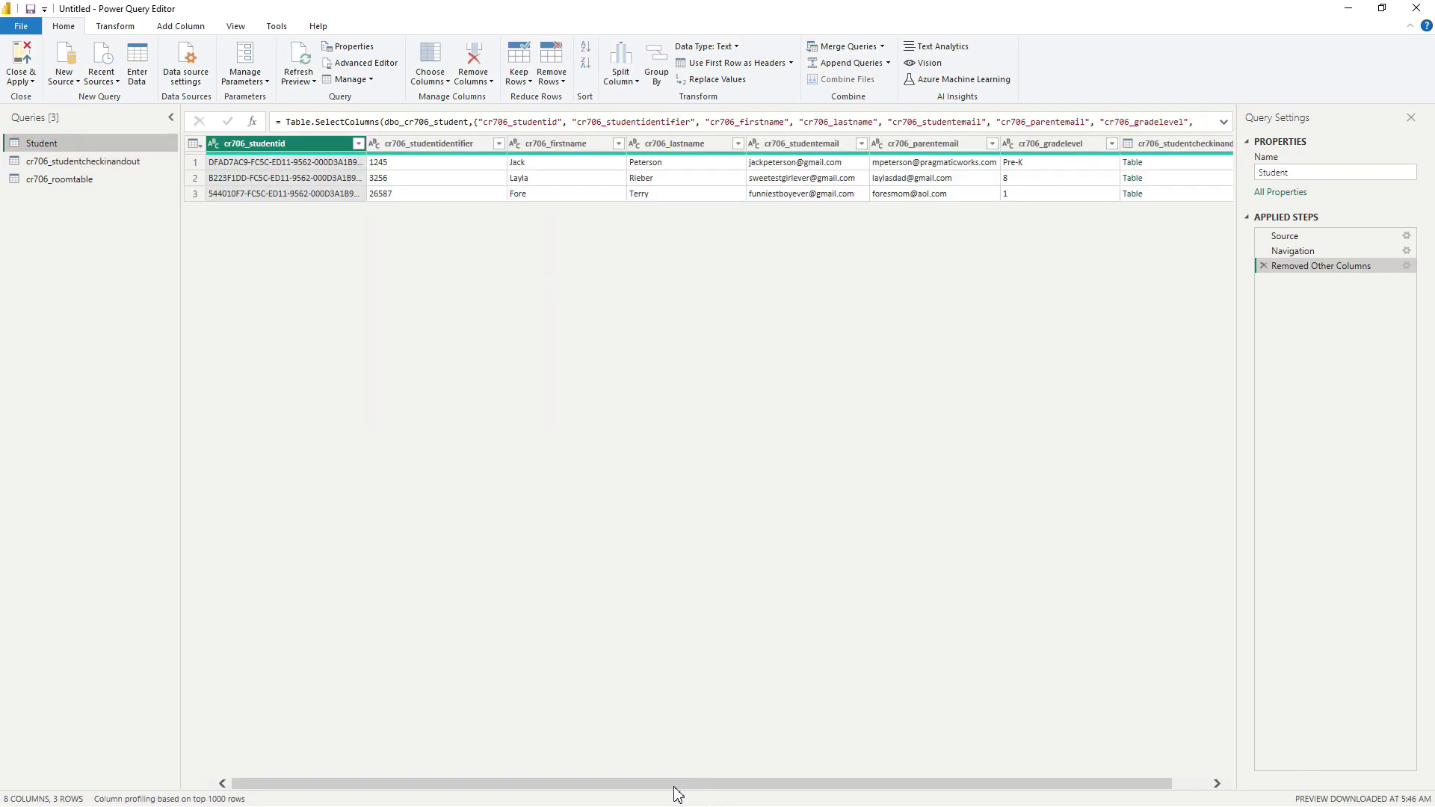
{"action": "left_click_drag", "start_coordinate": [451, 787], "coordinate": [521, 788]}
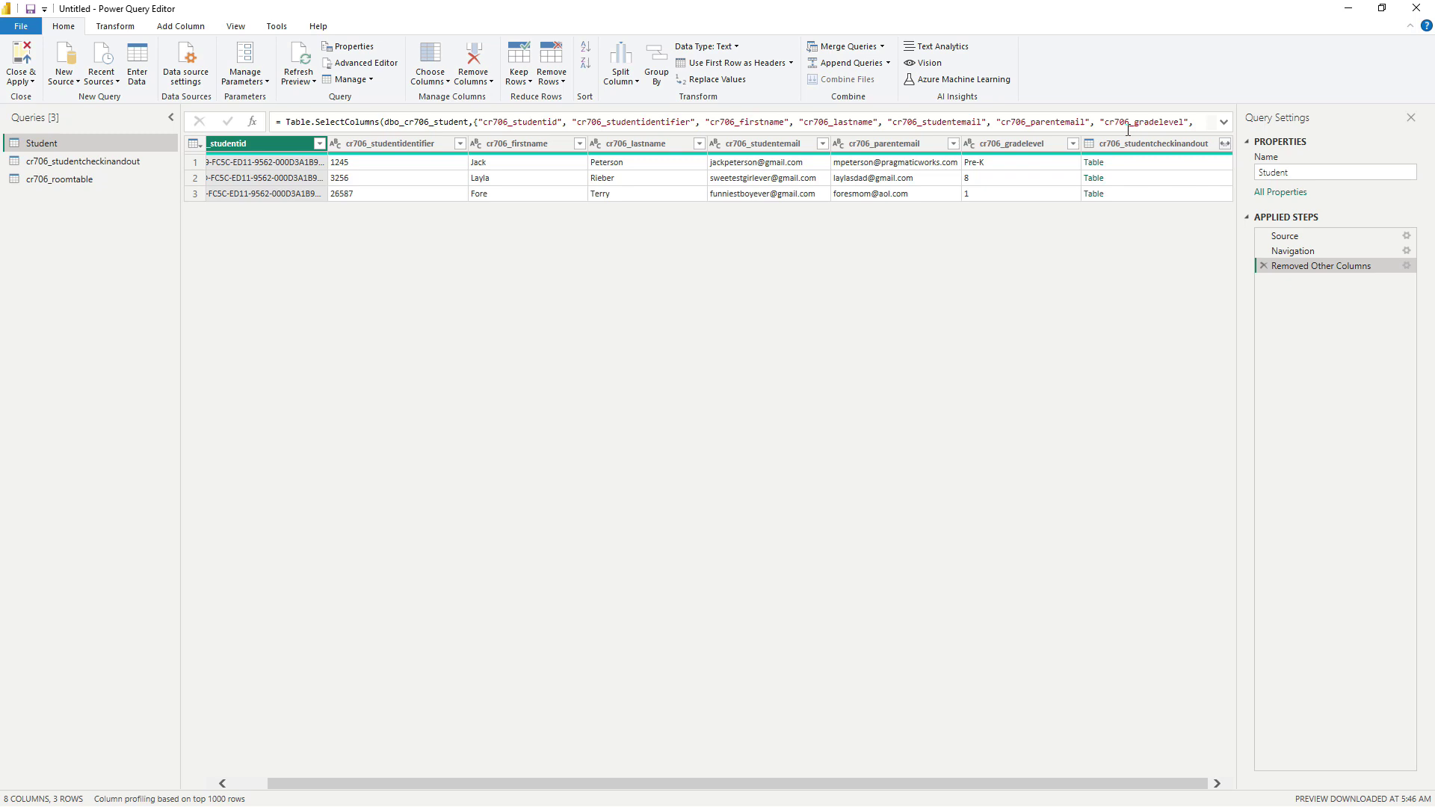
{"action": "left_click", "coordinate": [1156, 152]}
{"action": "key", "text": "Delete"}
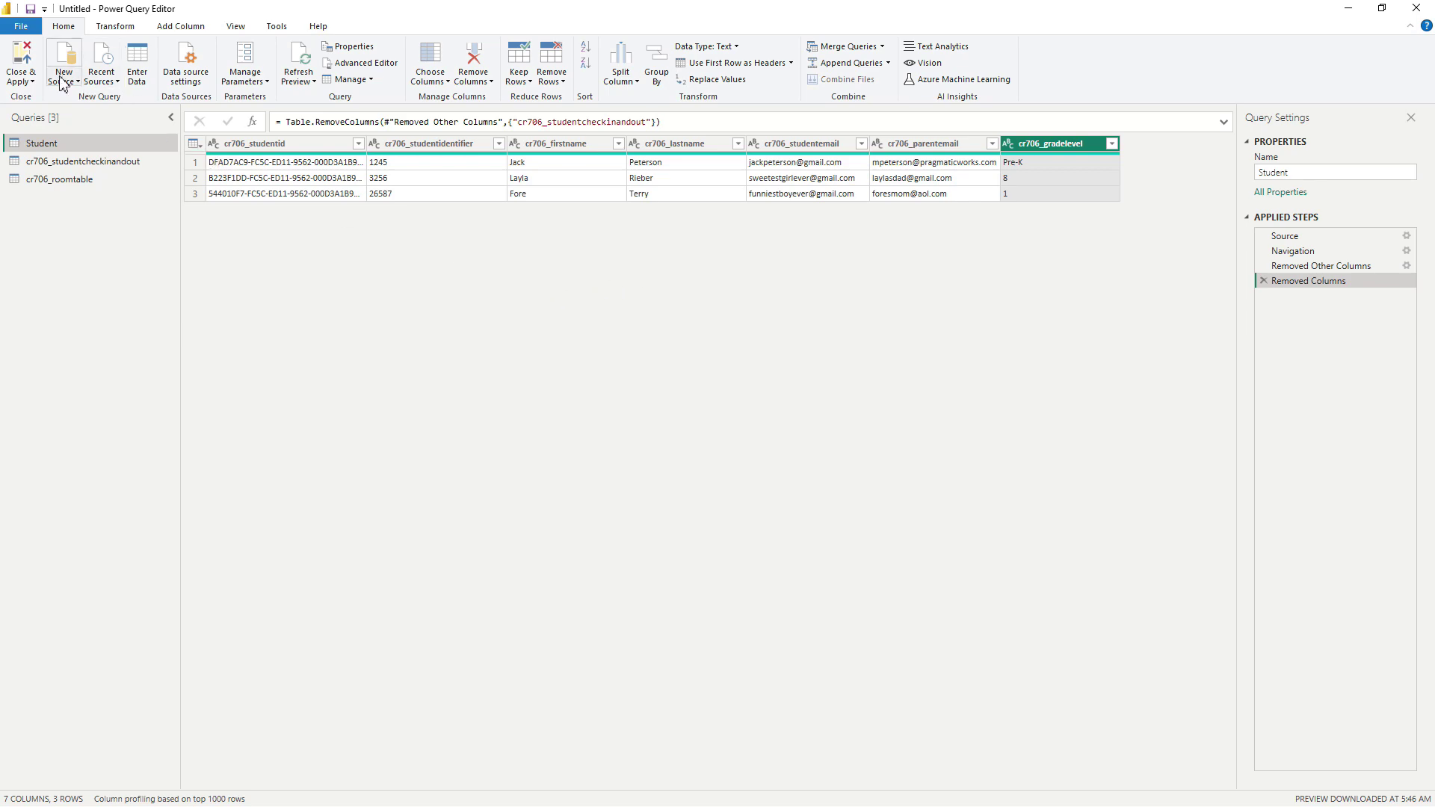
Close & Apply the queries, then arrange the Student, check-in and room tables in Model view.
{"action": "left_click", "coordinate": [25, 58]}
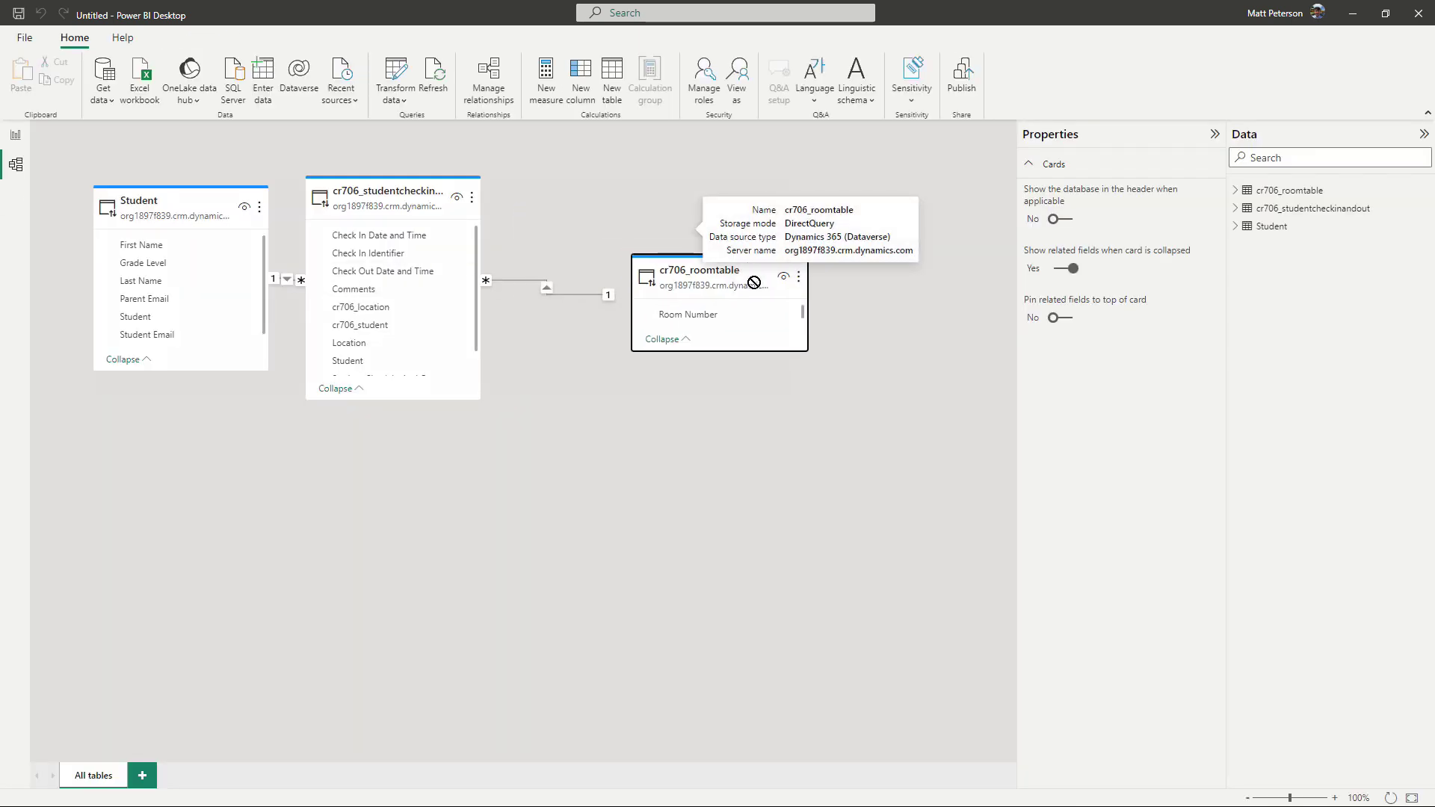
{"action": "left_click_drag", "start_coordinate": [125, 202], "coordinate": [117, 355]}
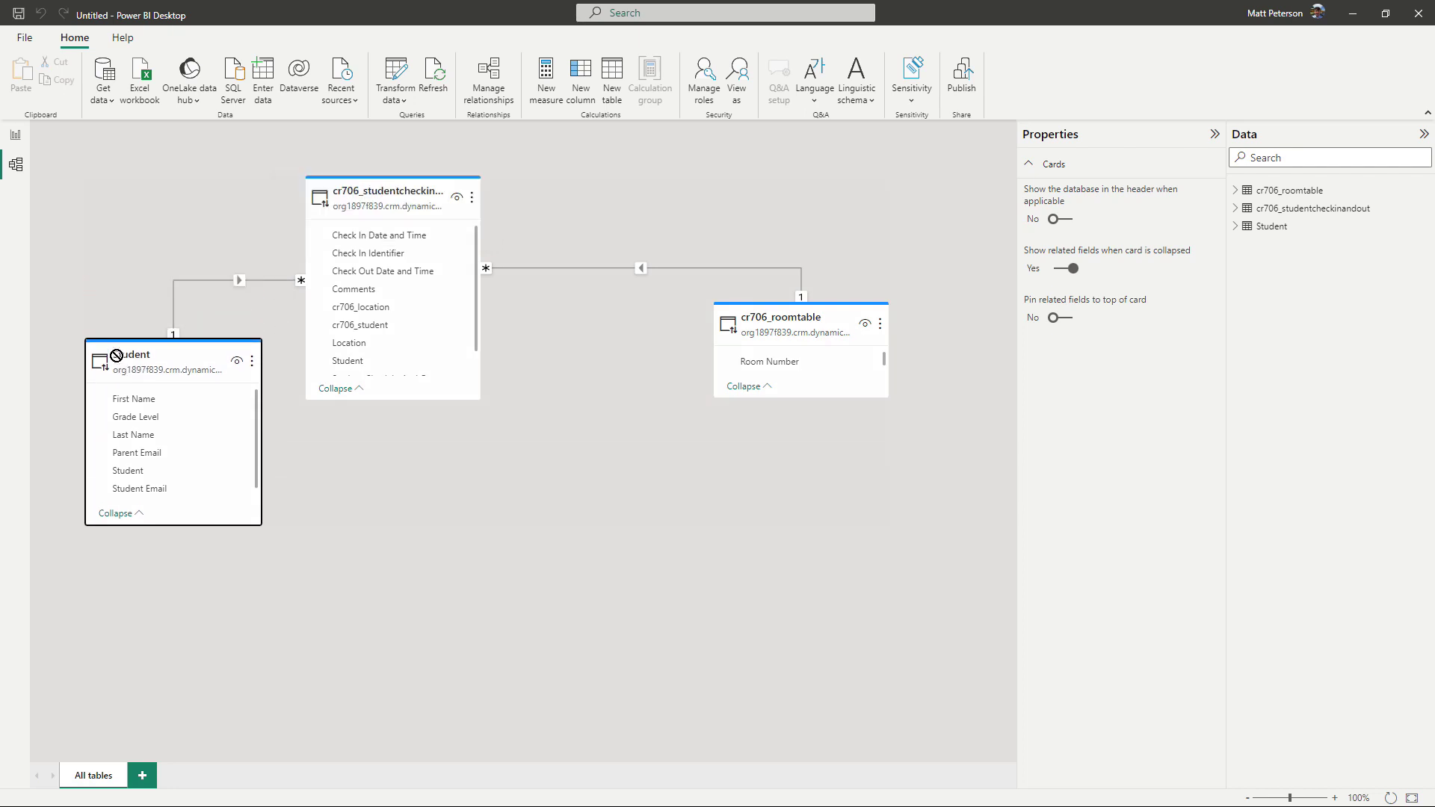
{"action": "left_click_drag", "start_coordinate": [392, 196], "coordinate": [550, 196]}
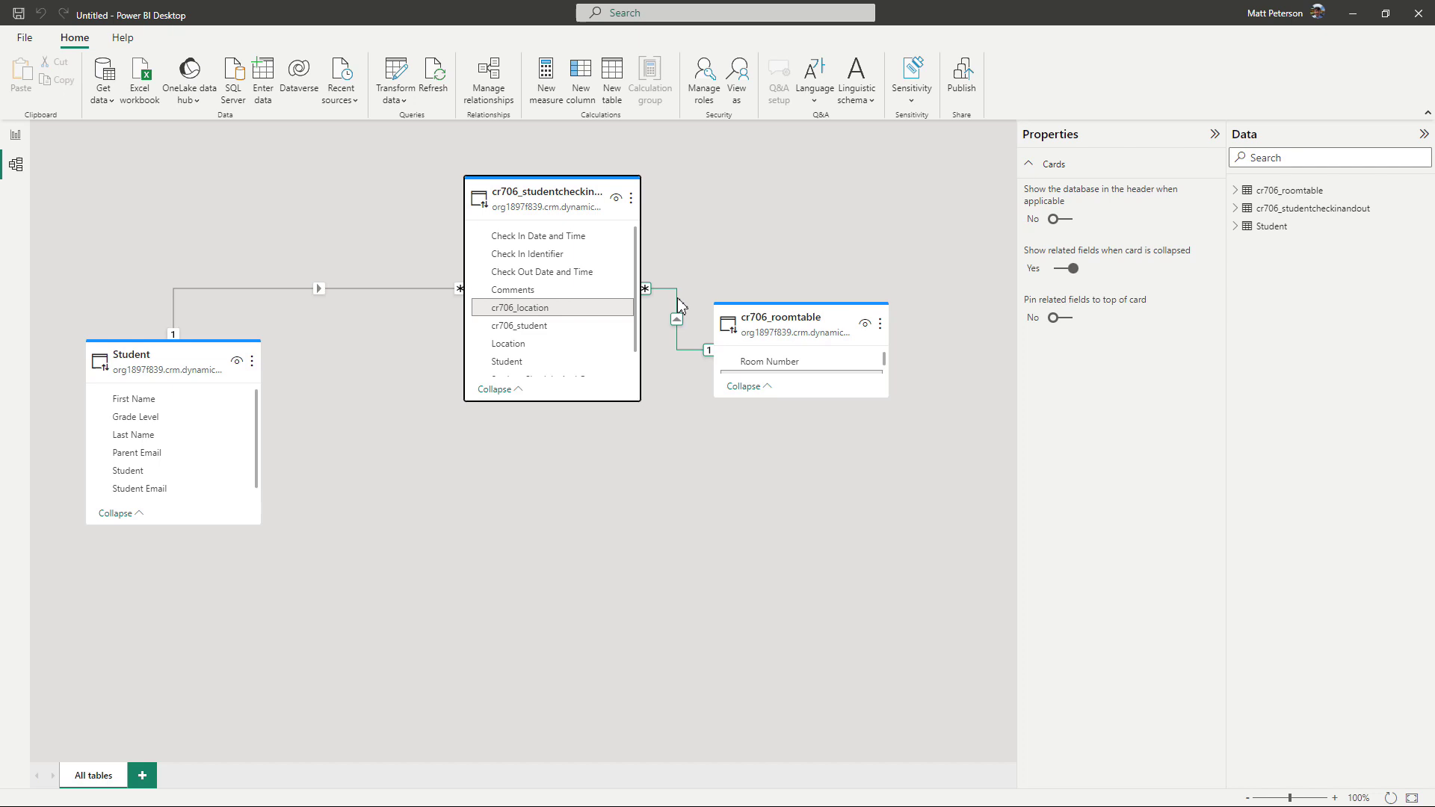
{"action": "left_click", "coordinate": [15, 136]}
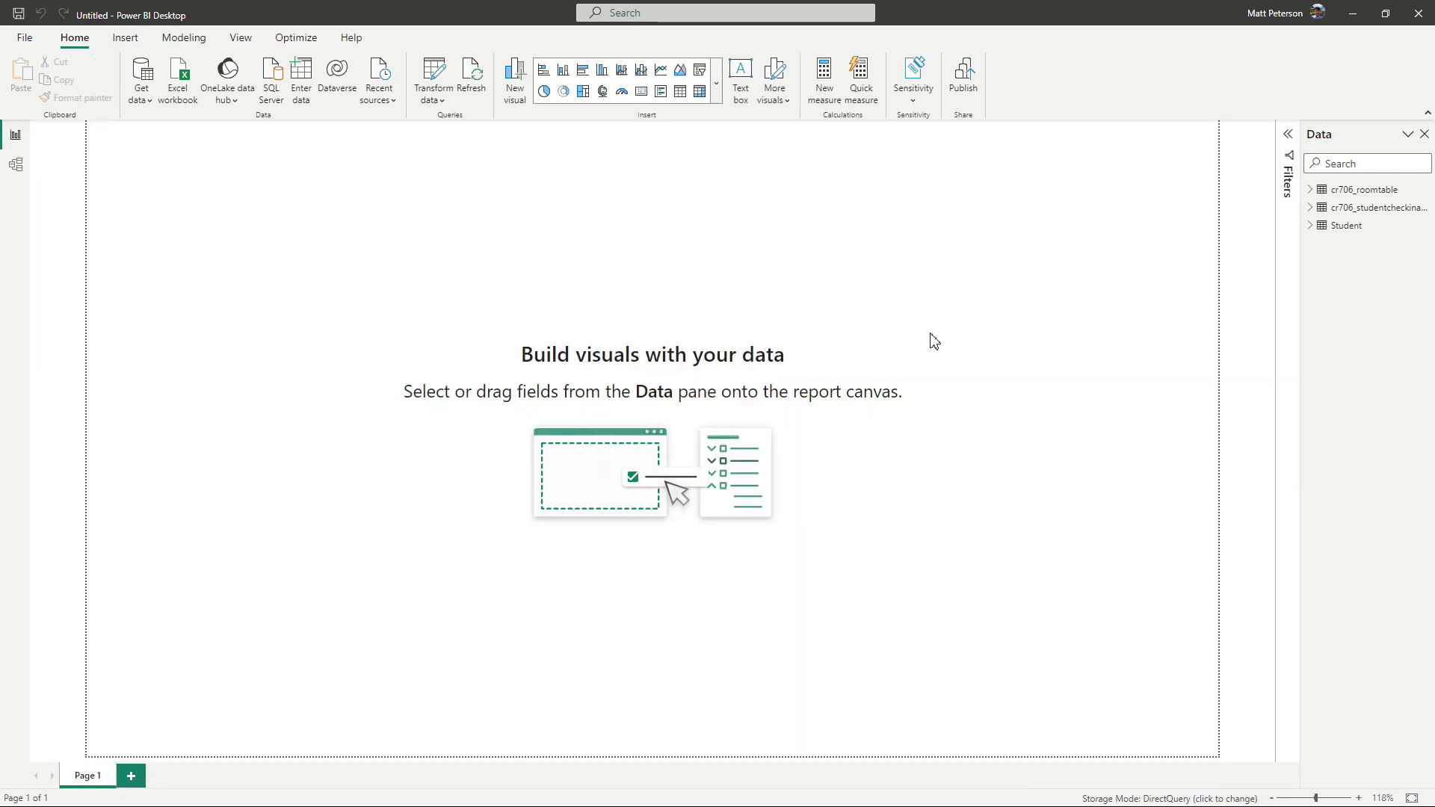